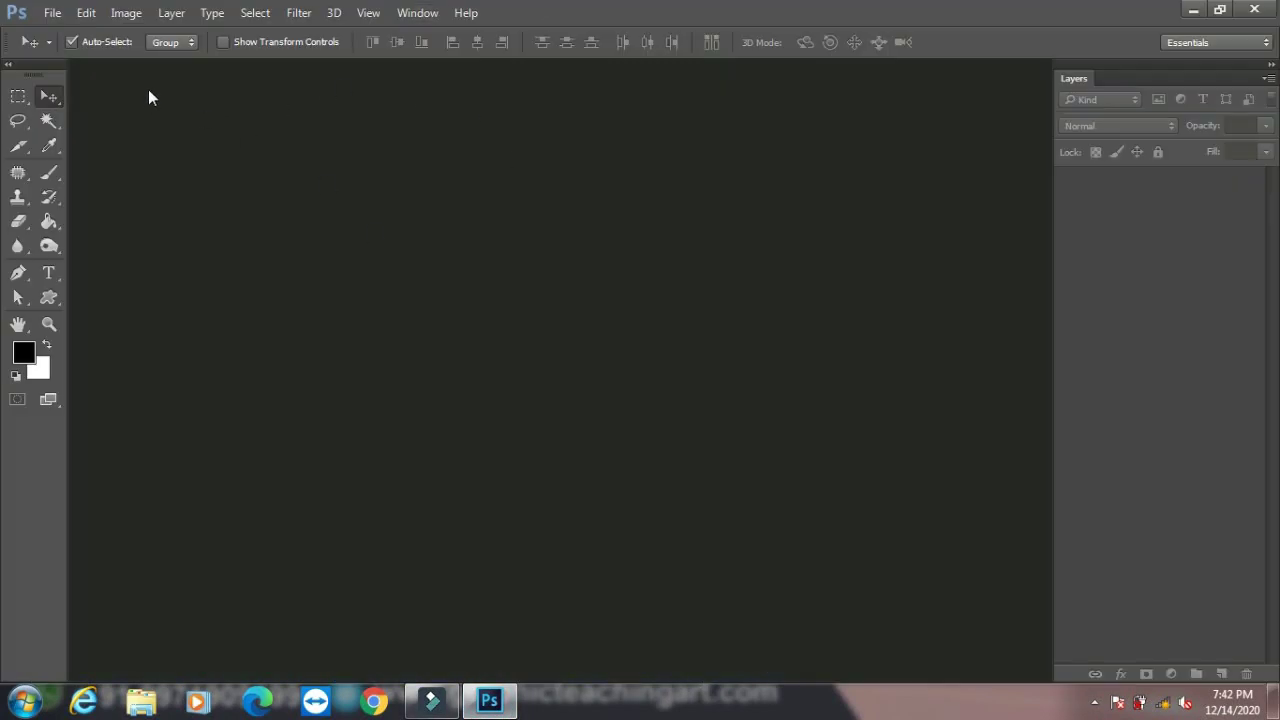
Step: Open the autumn park photo _MG_0958 GettyImage-L.jpg from the empty workspace
{"action": "left_click", "coordinate": [171, 12]}
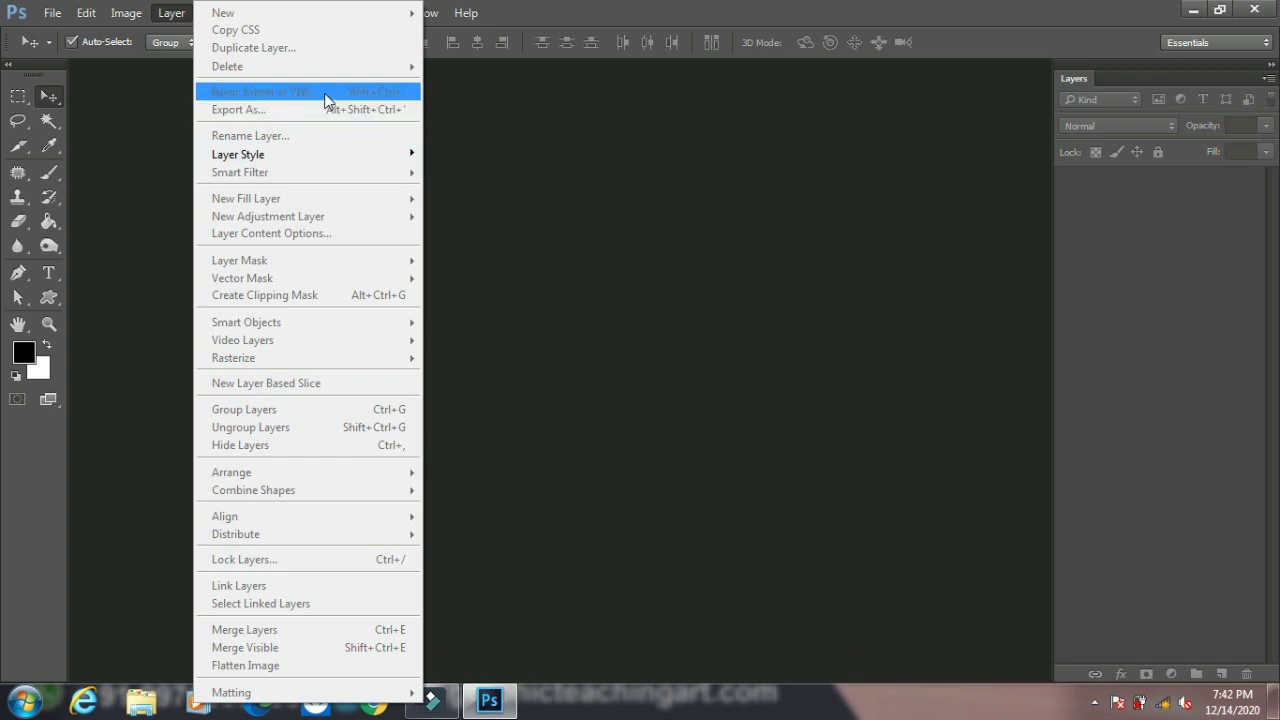
{"action": "left_click", "coordinate": [674, 247]}
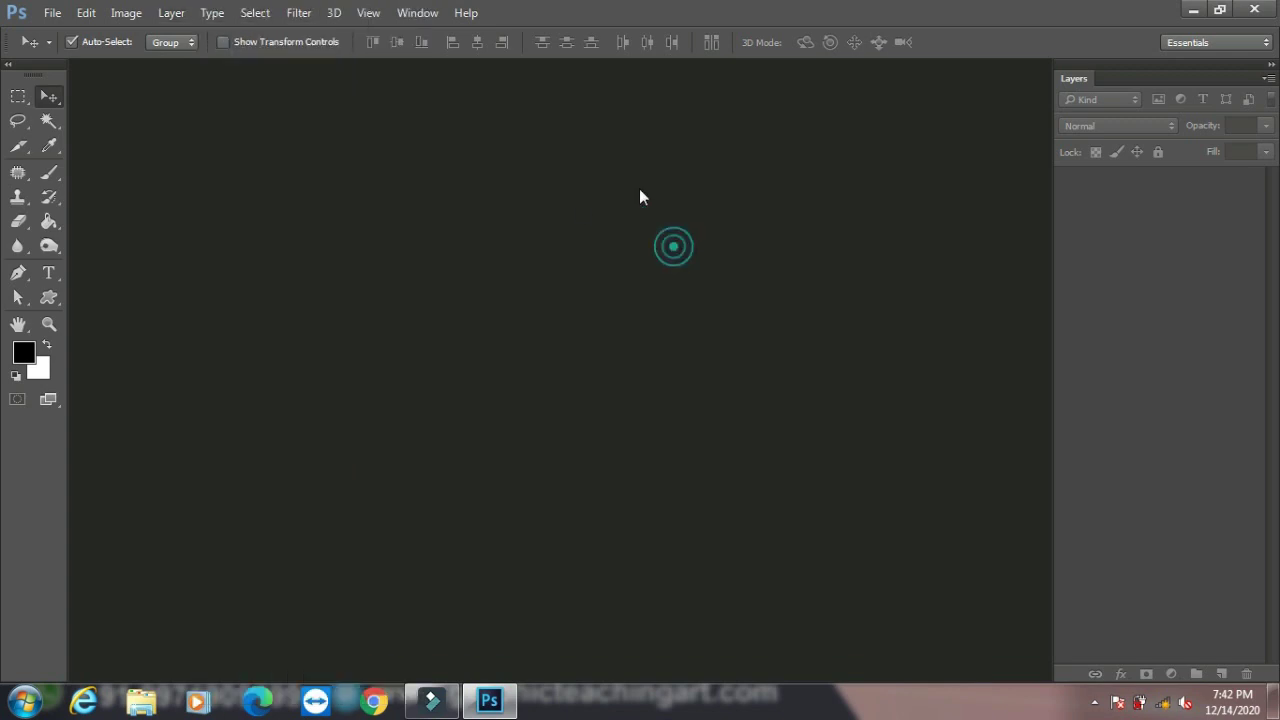
{"action": "double_click", "coordinate": [537, 277]}
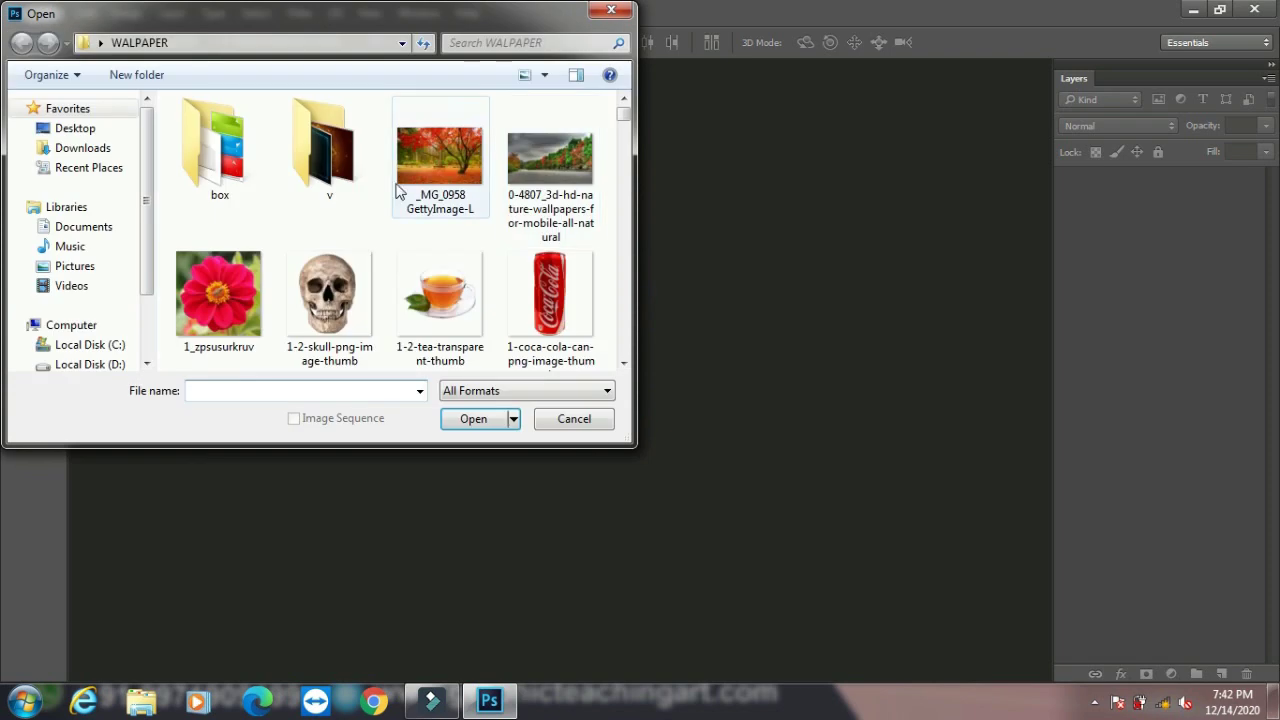
{"action": "left_click", "coordinate": [455, 148]}
{"action": "left_click", "coordinate": [473, 419]}
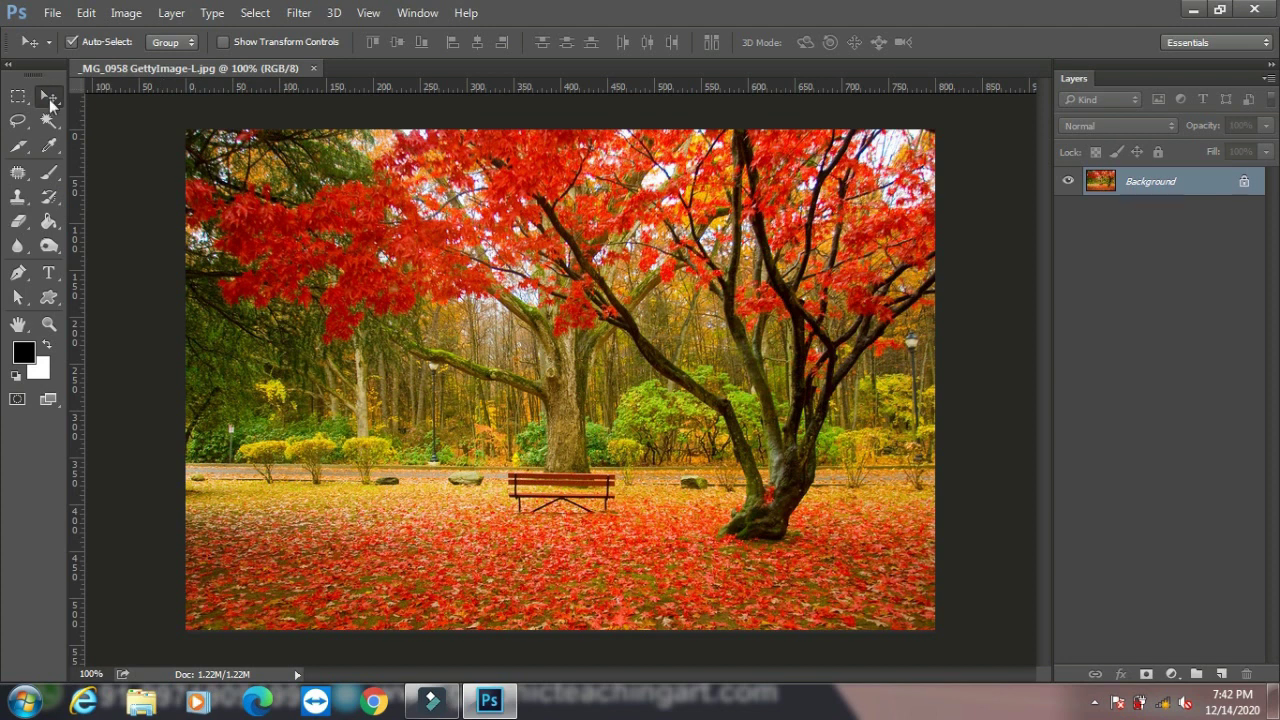
Step: Duplicate the photo onto Layer 1 and shrink it into the bottom-left corner
{"action": "left_click", "coordinate": [49, 99]}
{"action": "key", "text": "ctrl+j"}
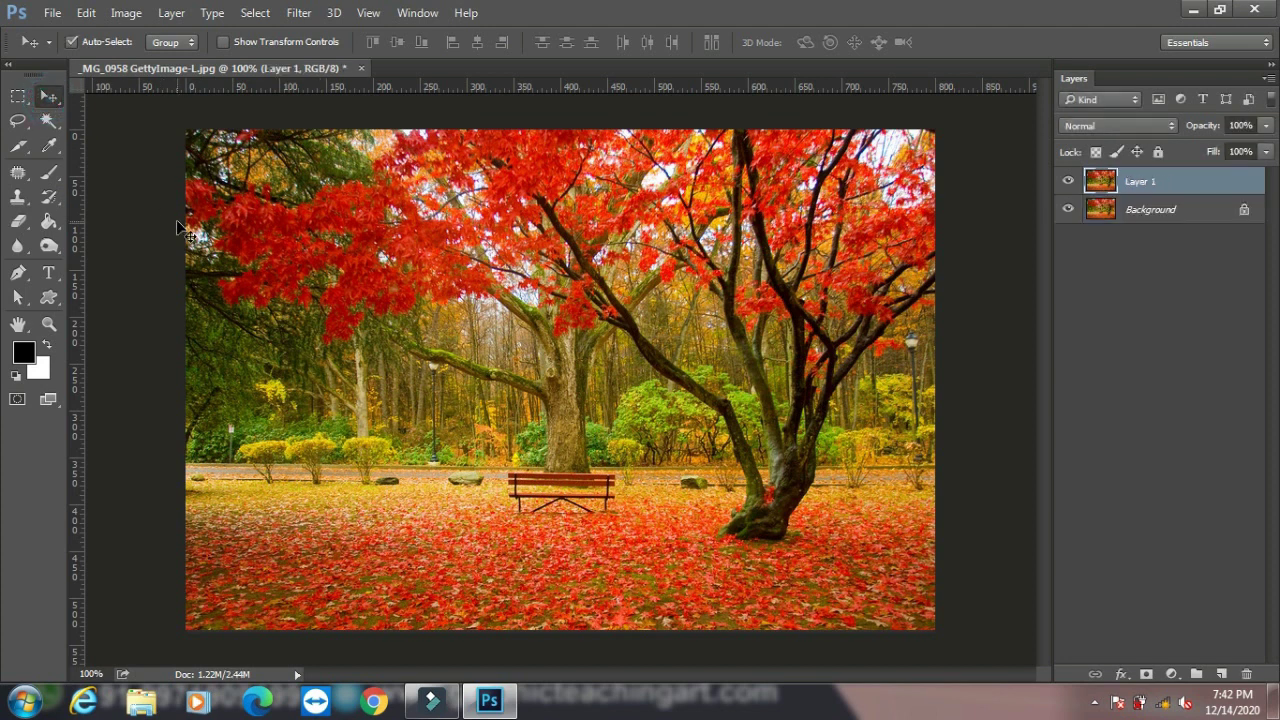
{"action": "key", "text": "ctrl+t"}
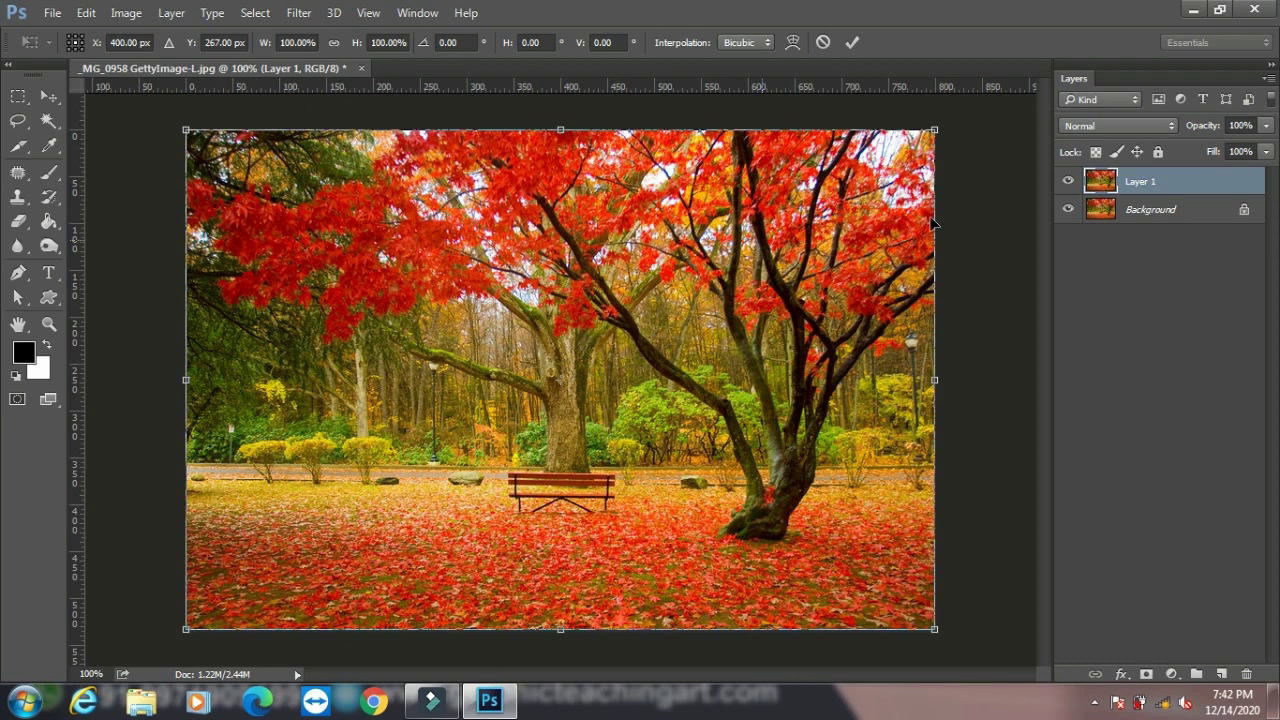
{"action": "left_click_drag", "start_coordinate": [934, 131], "coordinate": [428, 468]}
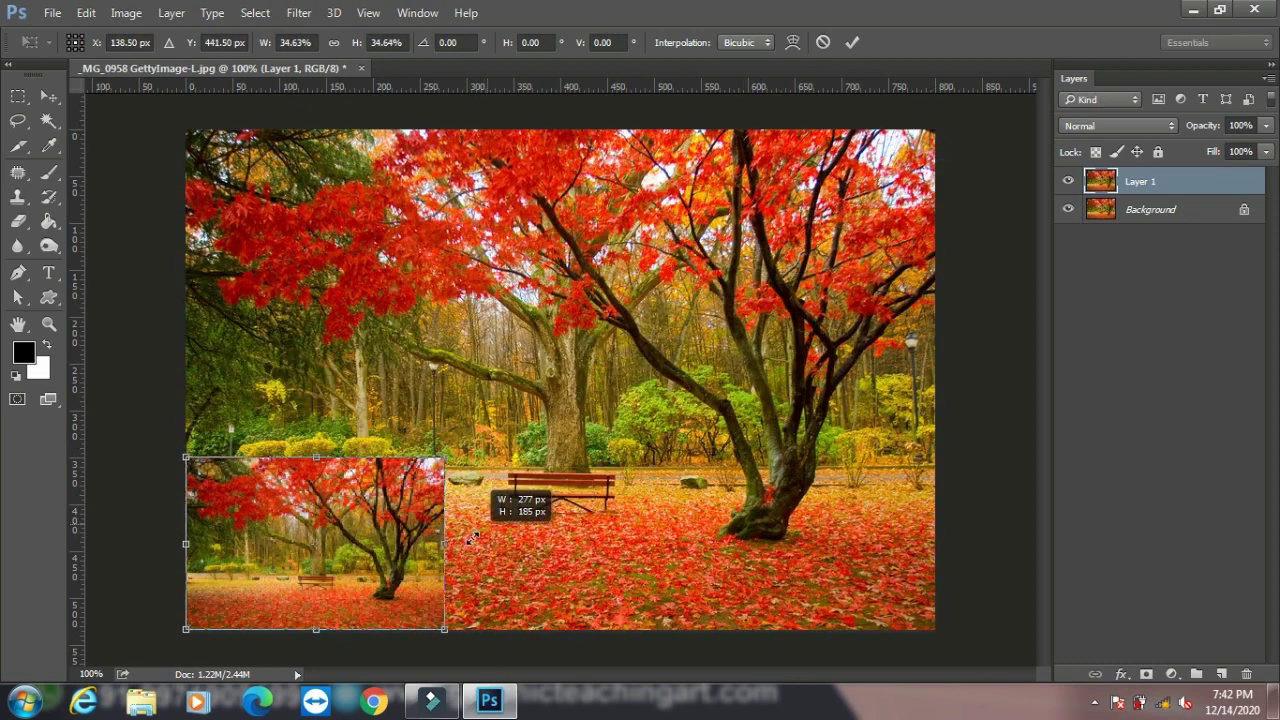
{"action": "key", "text": "Return"}
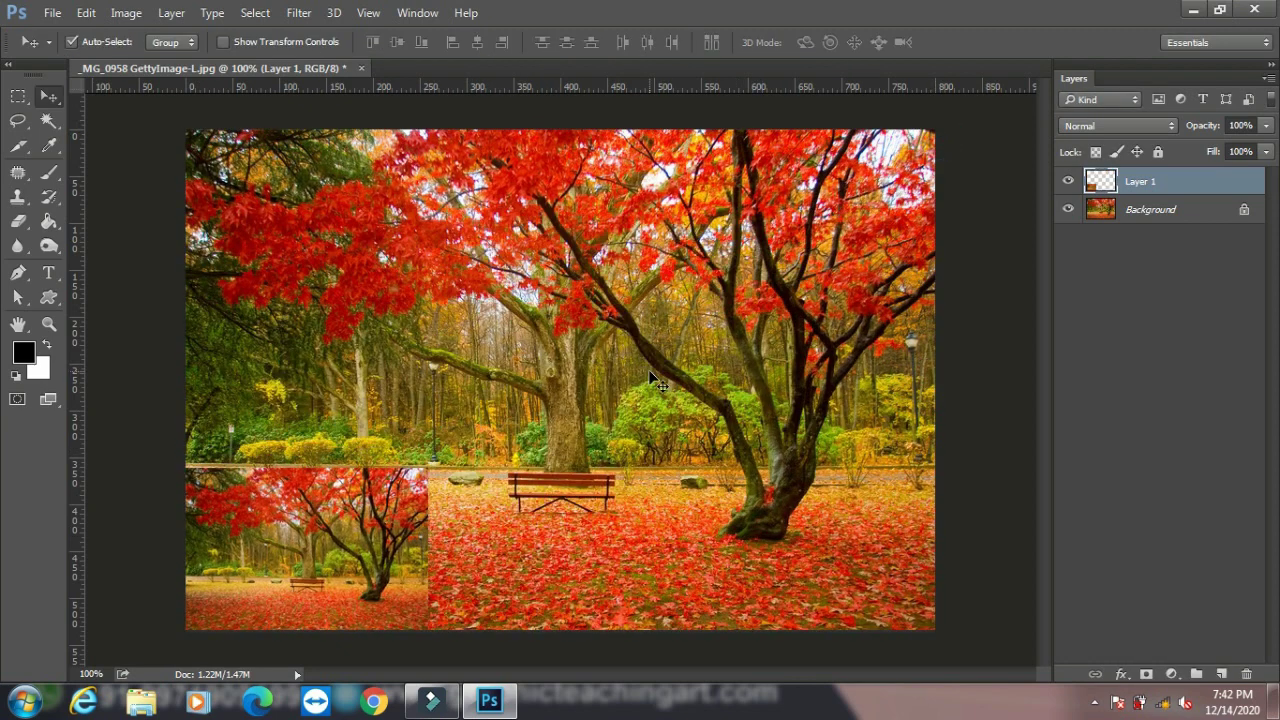
Step: Place the small copy above the first one and align the two stacked copies
{"action": "left_click_drag", "start_coordinate": [352, 542], "coordinate": [379, 294]}
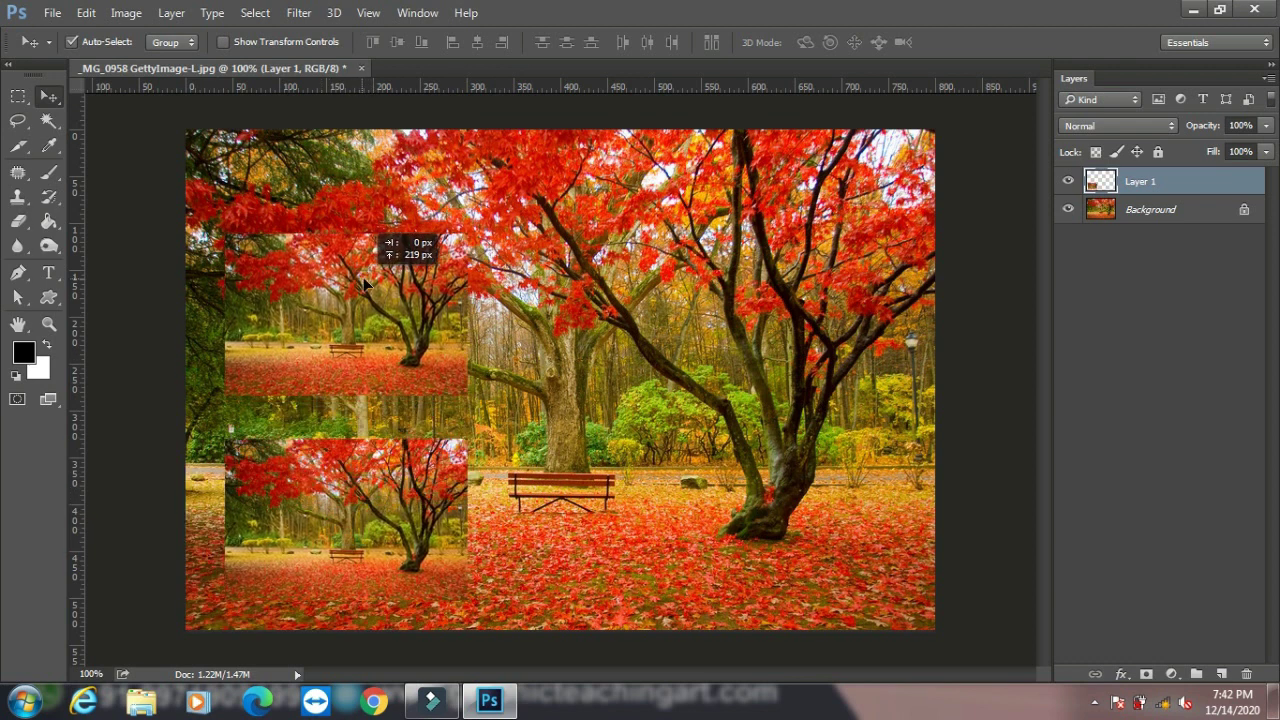
{"action": "left_click_drag", "start_coordinate": [388, 345], "coordinate": [370, 336]}
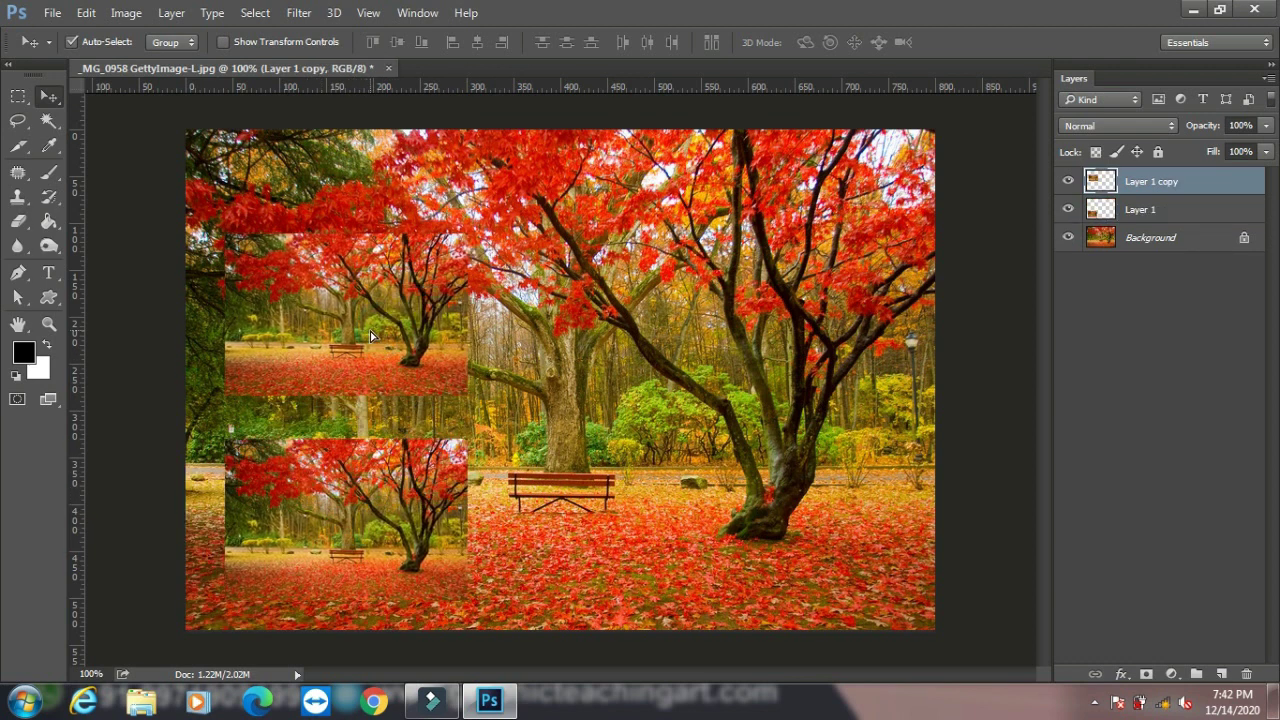
{"action": "left_click", "coordinate": [1131, 240]}
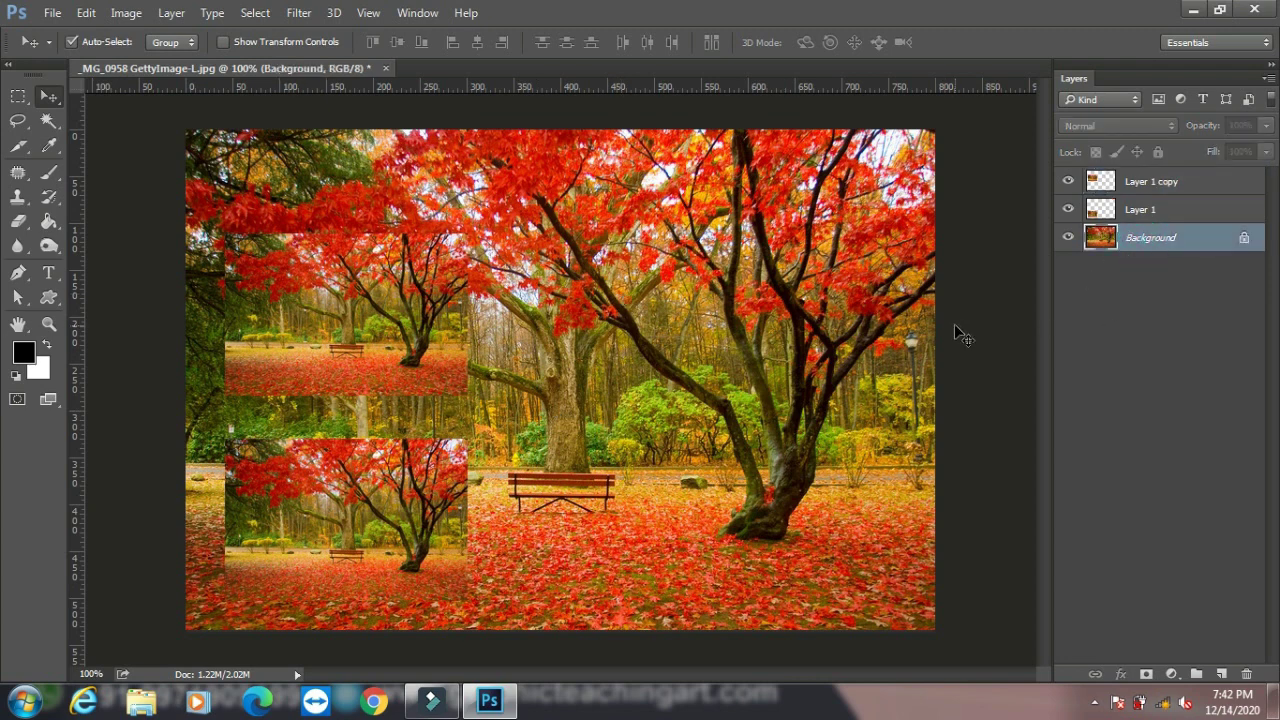
Step: Darken the Background with a Curves adjustment and nudge the upper small copy up
{"action": "key", "text": "ctrl+m"}
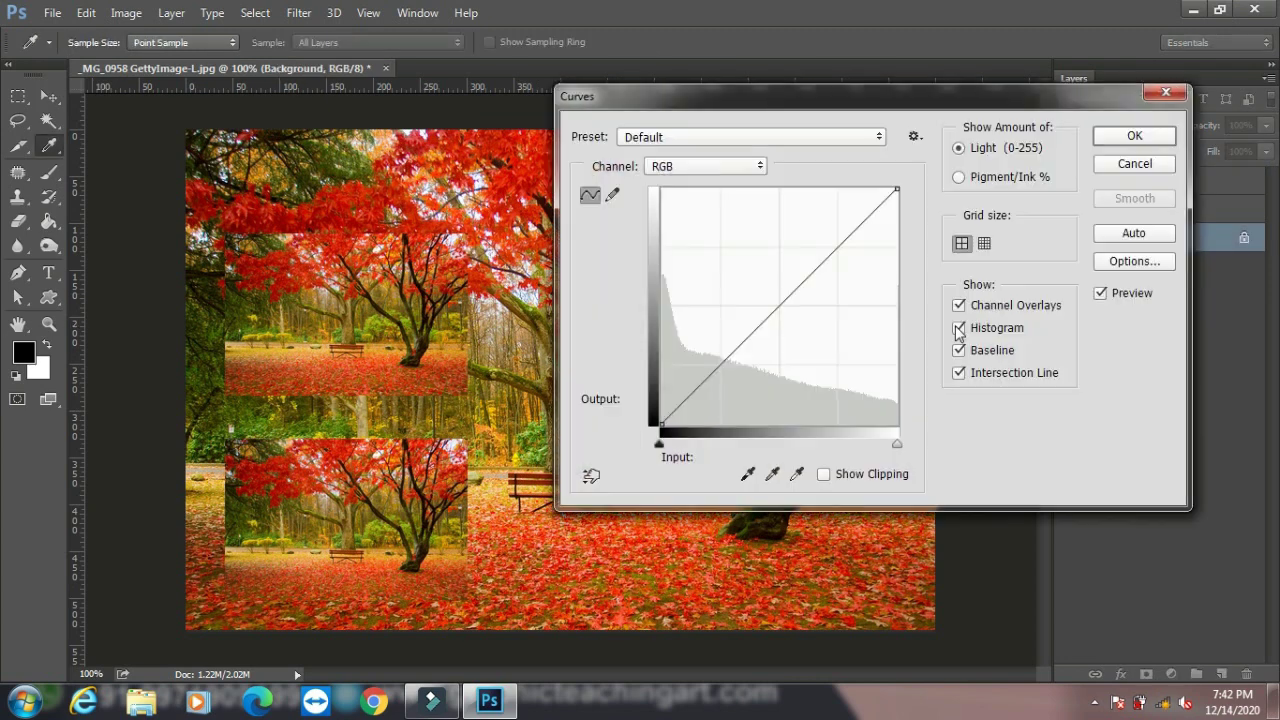
{"action": "left_click_drag", "start_coordinate": [790, 306], "coordinate": [803, 320]}
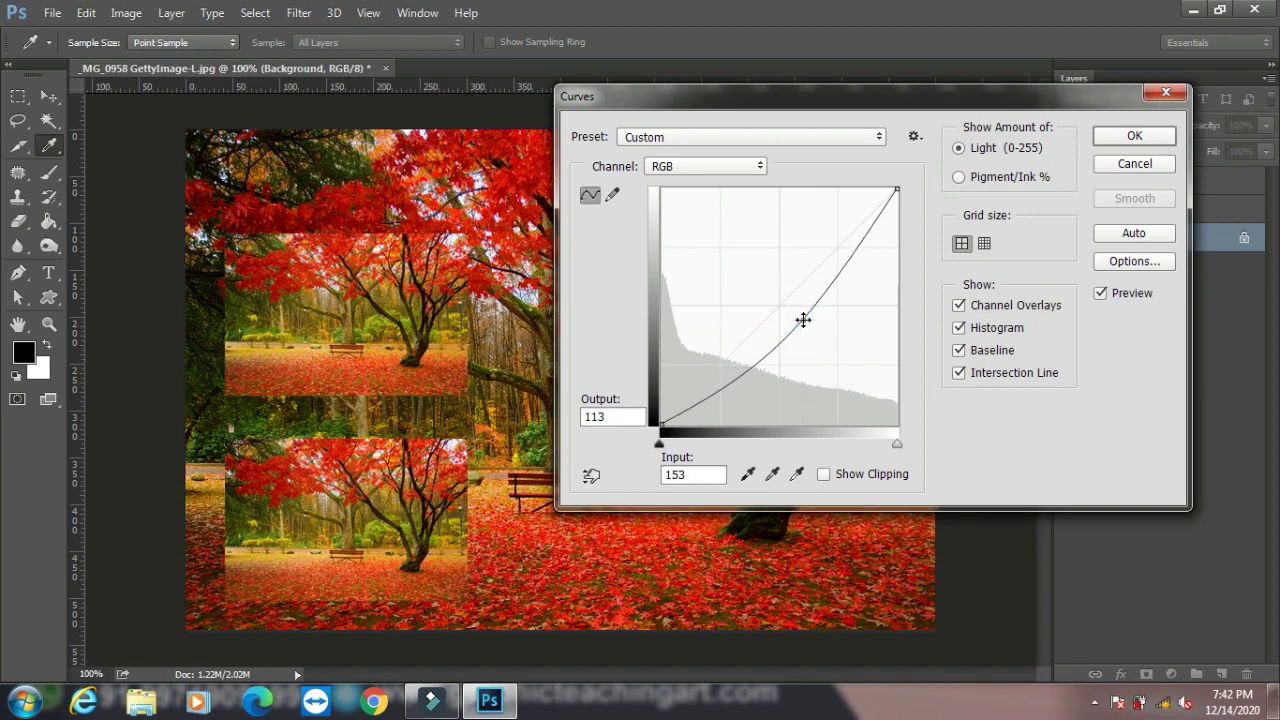
{"action": "left_click", "coordinate": [1133, 140]}
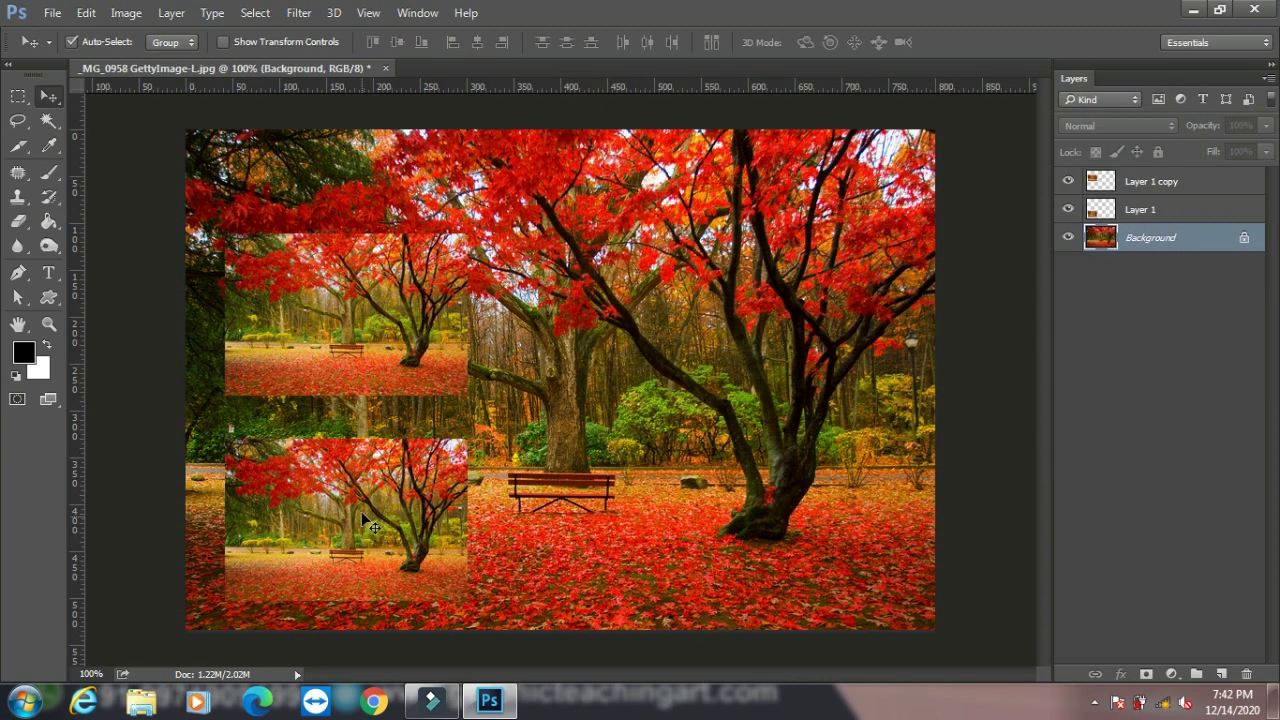
{"action": "left_click_drag", "start_coordinate": [420, 305], "coordinate": [419, 289]}
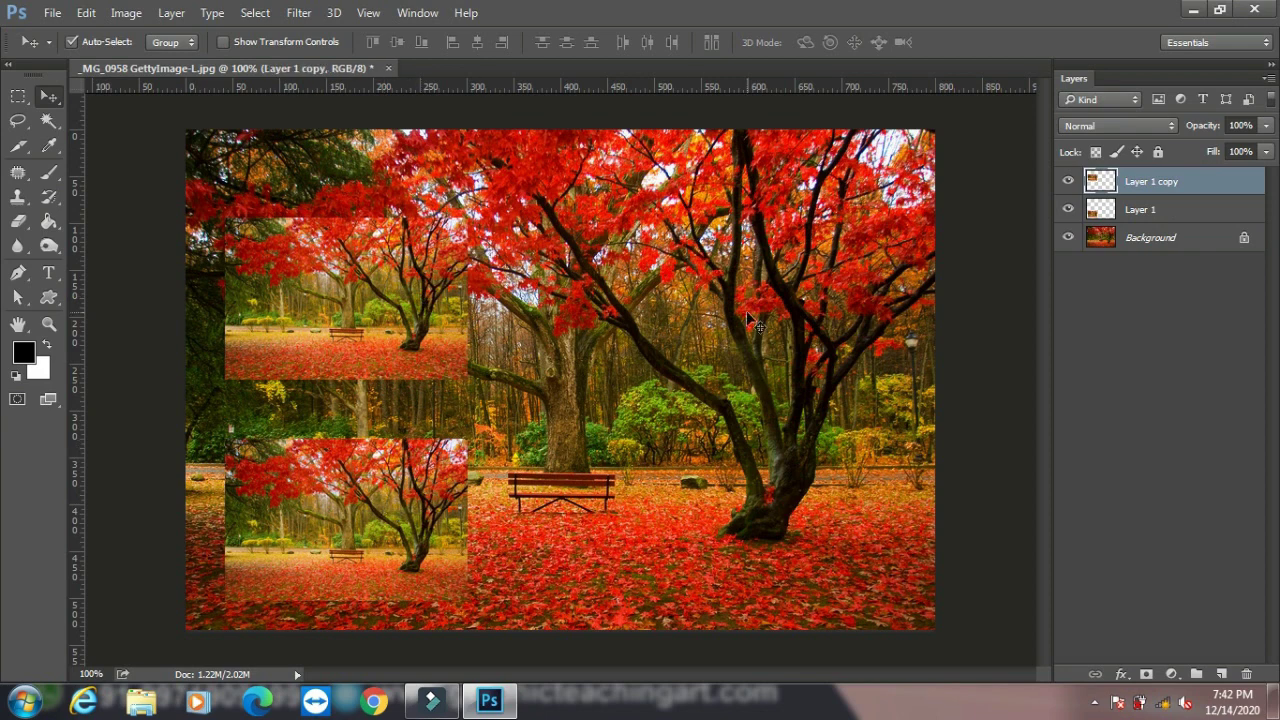
{"action": "left_click", "coordinate": [52, 13]}
{"action": "mouse_move", "coordinate": [71, 283]}
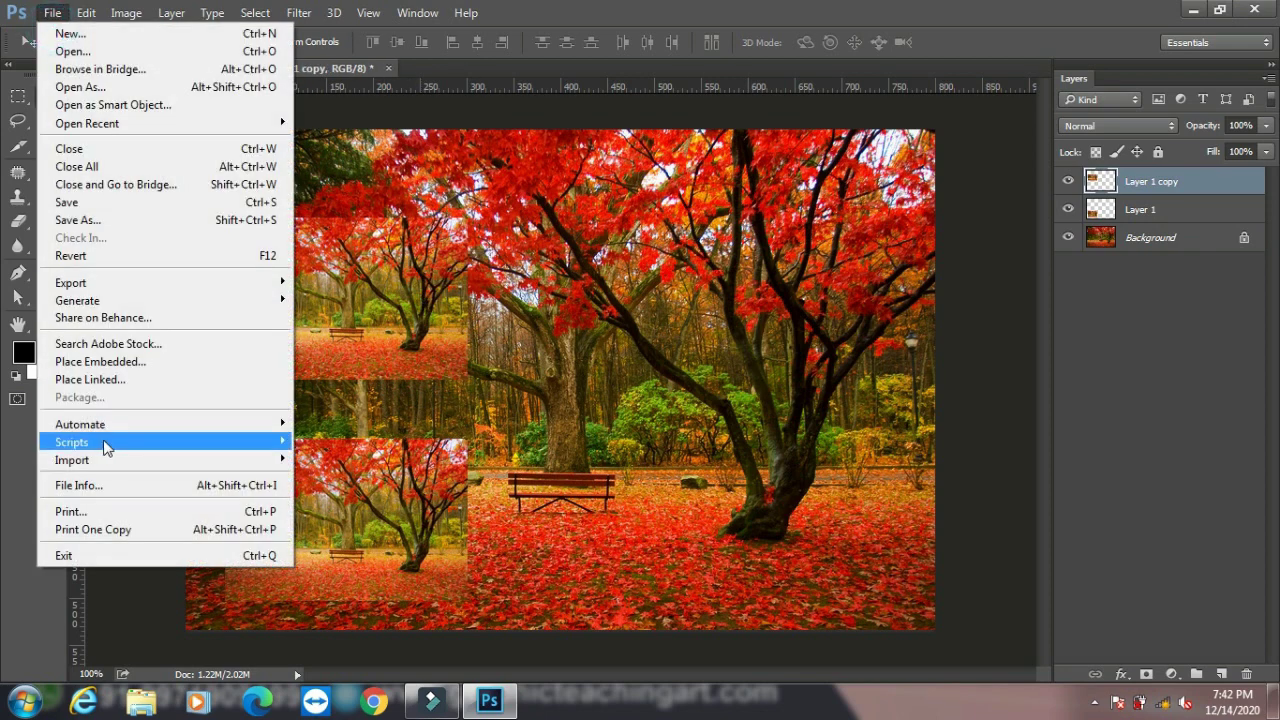
Step: Change the Quick Export format from PNG to JPG in Export Preferences
{"action": "key", "text": "Right"}
{"action": "key", "text": "Down"}
{"action": "key", "text": "Down"}
{"action": "key", "text": "Down"}
{"action": "key", "text": "Up"}
{"action": "key", "text": "Up"}
{"action": "key", "text": "Up"}
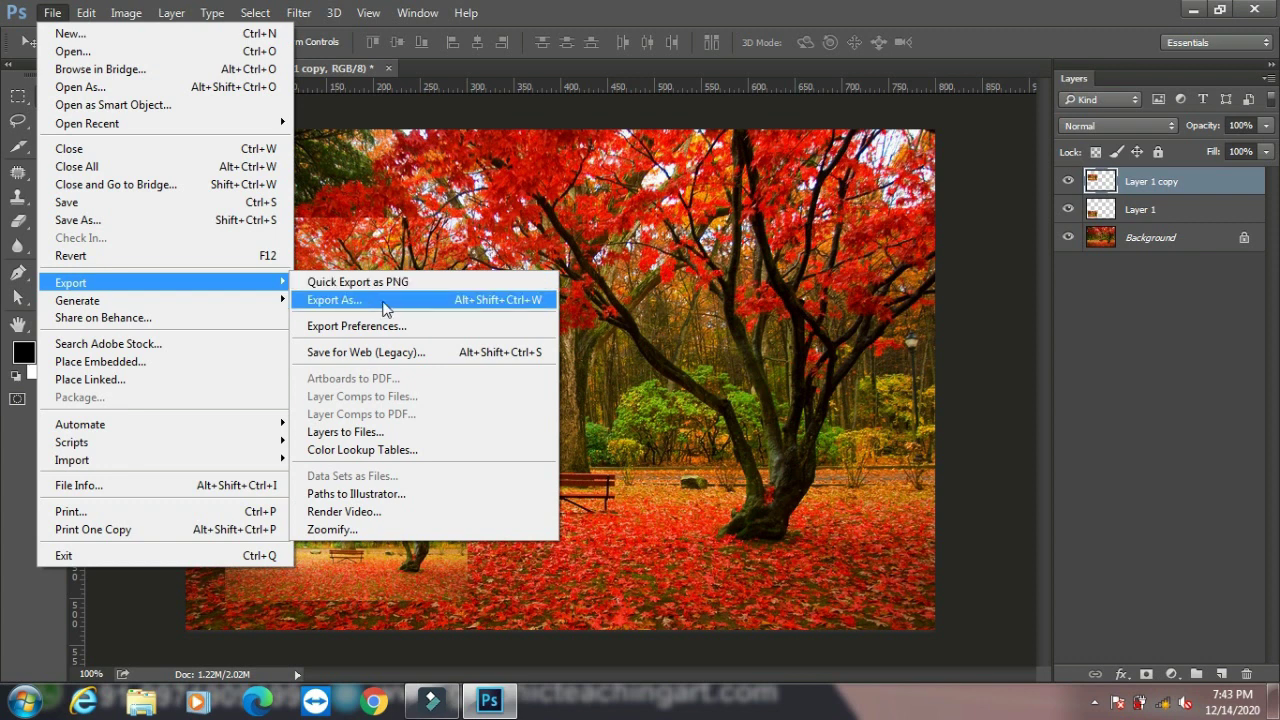
{"action": "left_click", "coordinate": [382, 322]}
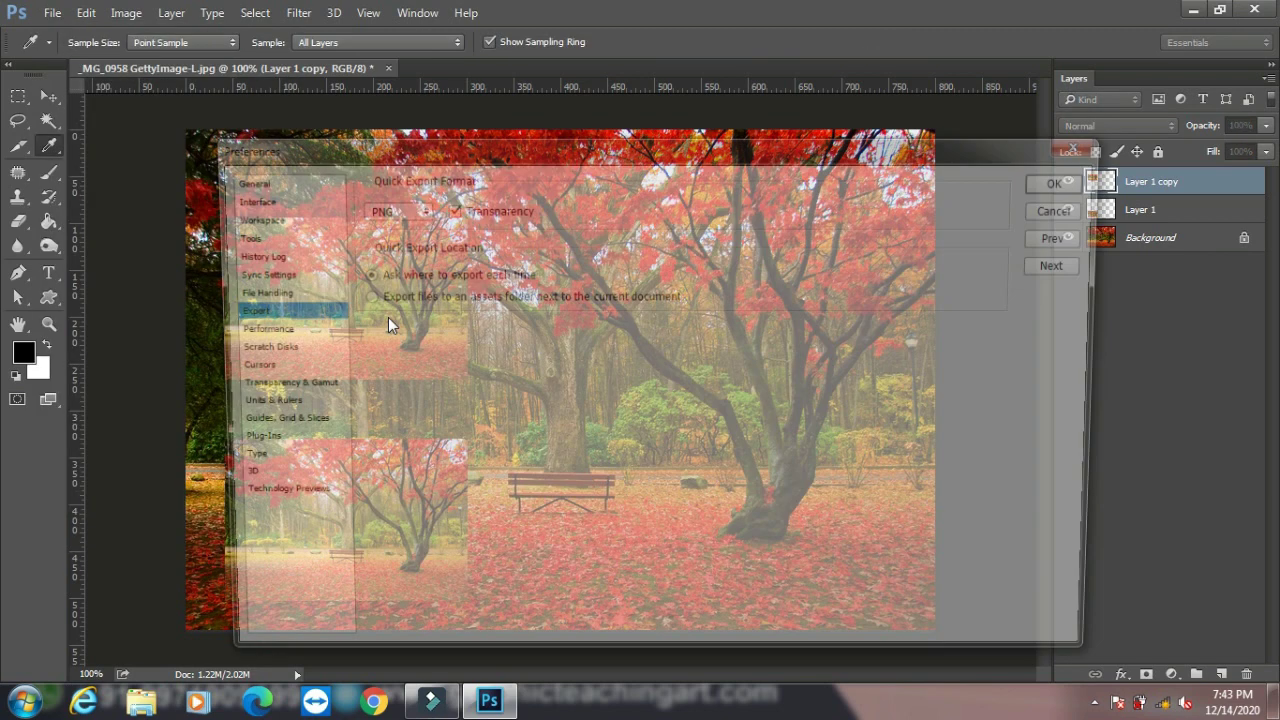
{"action": "left_click", "coordinate": [381, 217]}
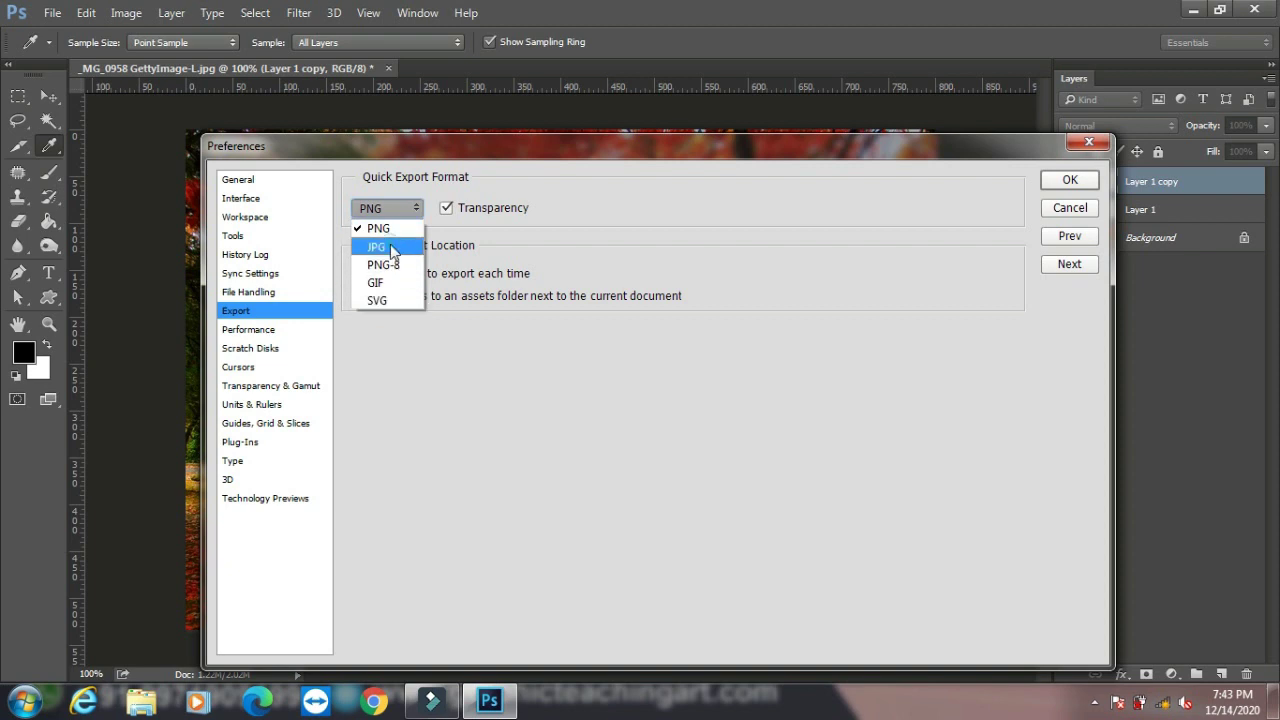
{"action": "left_click", "coordinate": [378, 247]}
{"action": "left_click", "coordinate": [1052, 182]}
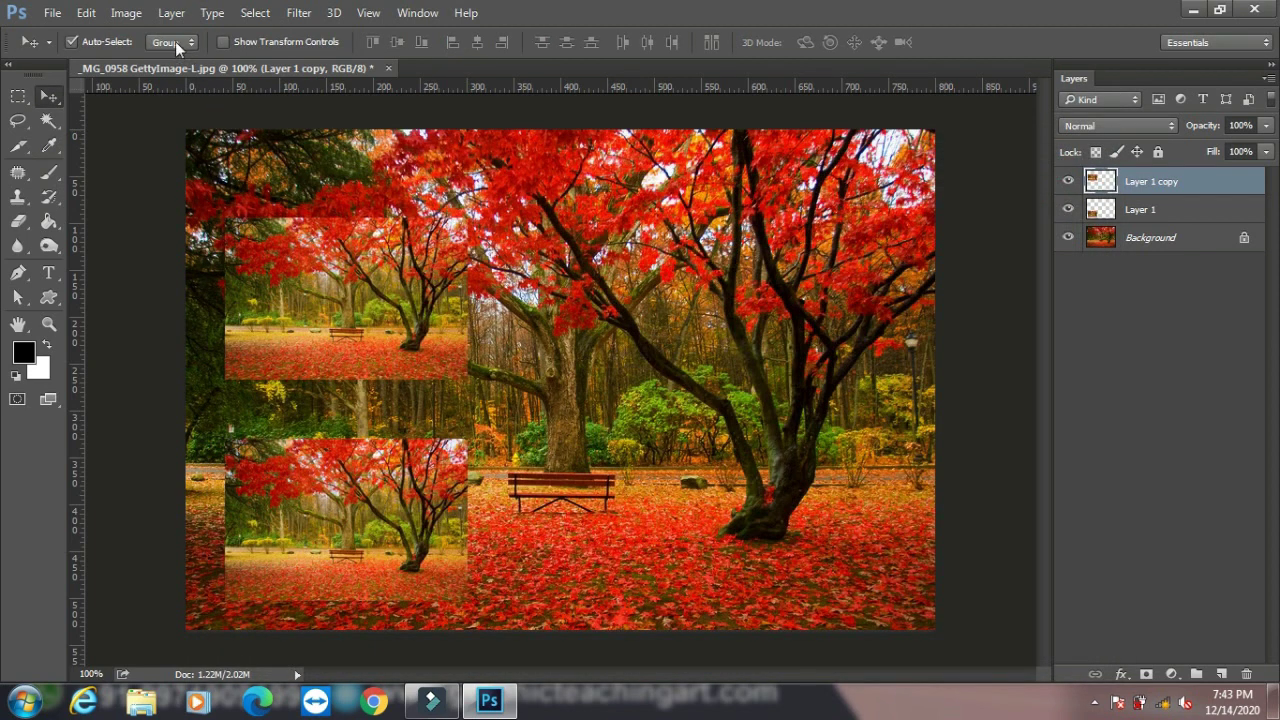
{"action": "left_click", "coordinate": [52, 12]}
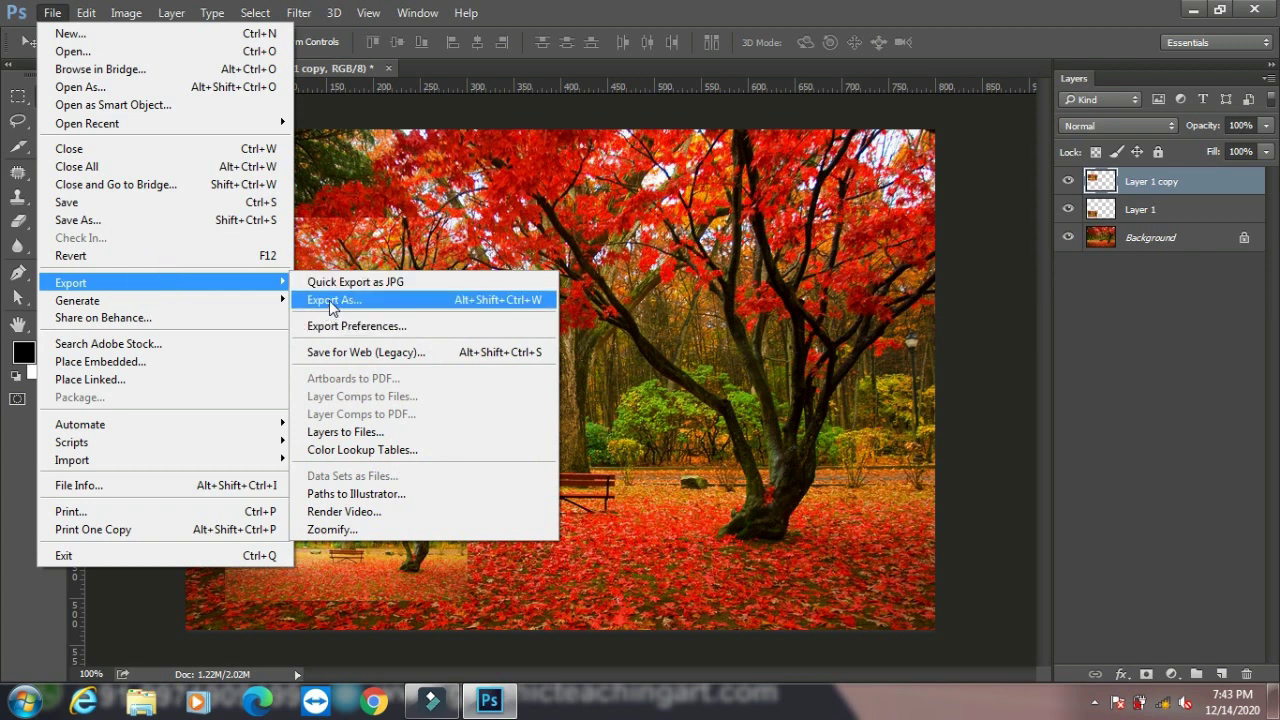
Step: Export the collage as an 800 × 534 JPG to the Desktop, then minimize Photoshop
{"action": "left_click", "coordinate": [342, 301]}
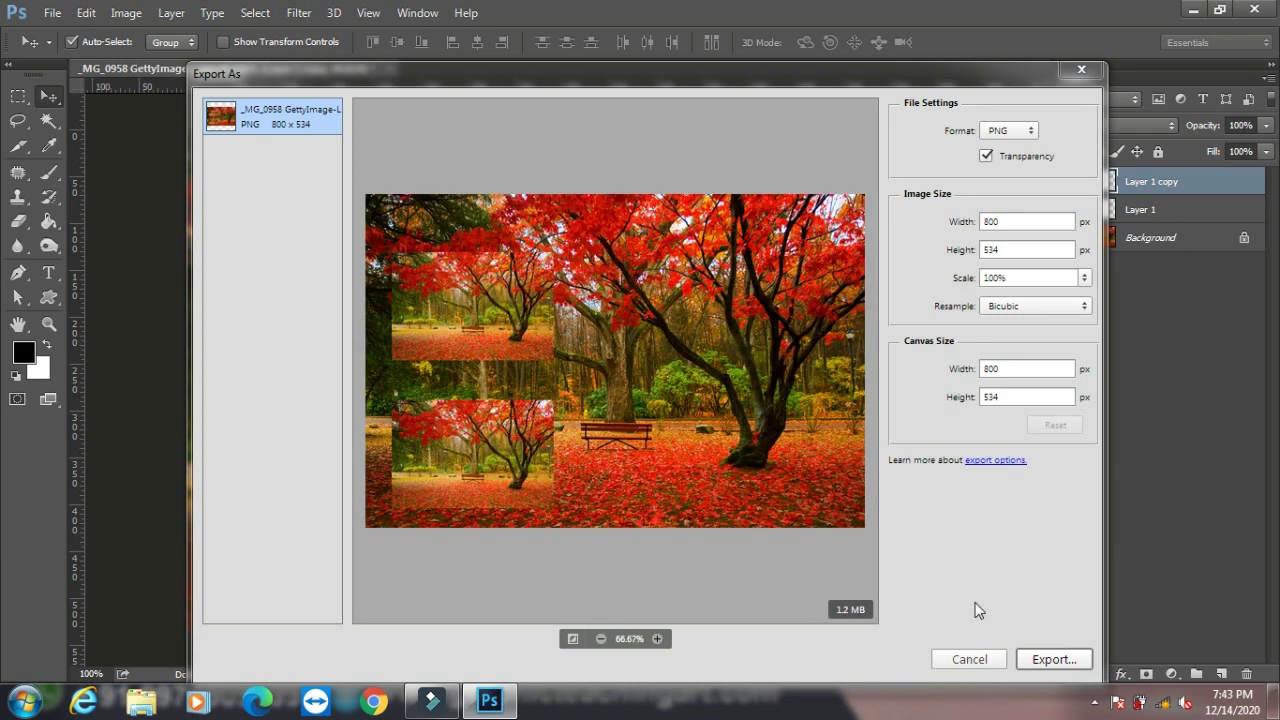
{"action": "left_click", "coordinate": [1002, 133]}
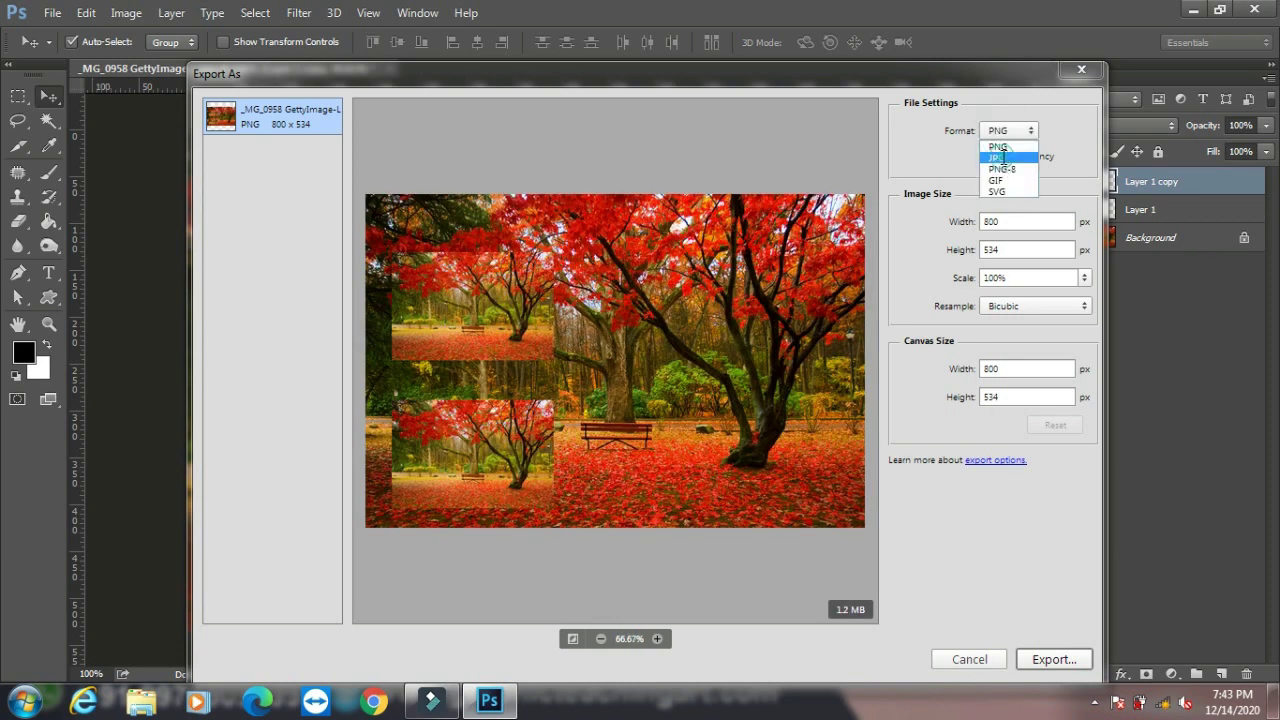
{"action": "left_click", "coordinate": [999, 152]}
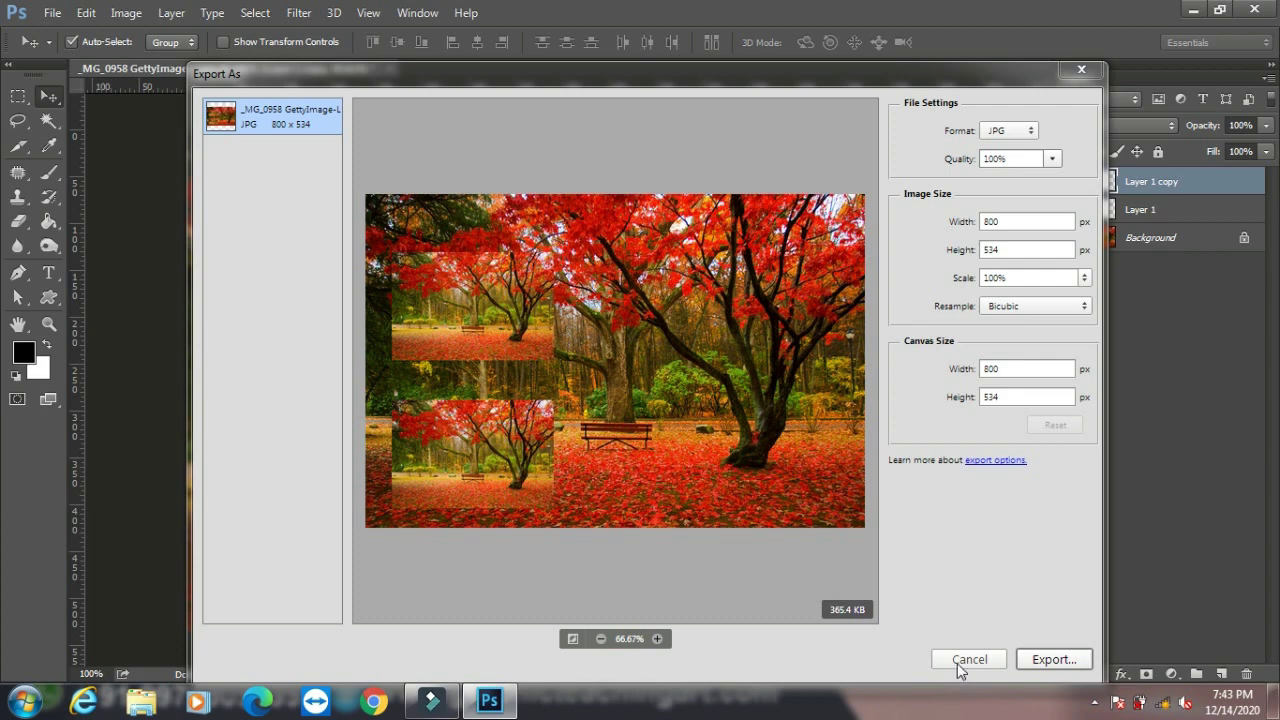
{"action": "left_click", "coordinate": [1050, 662]}
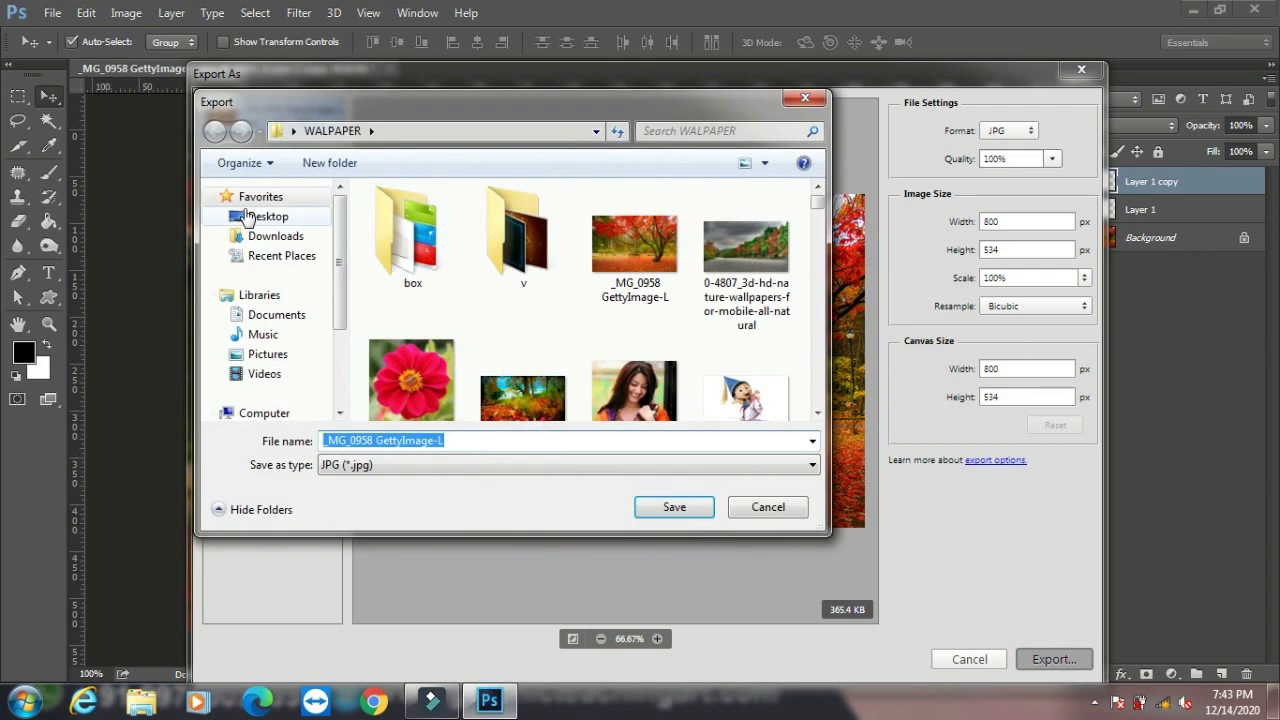
{"action": "left_click", "coordinate": [254, 218]}
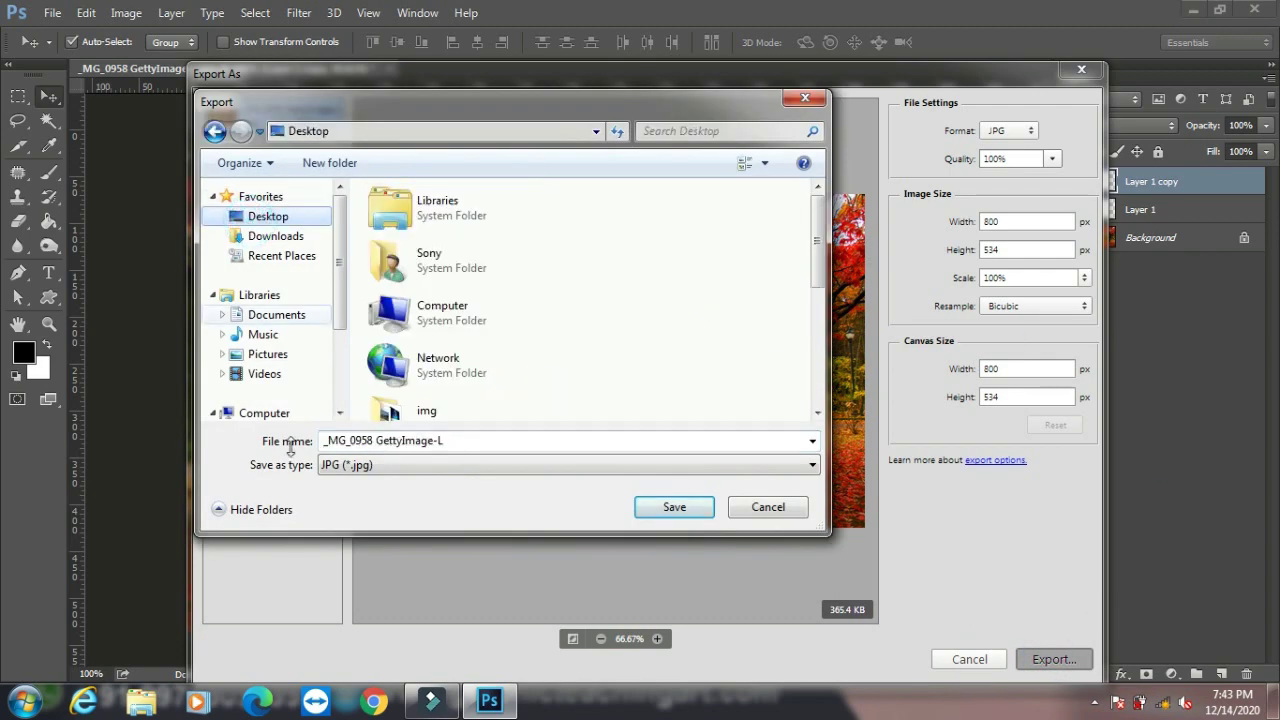
{"action": "left_click", "coordinate": [675, 509]}
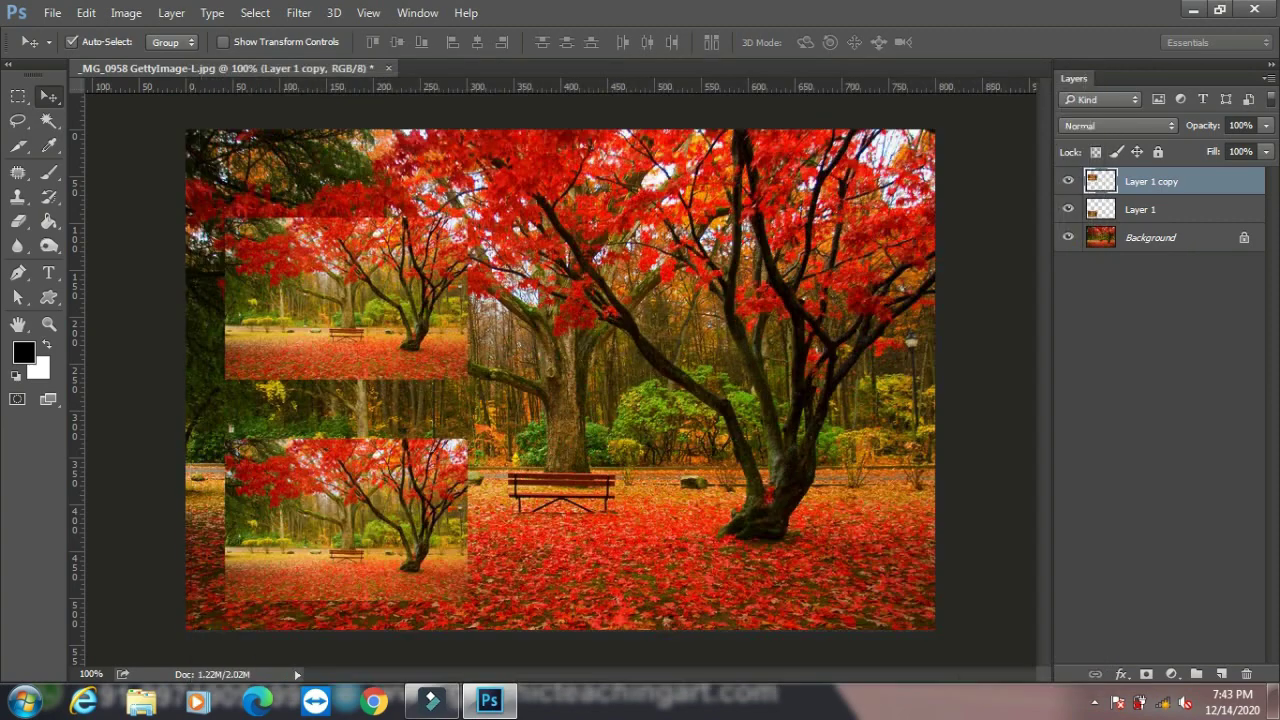
{"action": "left_click", "coordinate": [1193, 9]}
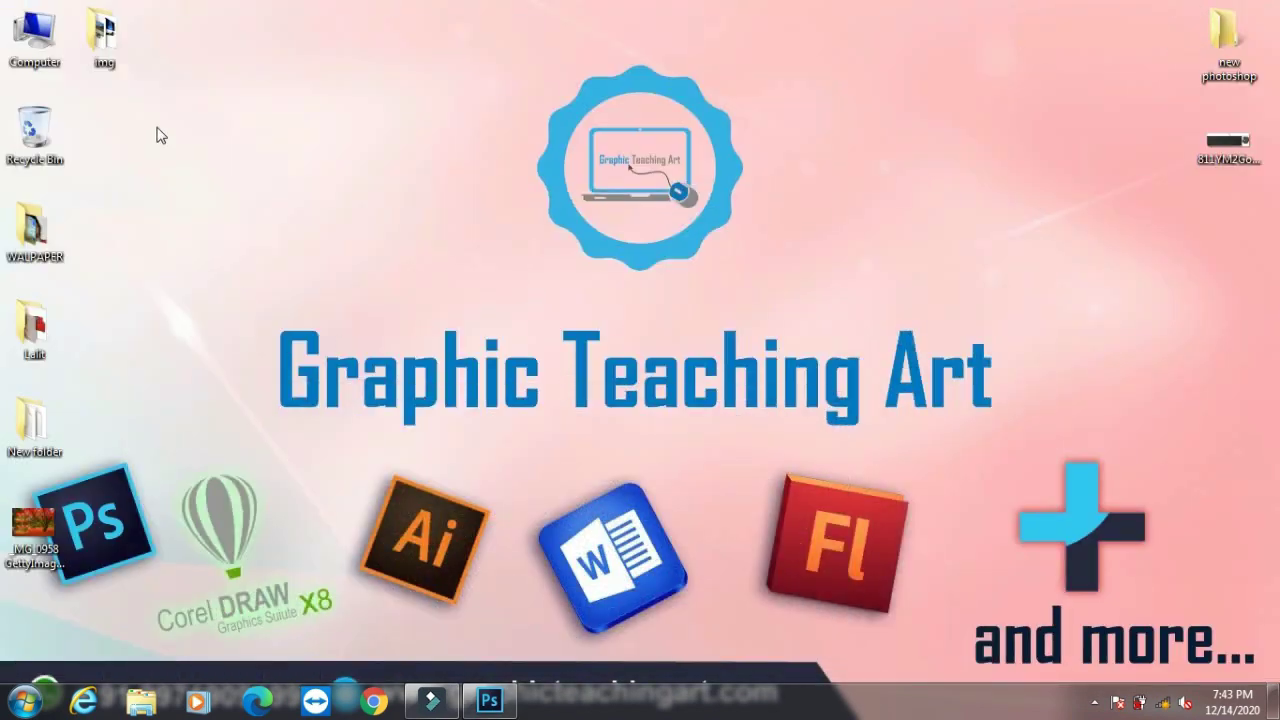
Step: Preview the exported JPG in Windows Photo Viewer, close it, and restore Photoshop
{"action": "right_click", "coordinate": [33, 522]}
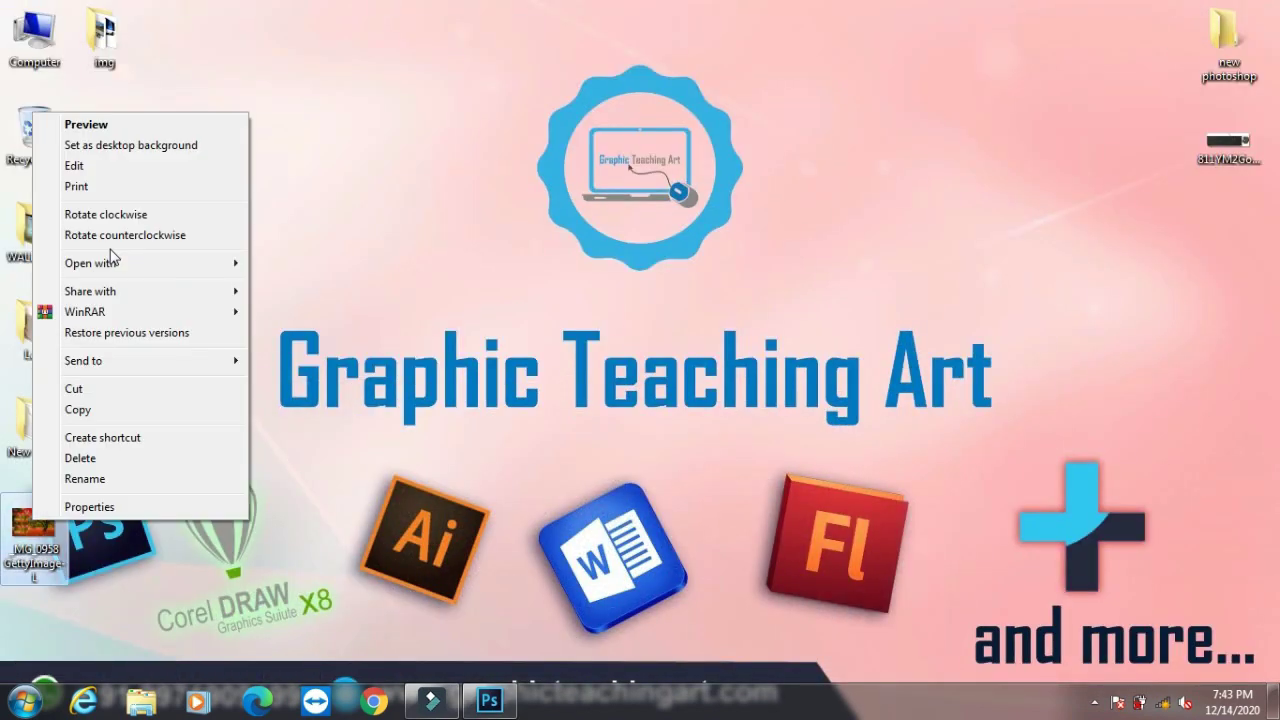
{"action": "left_click", "coordinate": [123, 127]}
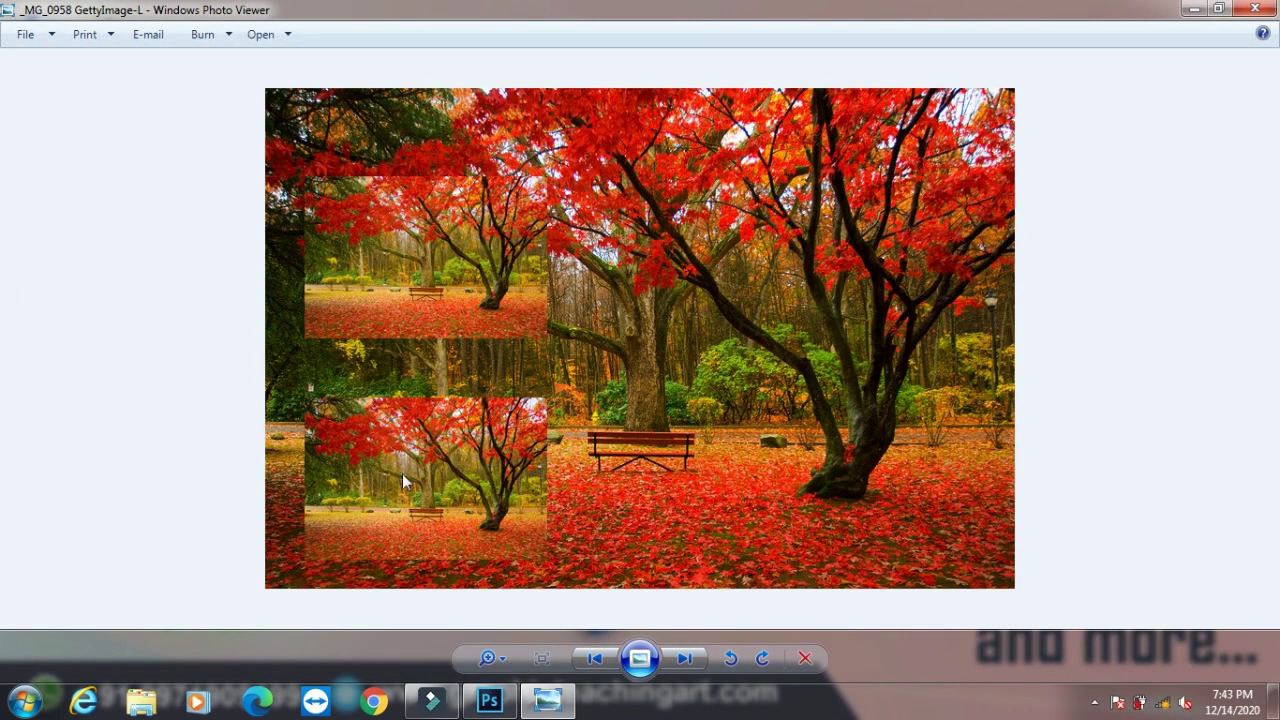
{"action": "left_click", "coordinate": [1254, 9]}
{"action": "left_click", "coordinate": [489, 700]}
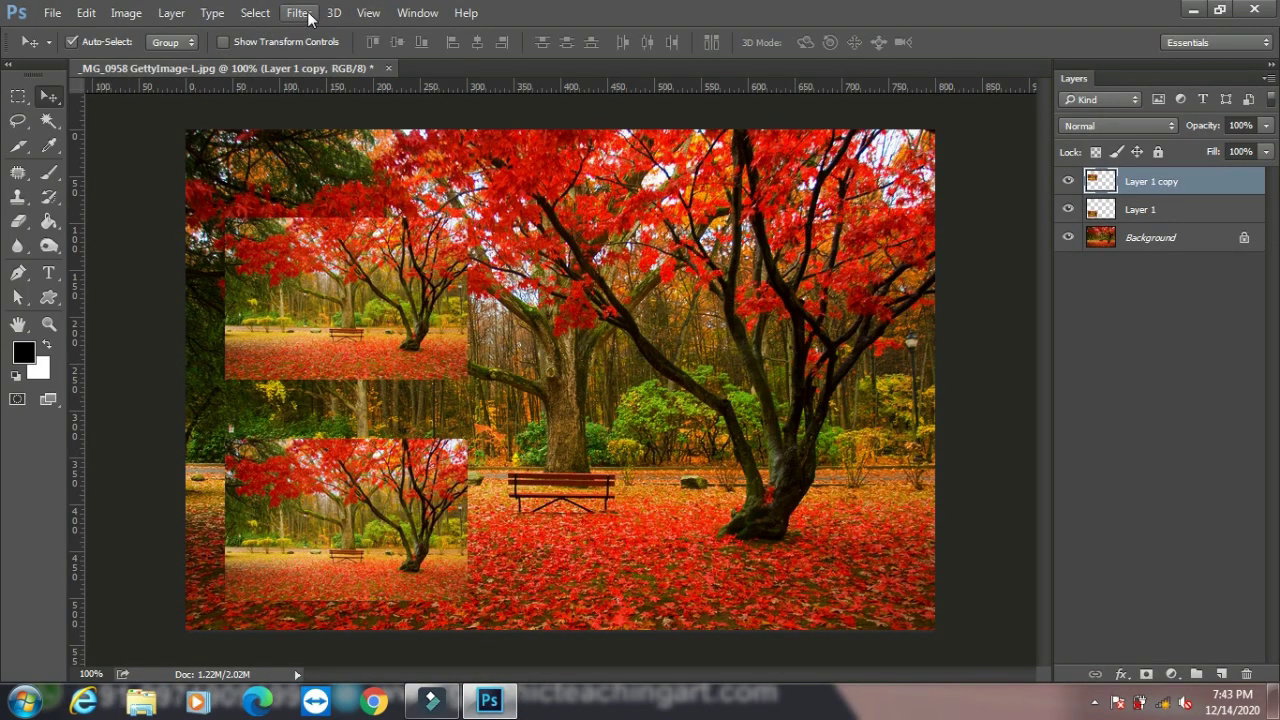
Step: Quick-export Layer 1 copy to the Desktop under the name Layer 1 copy, keeping All Files type
{"action": "left_click", "coordinate": [171, 13]}
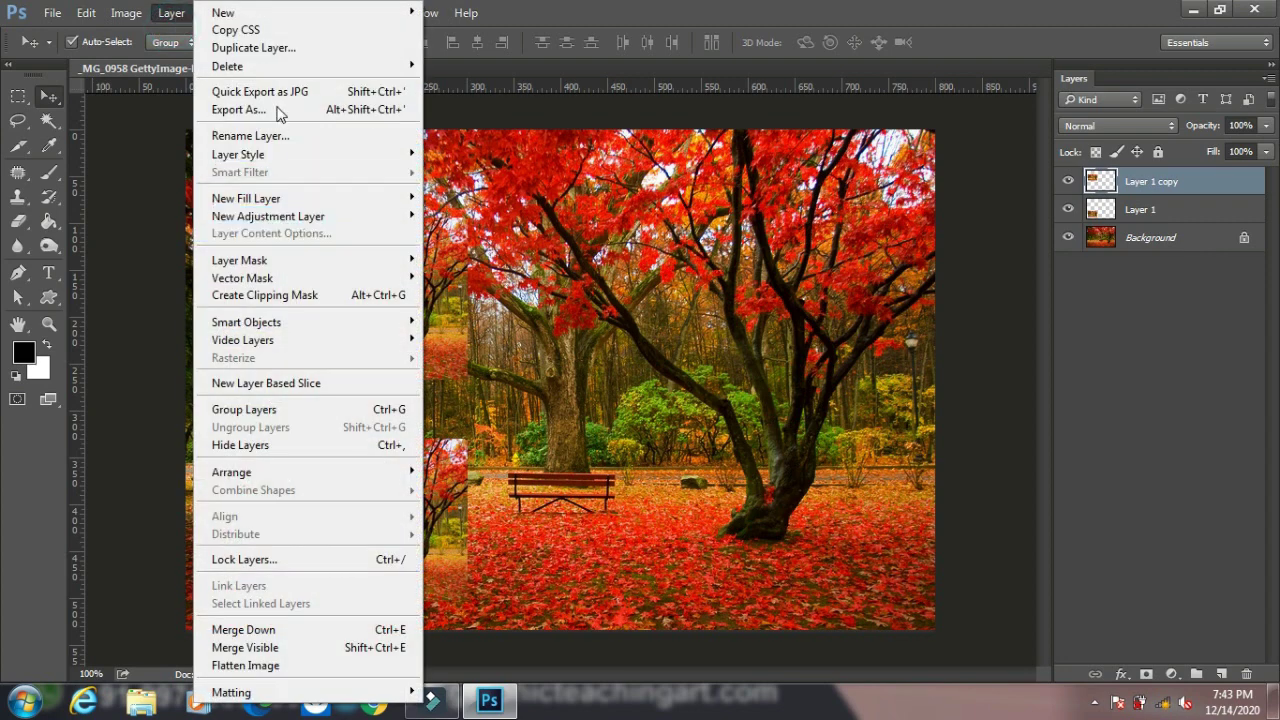
{"action": "left_click", "coordinate": [305, 97]}
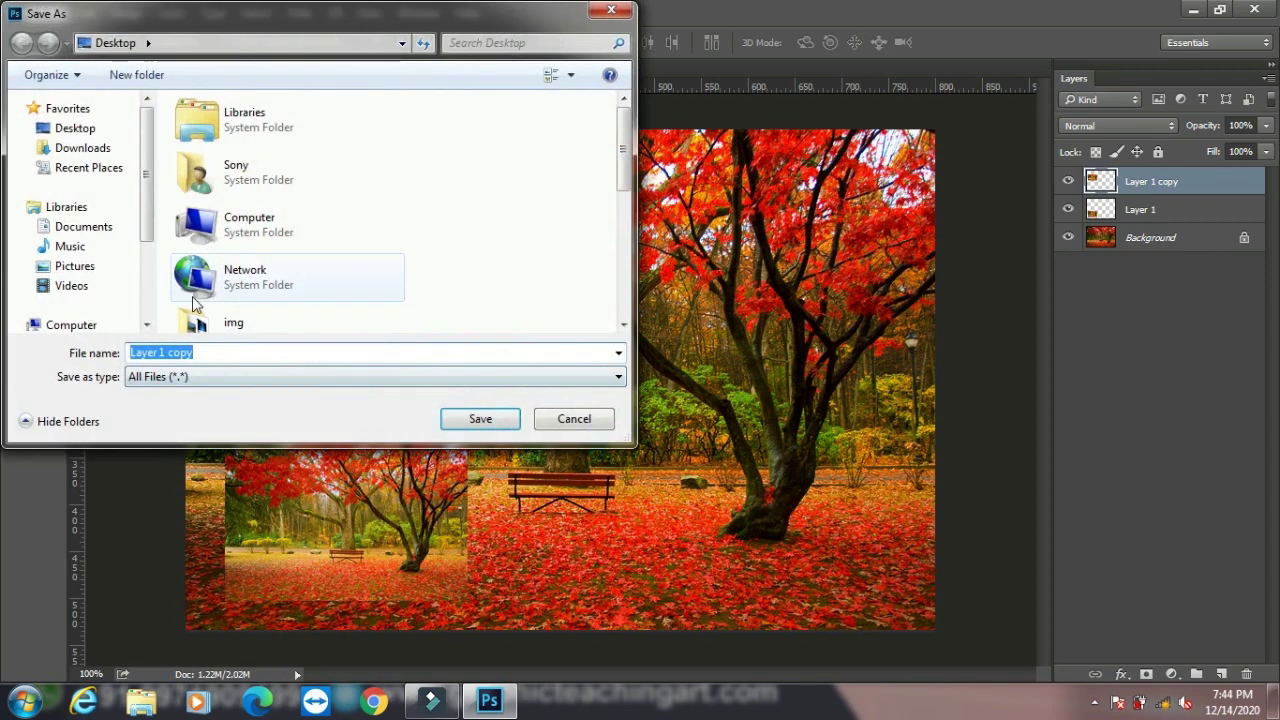
{"action": "left_click", "coordinate": [52, 131]}
{"action": "left_click", "coordinate": [190, 353]}
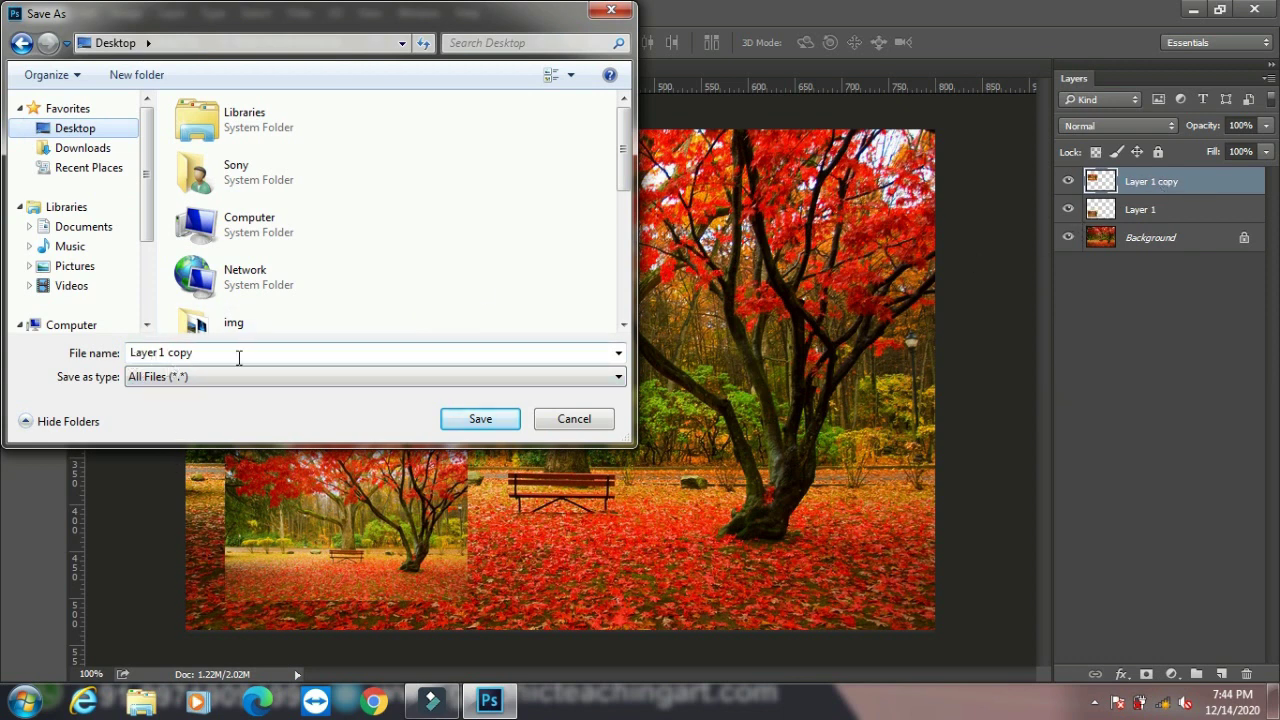
{"action": "left_click", "coordinate": [427, 379]}
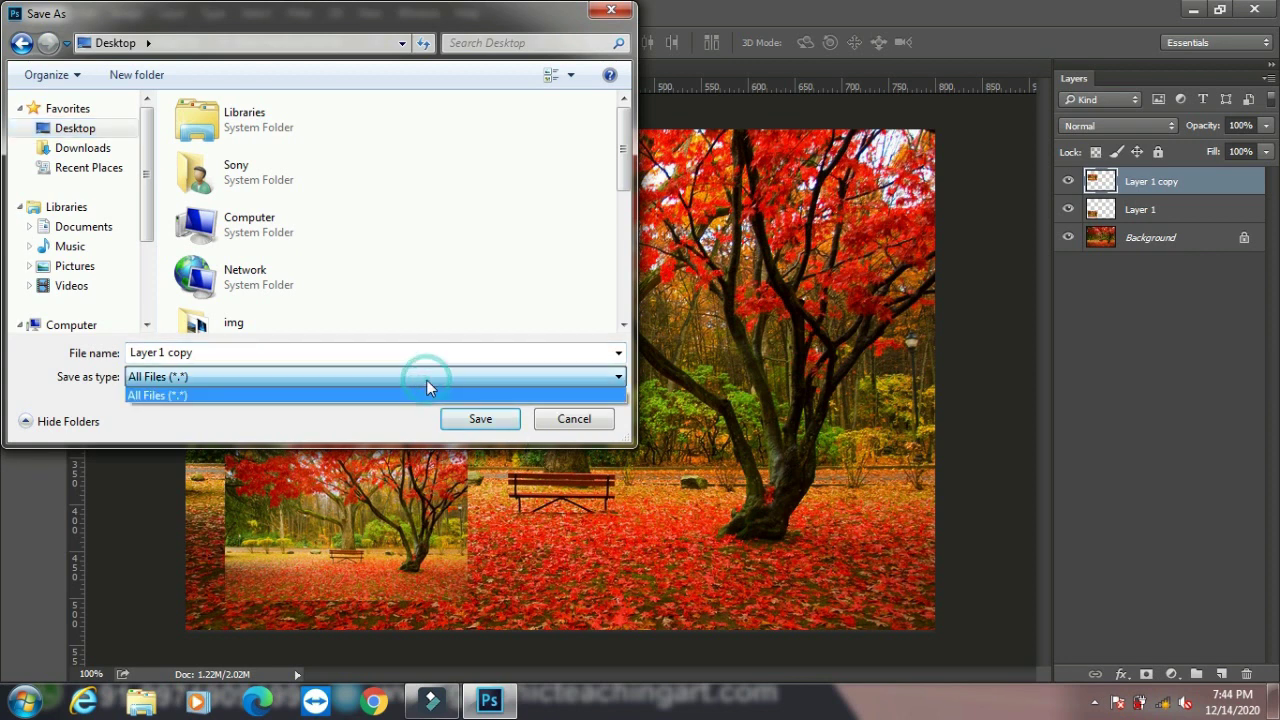
{"action": "left_click", "coordinate": [426, 379]}
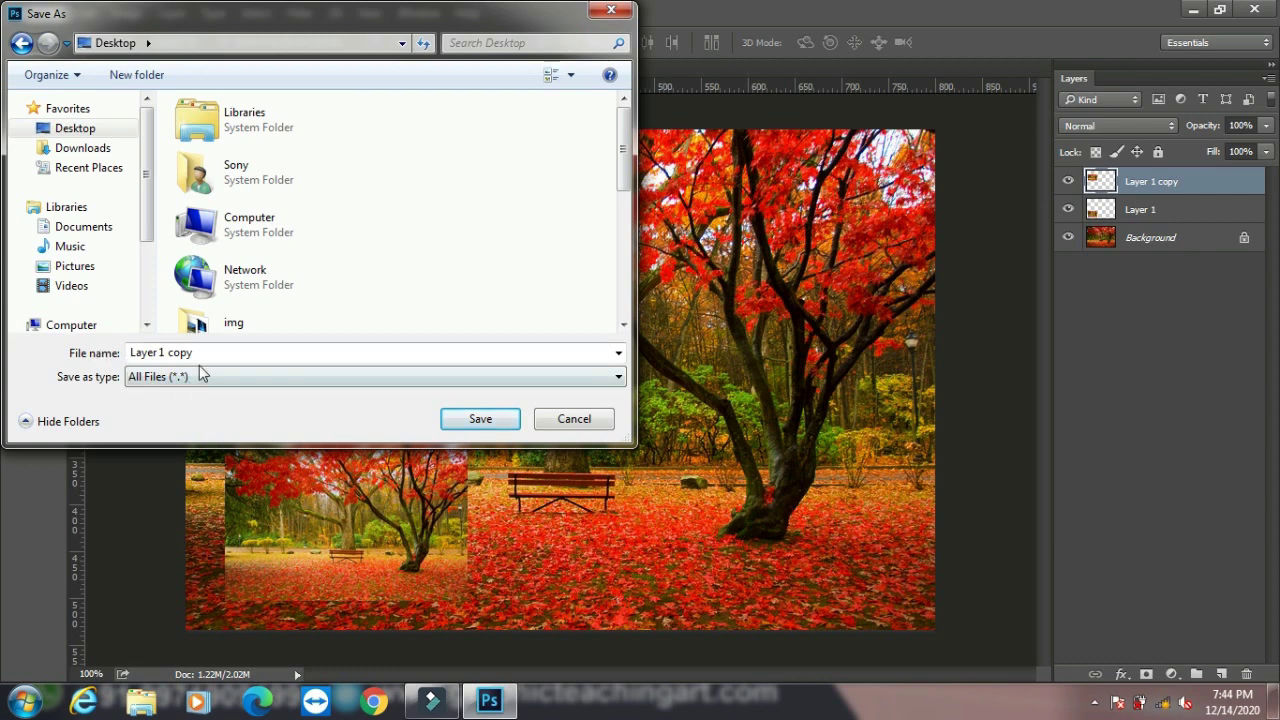
{"action": "left_click", "coordinate": [495, 420]}
{"action": "left_click", "coordinate": [1193, 10]}
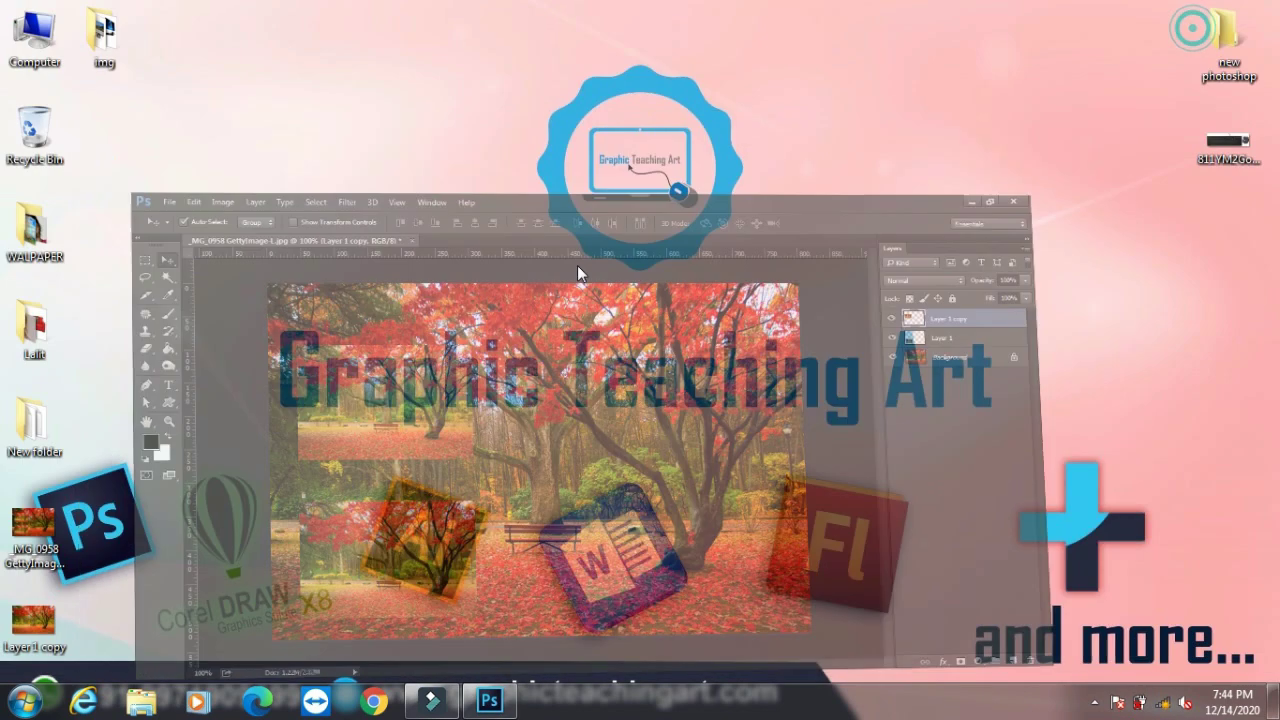
{"action": "right_click", "coordinate": [40, 620]}
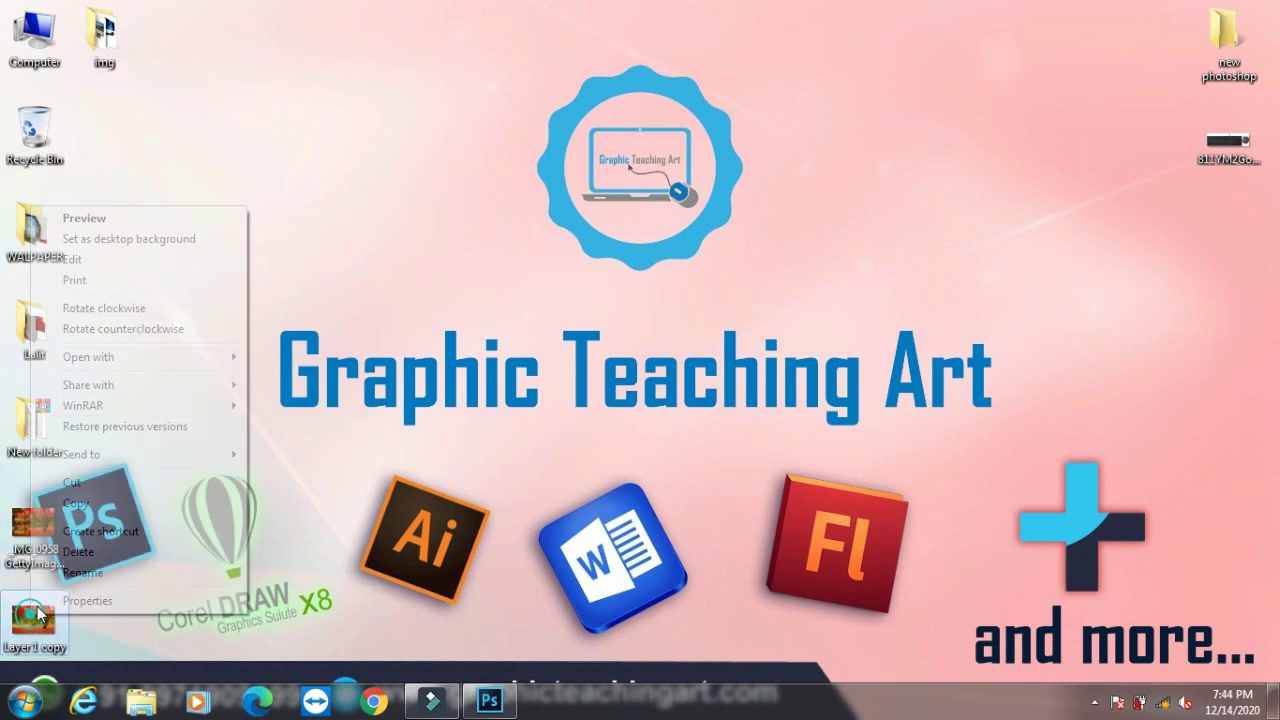
{"action": "left_click", "coordinate": [128, 222]}
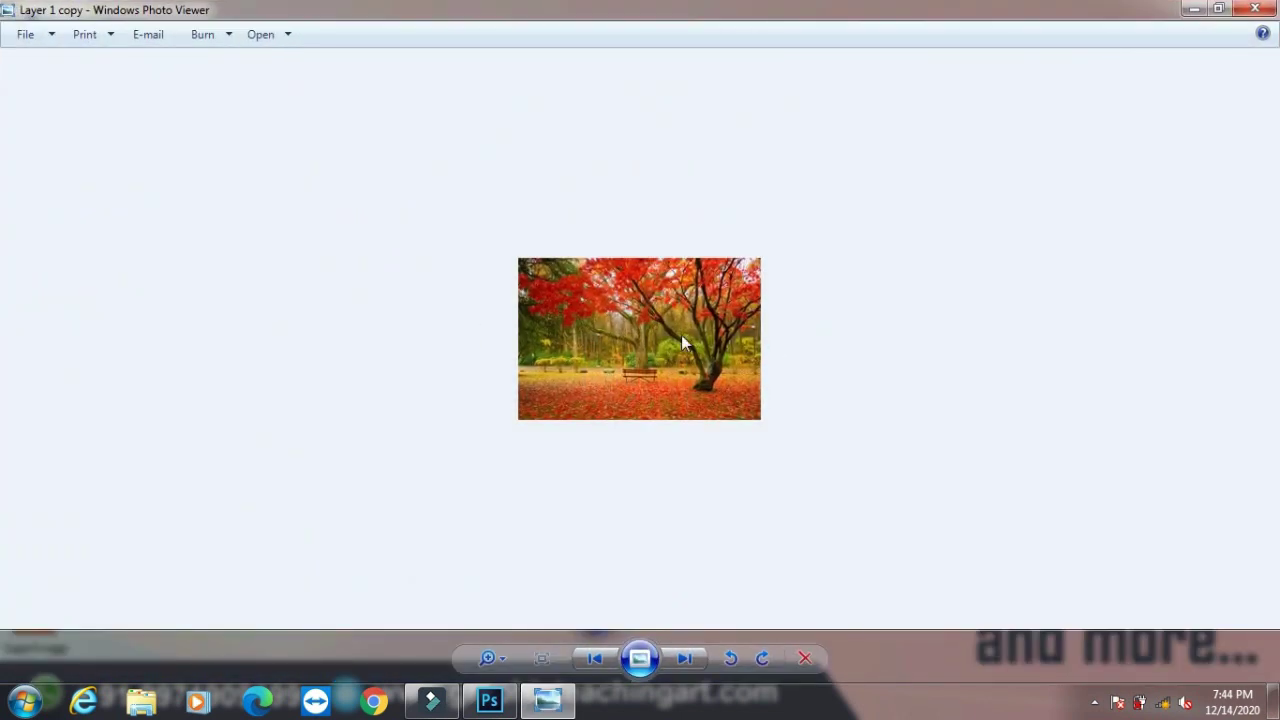
{"action": "left_click", "coordinate": [1255, 9]}
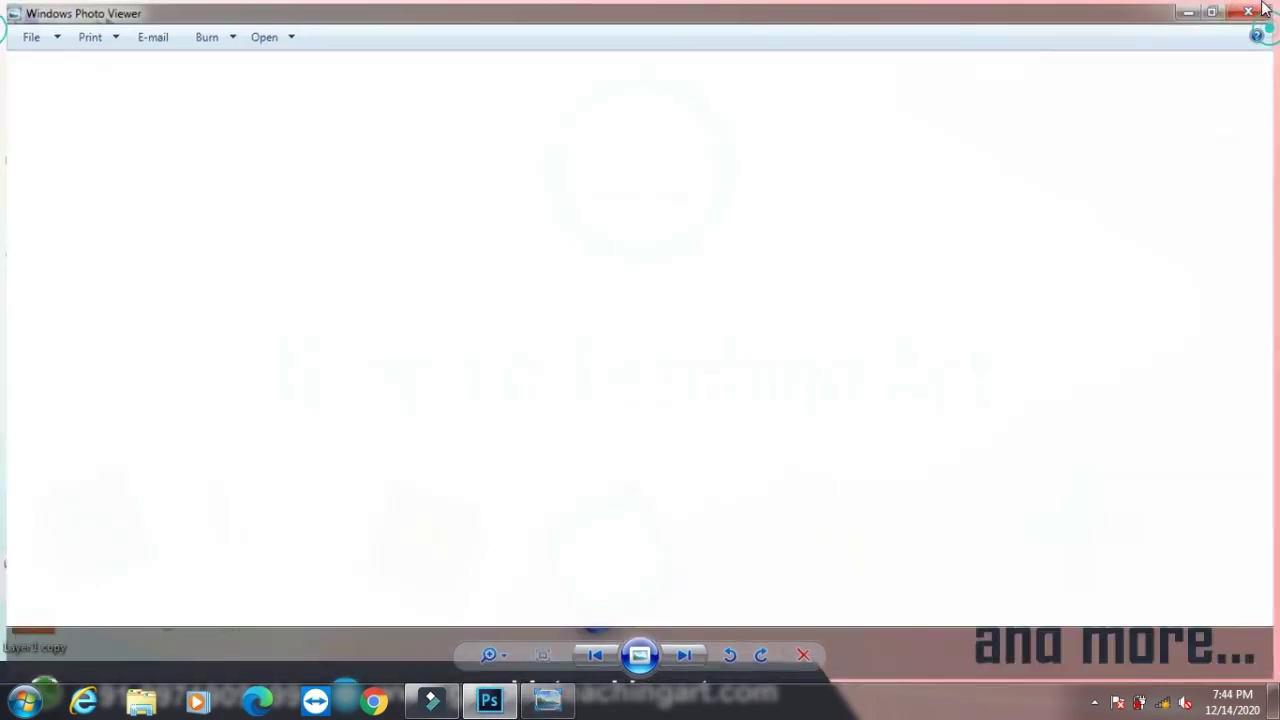
{"action": "left_click", "coordinate": [490, 702]}
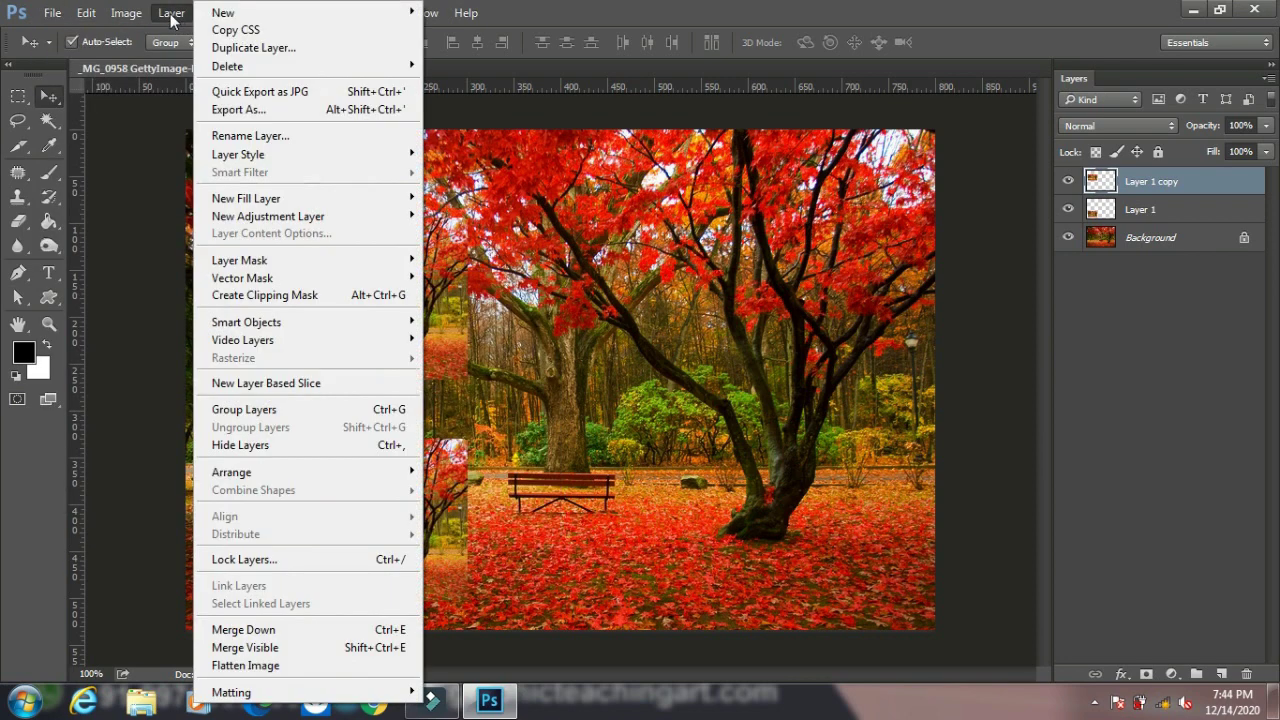
{"action": "mouse_move", "coordinate": [171, 13]}
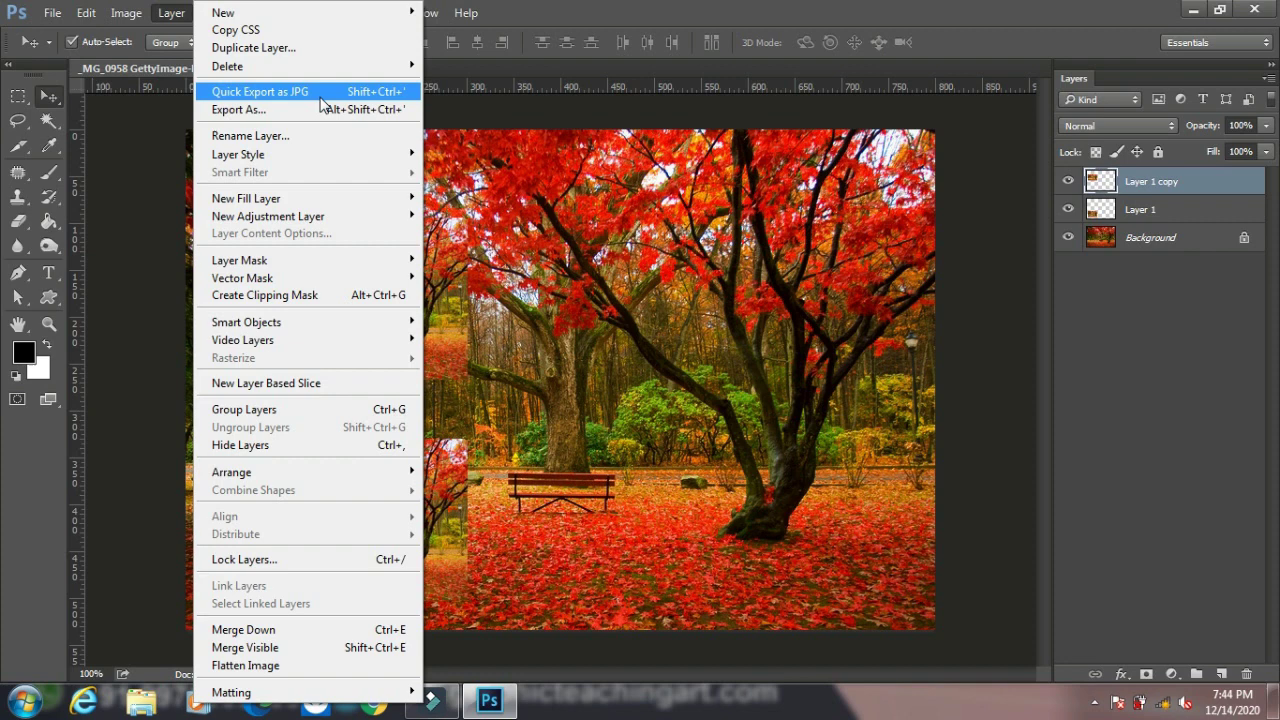
Step: Review the layer's Export As settings with JPG format, then cancel without exporting
{"action": "left_click", "coordinate": [272, 112]}
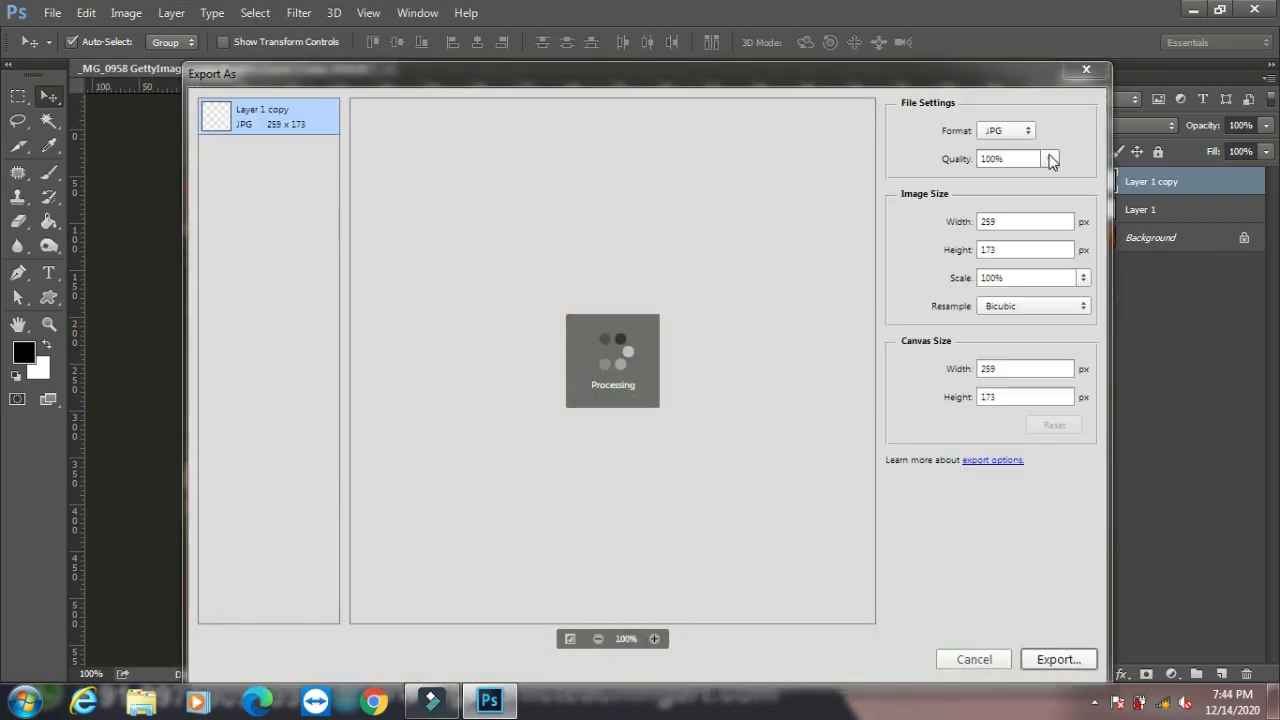
{"action": "left_click", "coordinate": [1007, 131]}
{"action": "left_click", "coordinate": [1059, 121]}
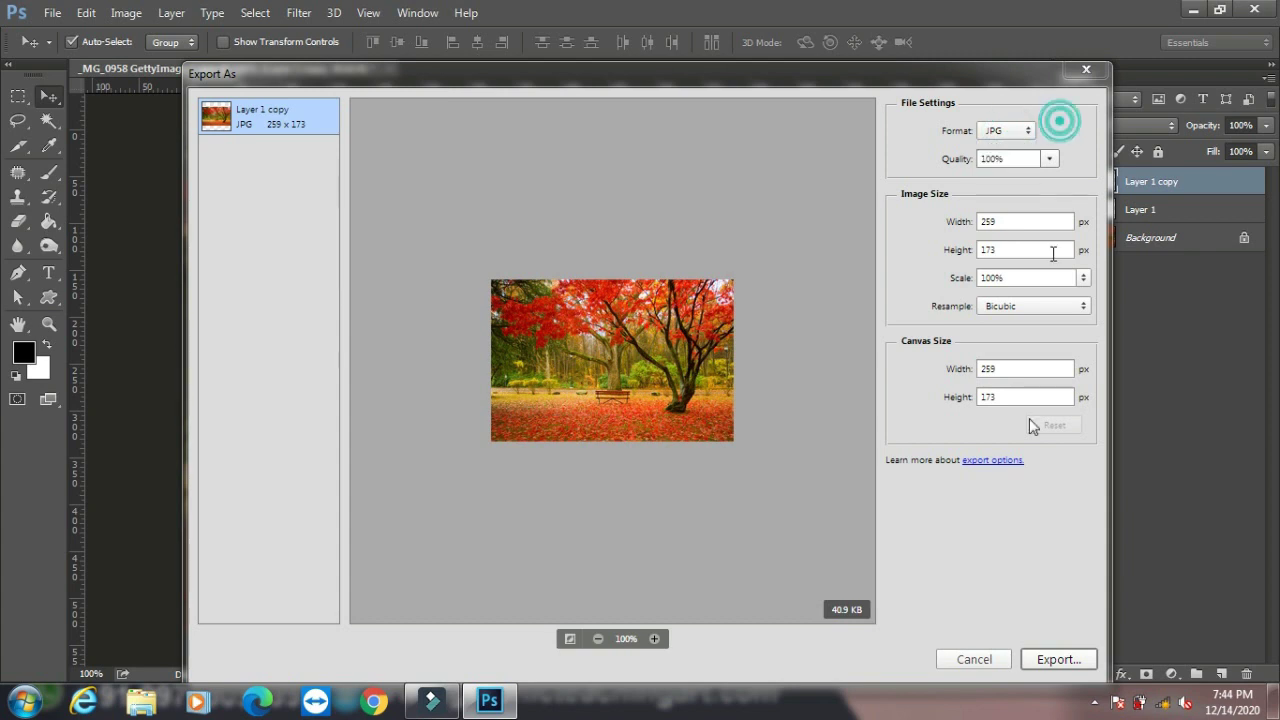
{"action": "left_click", "coordinate": [965, 660]}
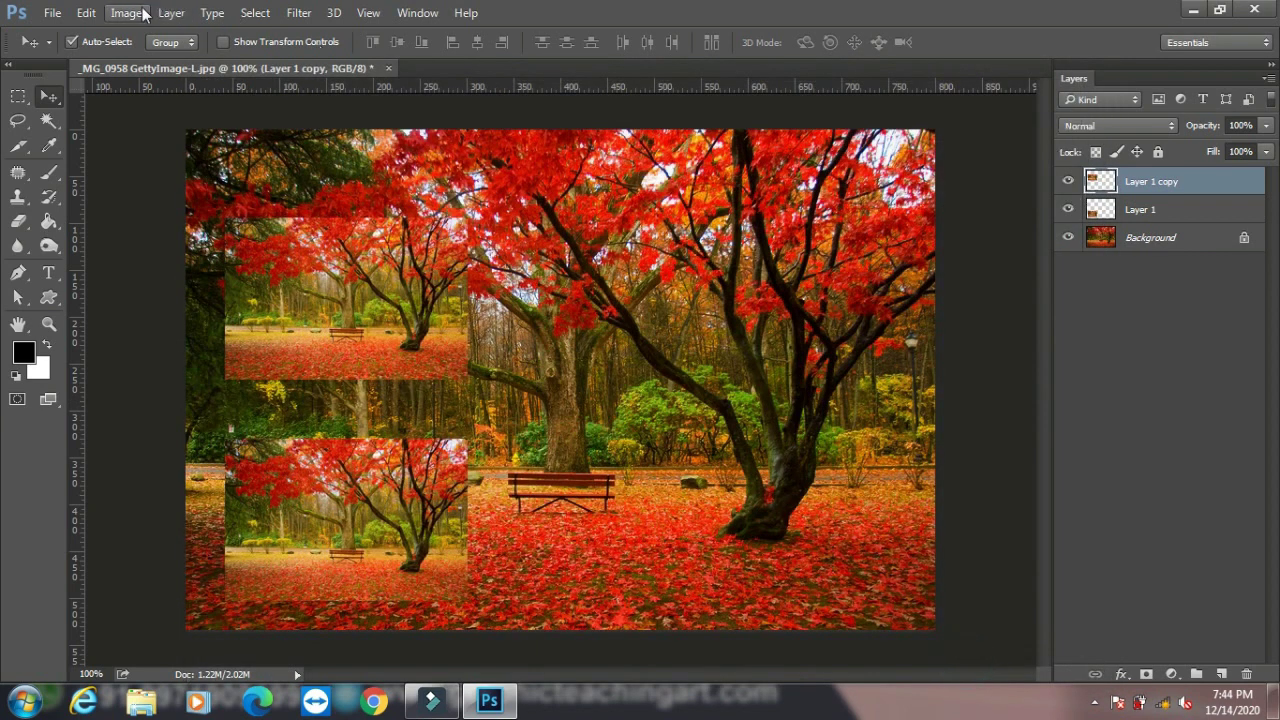
Step: Switch the Quick Export format back to PNG and verify it in the Layer menu
{"action": "left_click", "coordinate": [174, 13]}
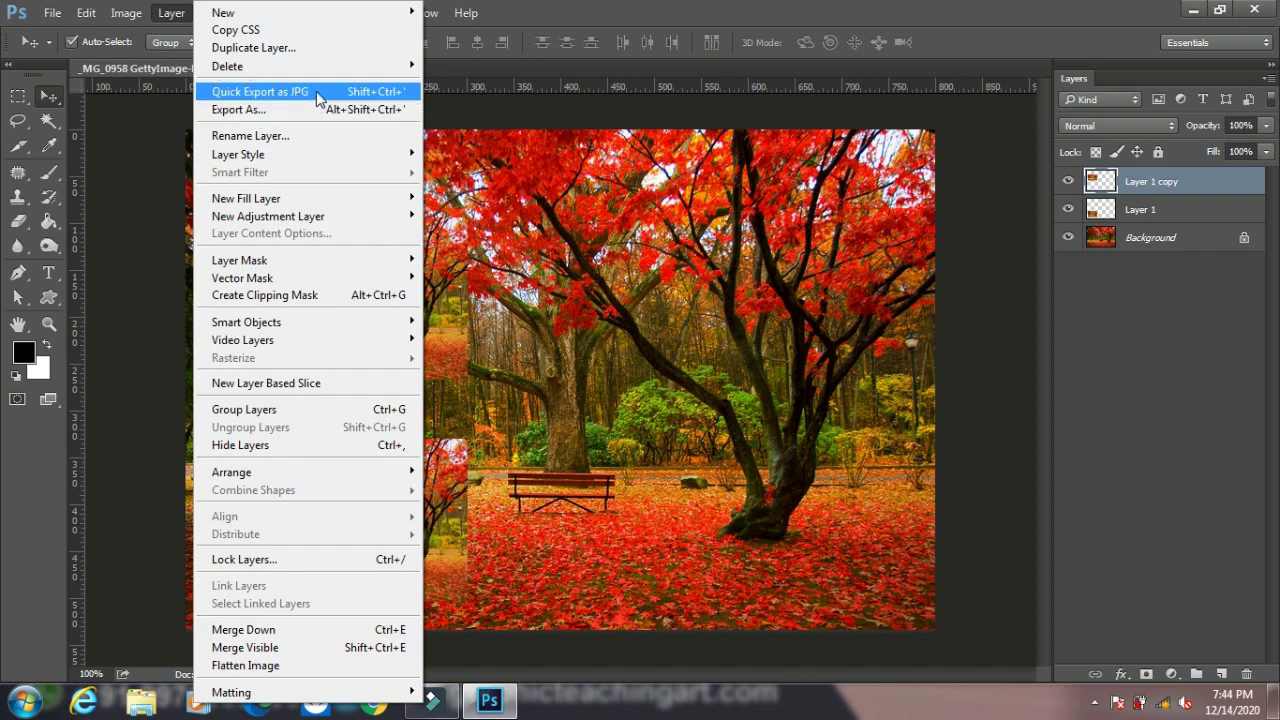
{"action": "left_click", "coordinate": [50, 14]}
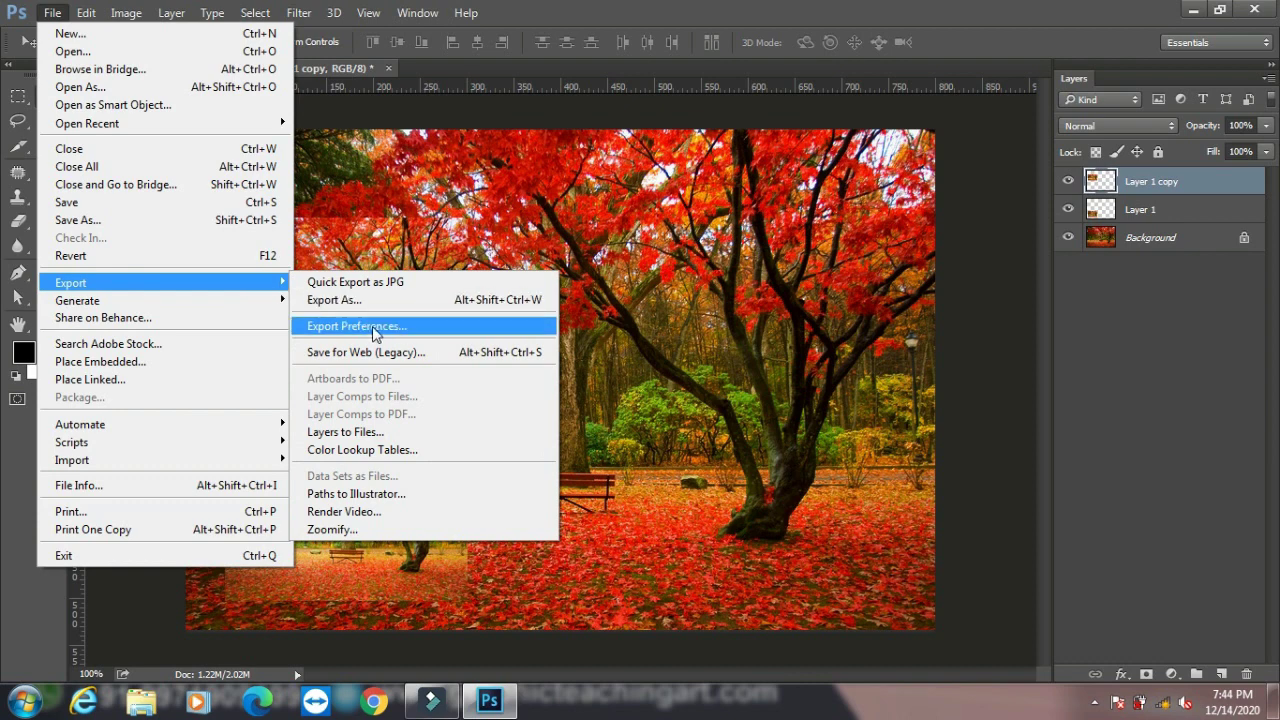
{"action": "mouse_move", "coordinate": [71, 283]}
{"action": "left_click", "coordinate": [375, 329]}
{"action": "left_click", "coordinate": [385, 208]}
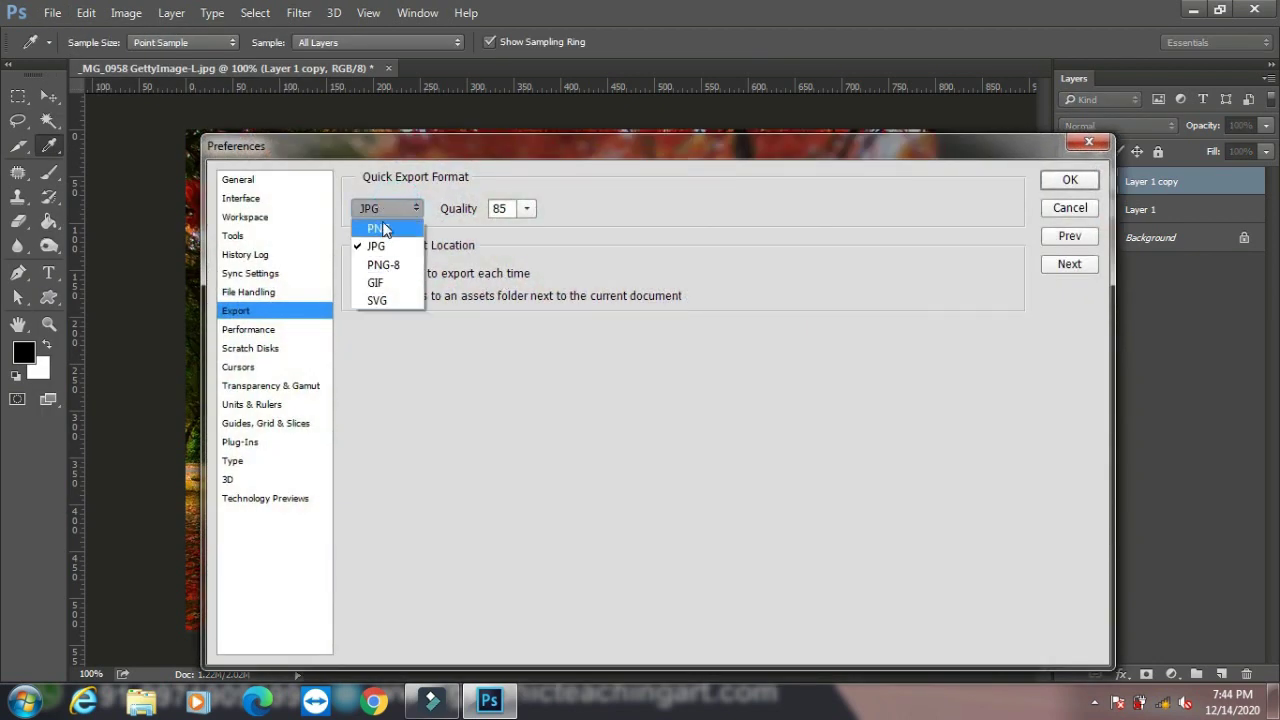
{"action": "left_click", "coordinate": [378, 228]}
{"action": "left_click", "coordinate": [1094, 186]}
{"action": "left_click", "coordinate": [171, 13]}
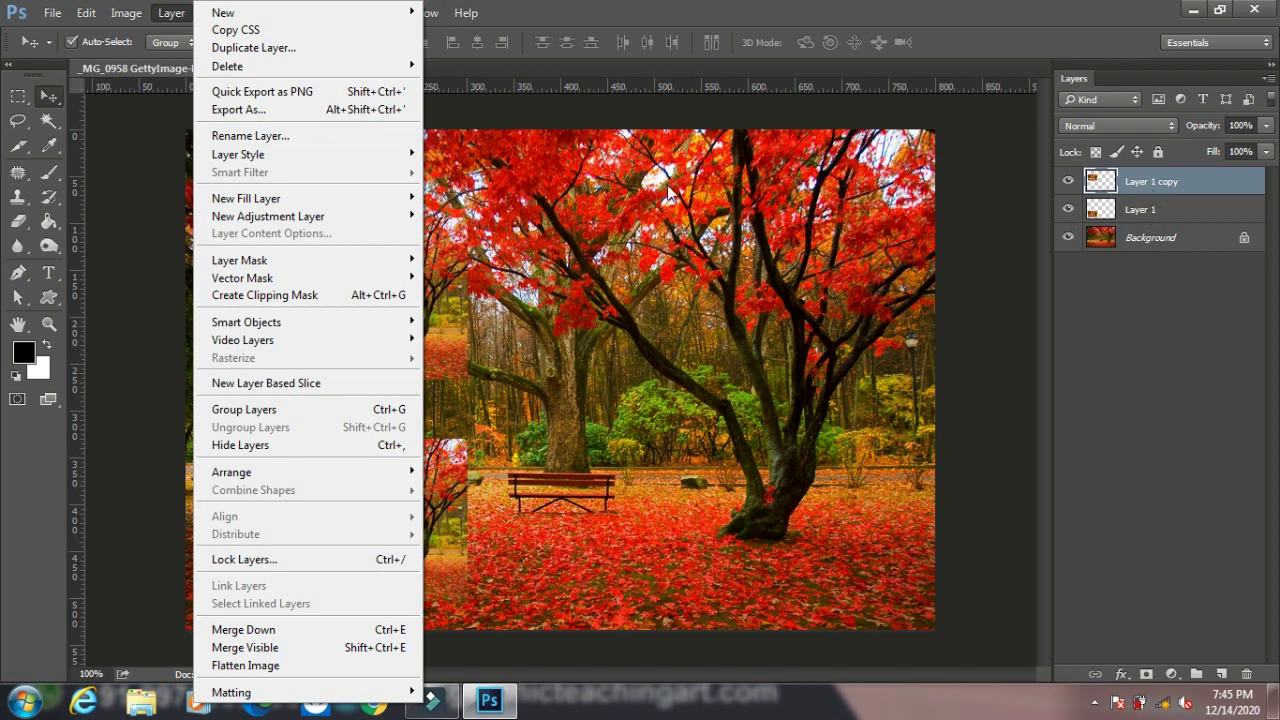
Step: Rename the Layer 1 copy layer to index
{"action": "left_click", "coordinate": [249, 136]}
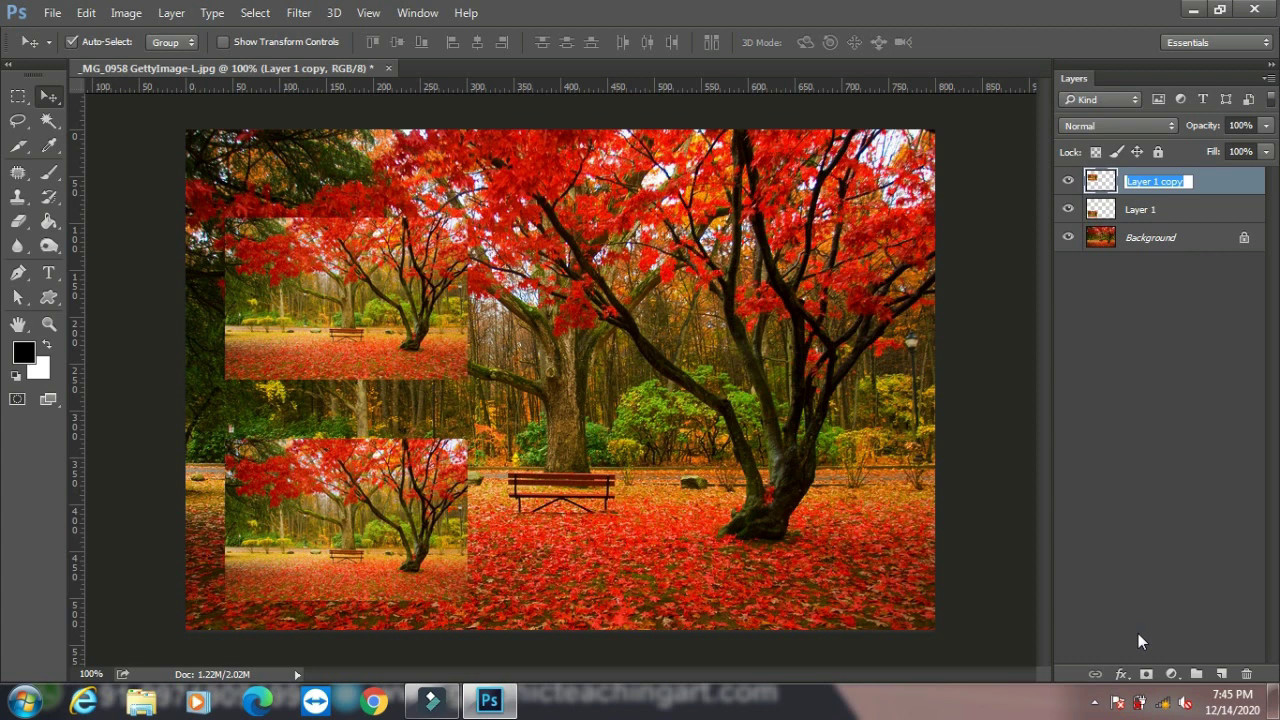
{"action": "type", "text": "index"}
{"action": "left_click", "coordinate": [1196, 406]}
Step: Select both the index and Layer 1 layers together in the Layers panel
{"action": "left_click", "coordinate": [1158, 203]}
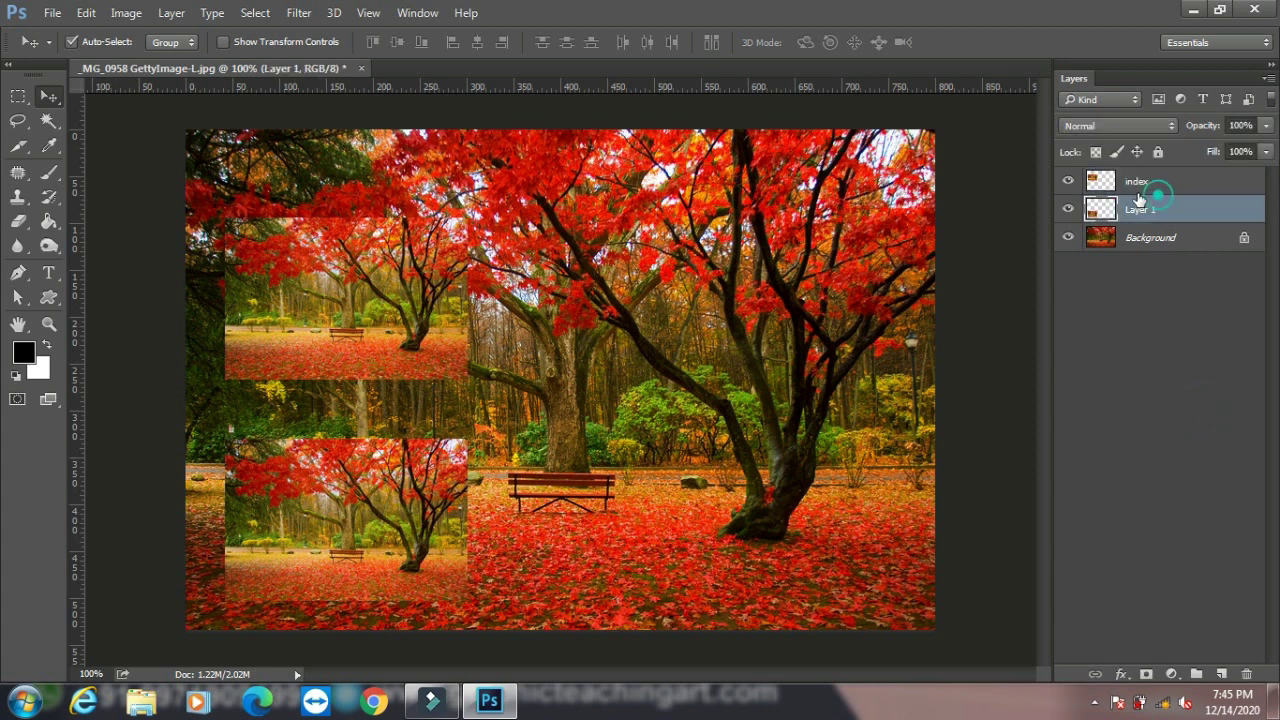
{"action": "left_click", "coordinate": [1132, 190]}
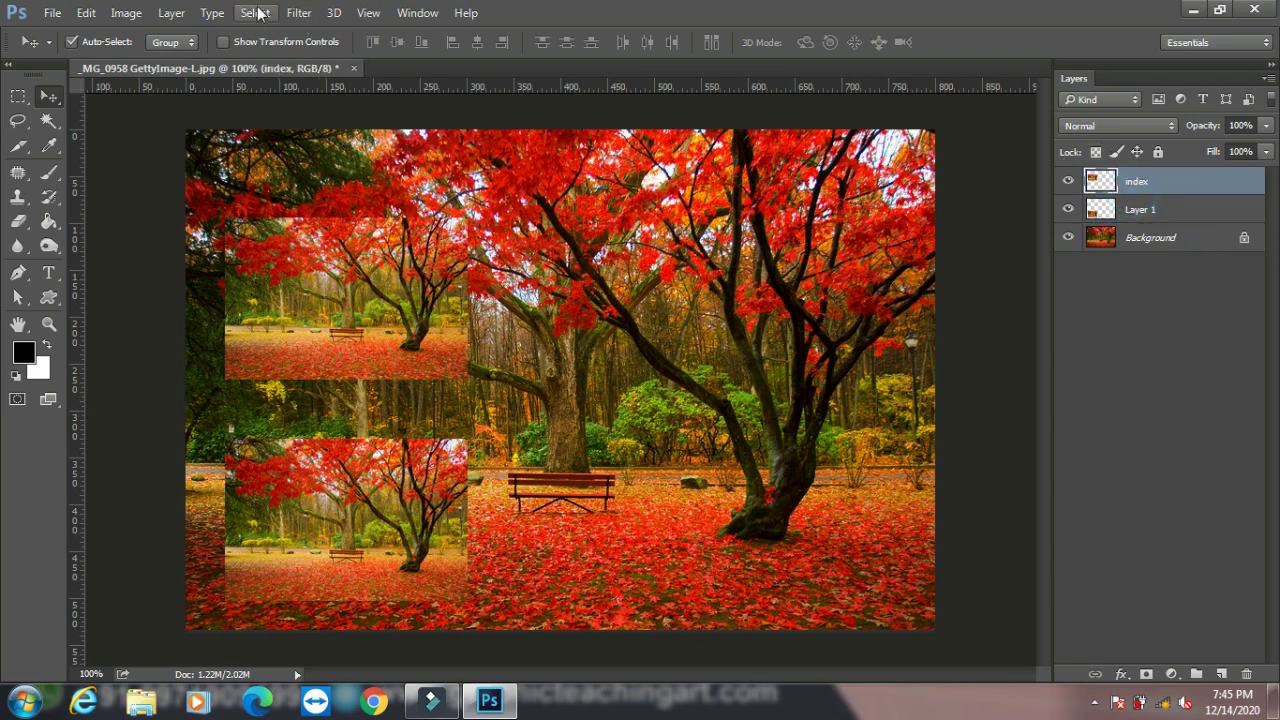
{"action": "left_click", "coordinate": [178, 13]}
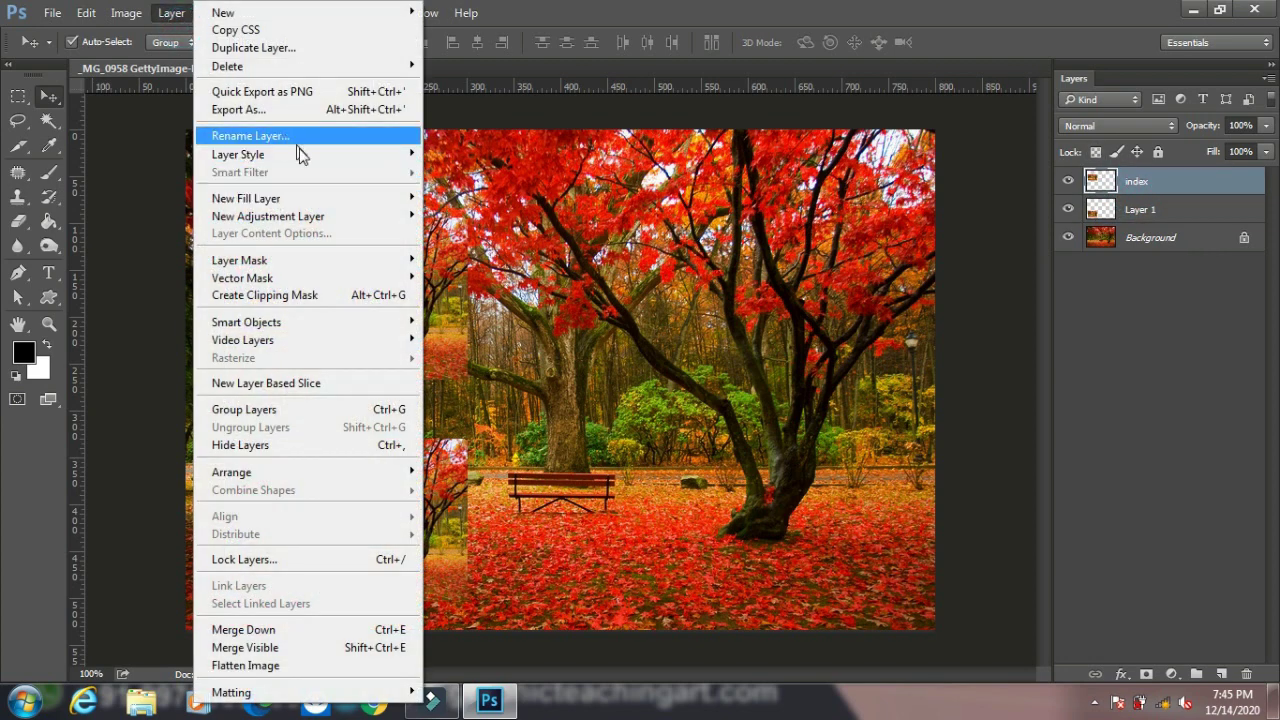
{"action": "mouse_move", "coordinate": [238, 154]}
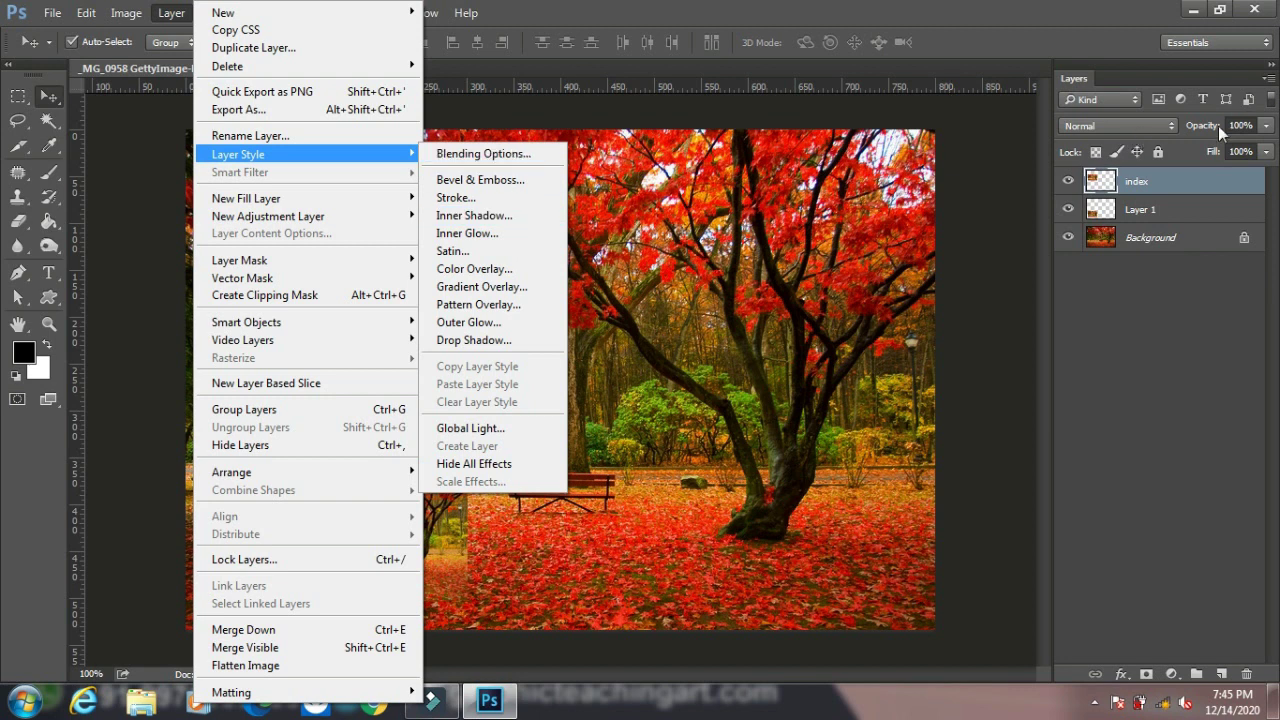
{"action": "left_click", "coordinate": [800, 282]}
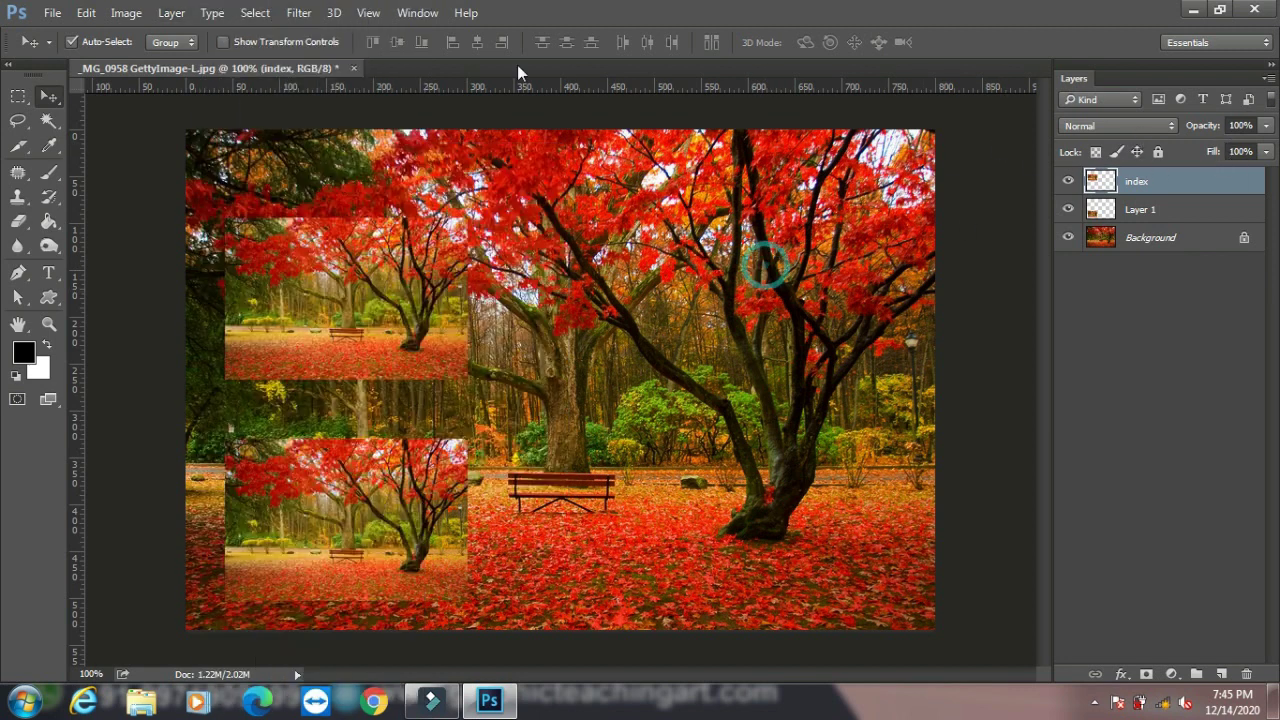
{"action": "left_click", "coordinate": [1170, 208], "text": "ctrl"}
Step: Delete the index and Layer 1 layers, then marquee a rectangle left of the tree trunk on a new layer
{"action": "left_click", "coordinate": [1246, 674]}
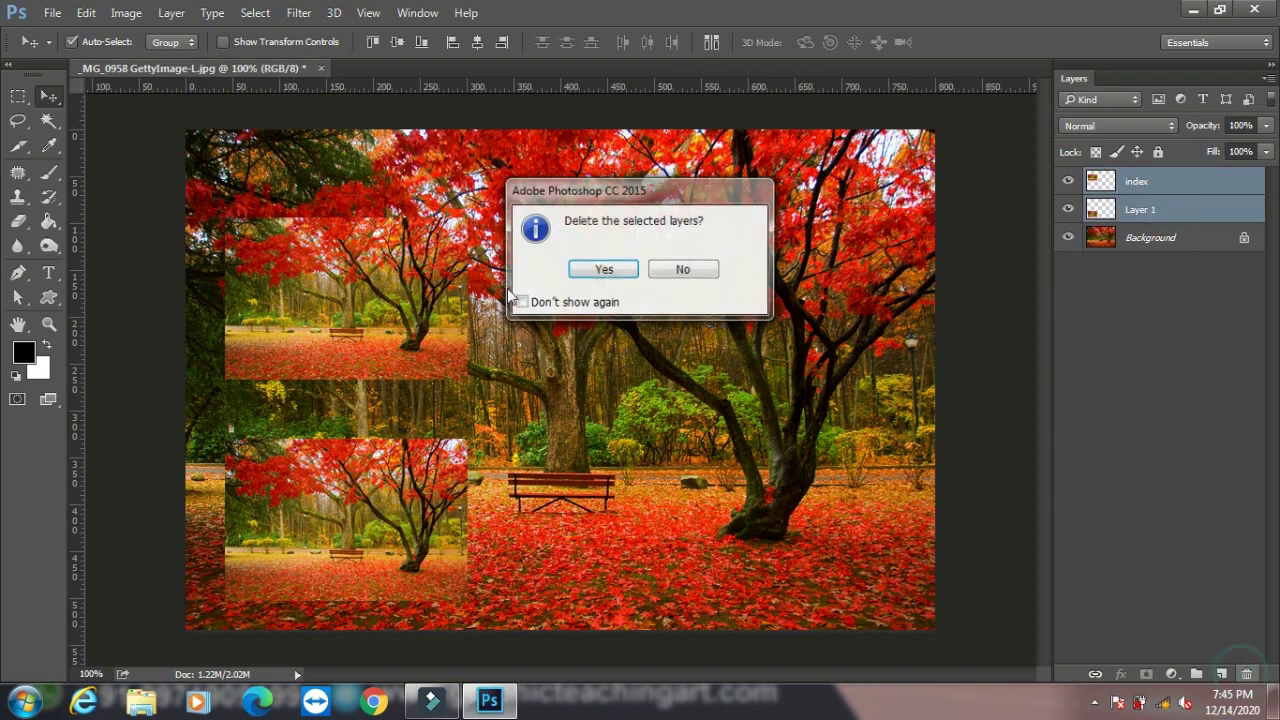
{"action": "left_click", "coordinate": [600, 268]}
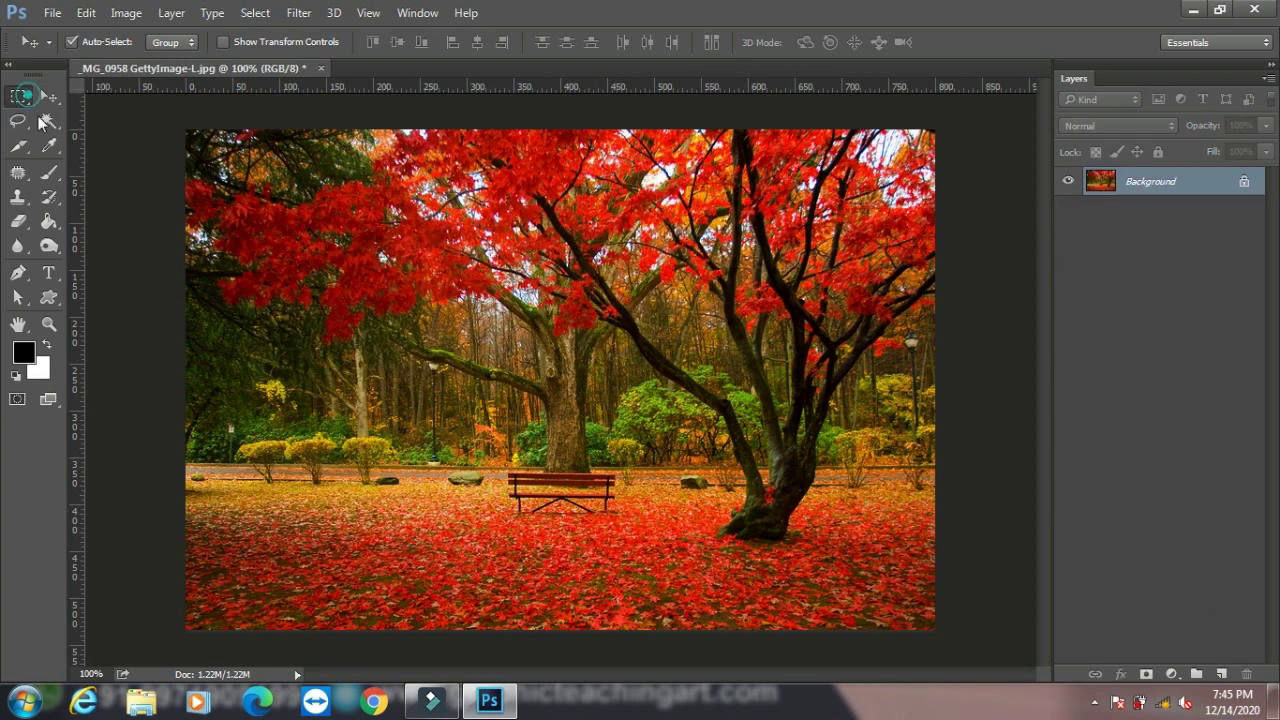
{"action": "left_click", "coordinate": [18, 95]}
{"action": "left_click_drag", "start_coordinate": [270, 252], "coordinate": [472, 434]}
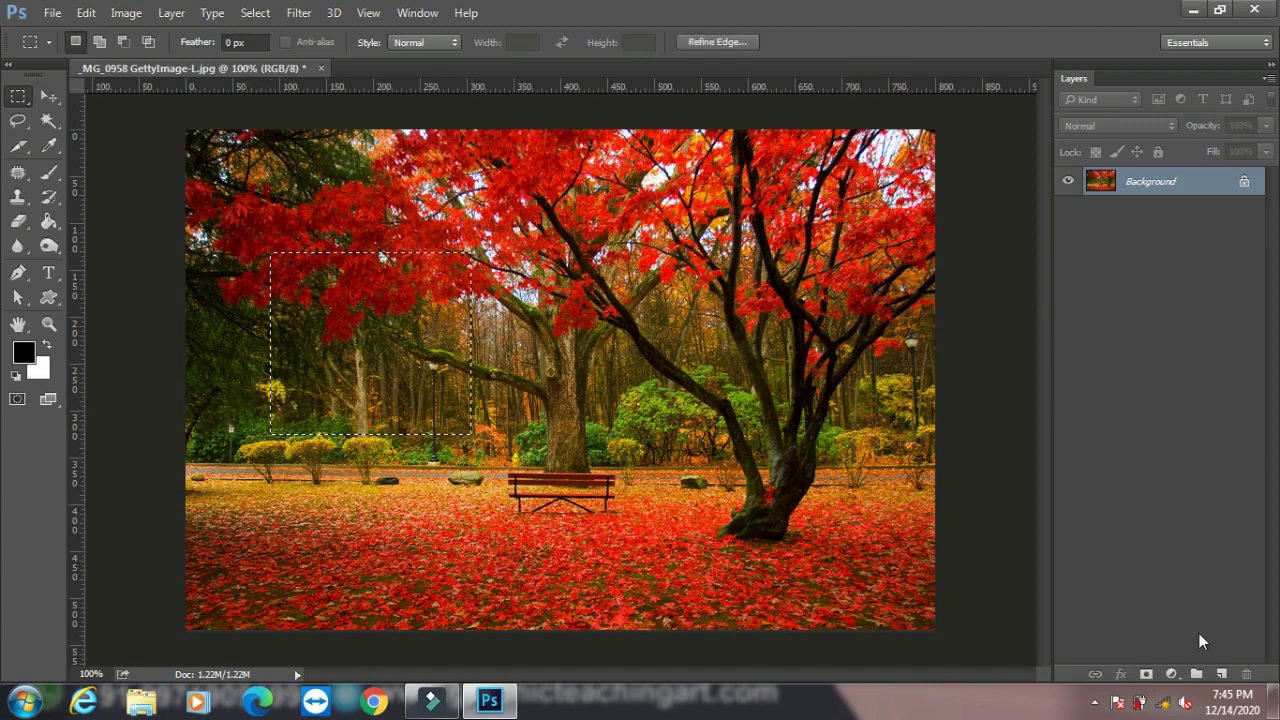
{"action": "left_click", "coordinate": [1221, 674]}
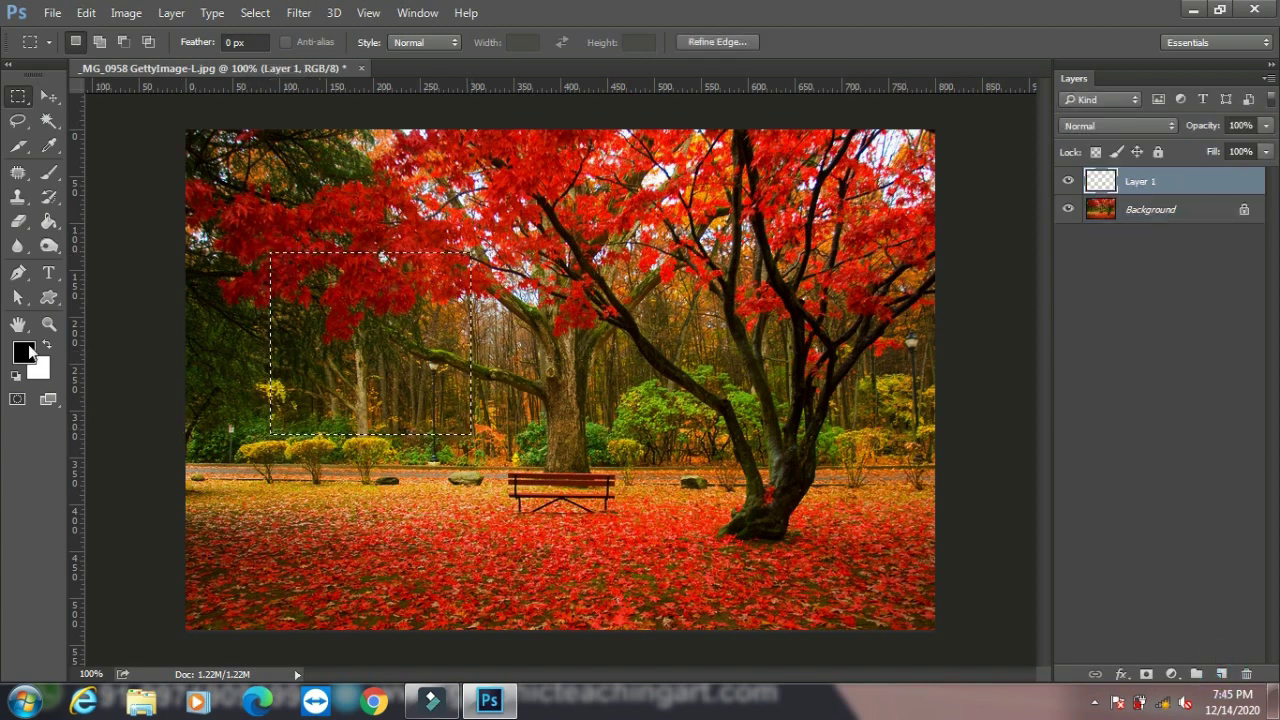
Step: Fill the rectangular selection with bright green and deselect it
{"action": "left_click", "coordinate": [24, 352]}
{"action": "left_click", "coordinate": [1035, 305]}
{"action": "left_click", "coordinate": [986, 189]}
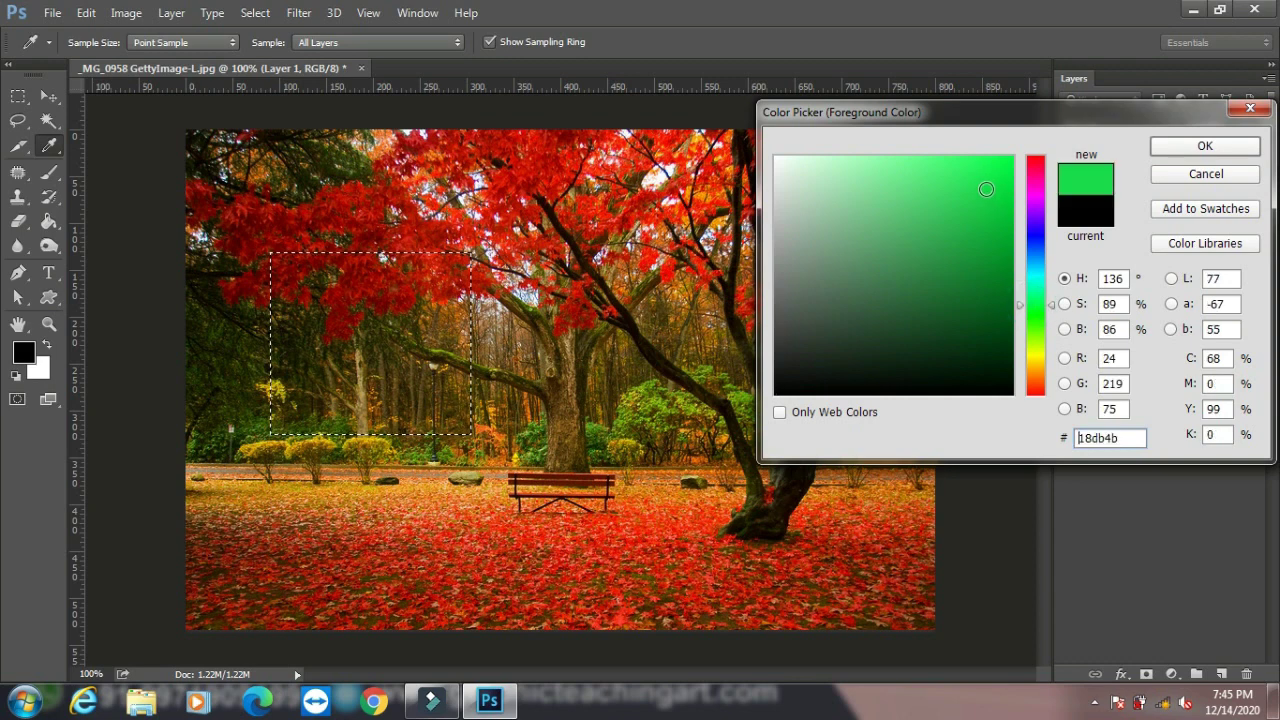
{"action": "left_click", "coordinate": [1205, 146]}
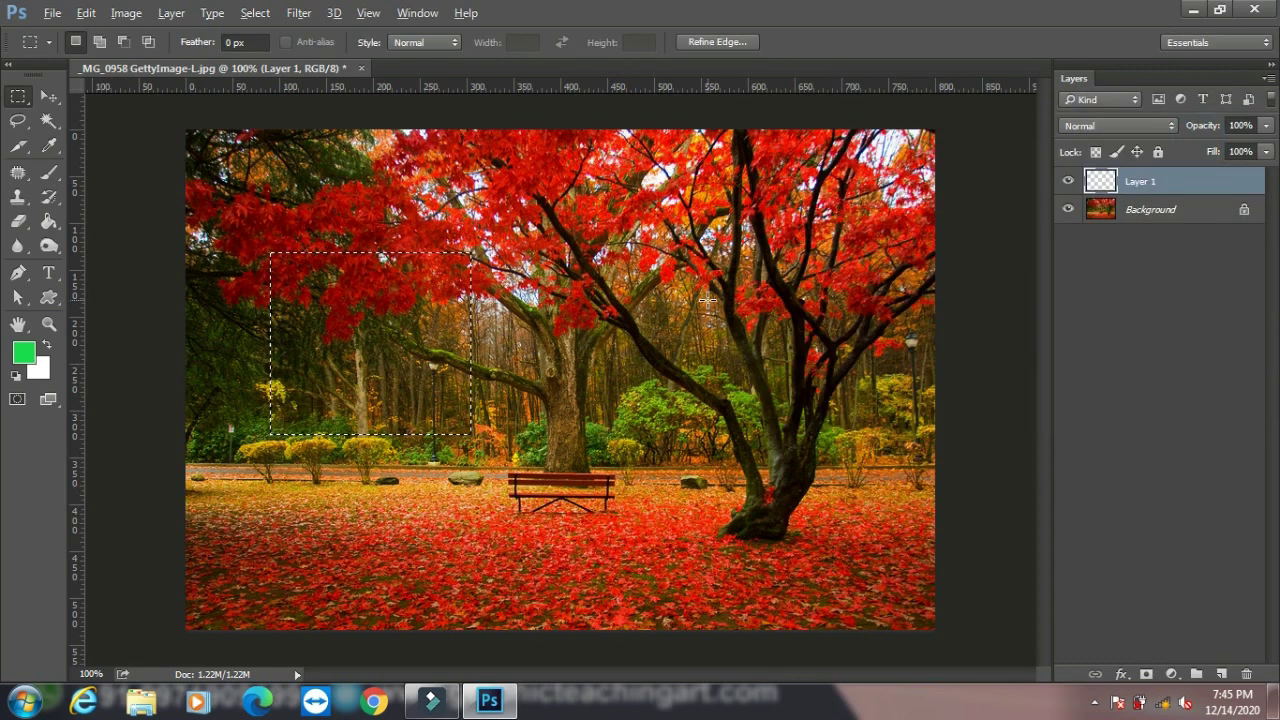
{"action": "key", "text": "alt+BackSpace"}
{"action": "key", "text": "ctrl+d"}
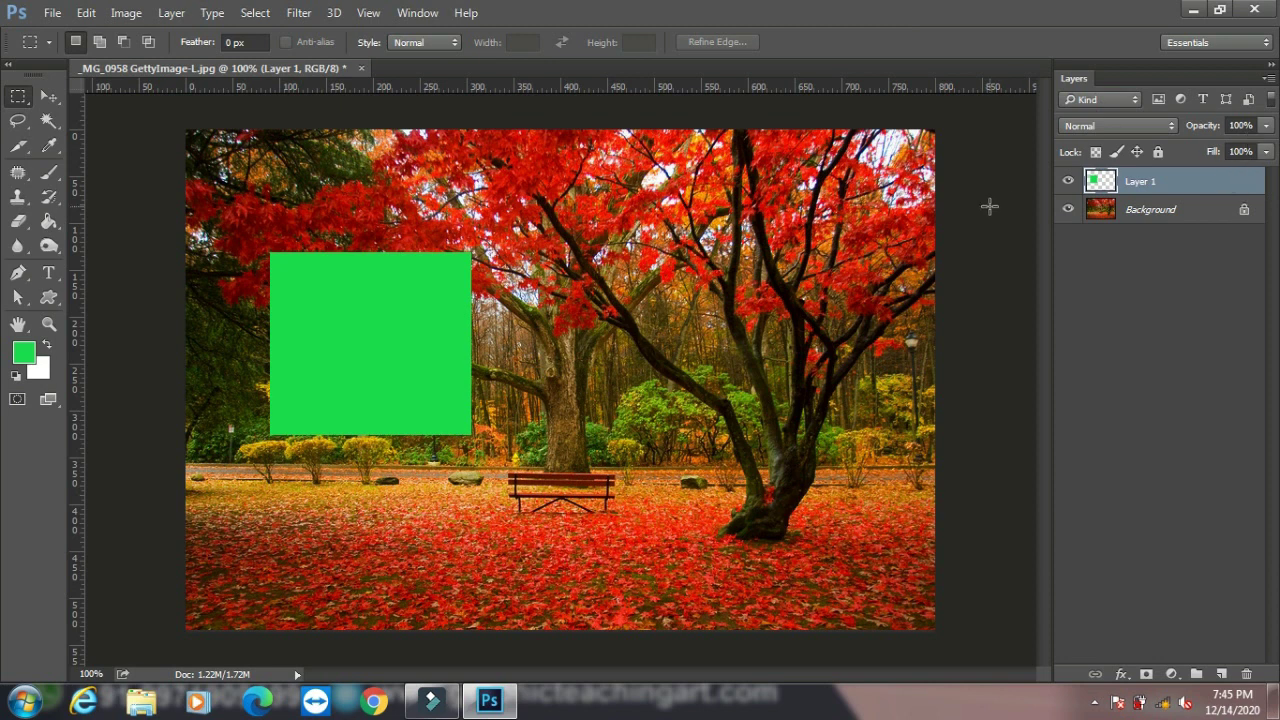
Step: Duplicate the green layer as Layer 1 copy at 50% opacity and hide it
{"action": "key", "text": "ctrl+j"}
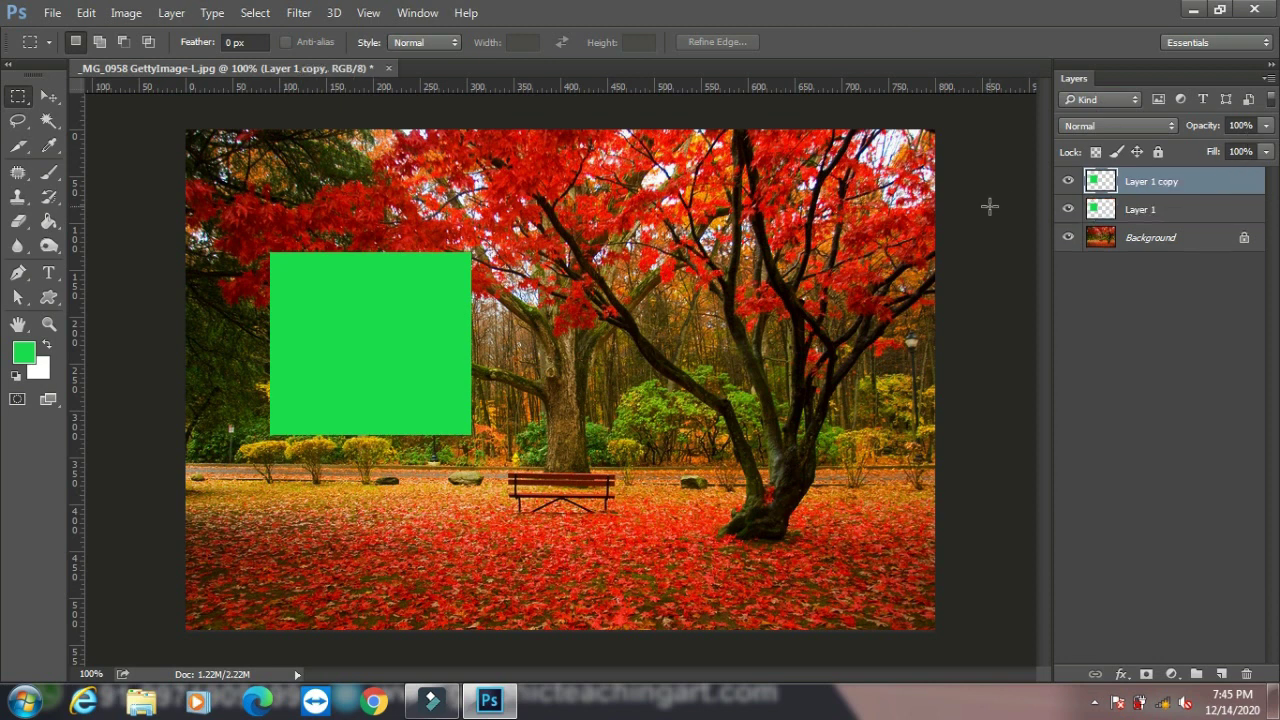
{"action": "left_click", "coordinate": [1240, 124]}
{"action": "type", "text": "50"}
{"action": "key", "text": "Return"}
{"action": "left_click", "coordinate": [1068, 181]}
Step: Set the original Layer 1's fill to 50%
{"action": "left_click", "coordinate": [1150, 209]}
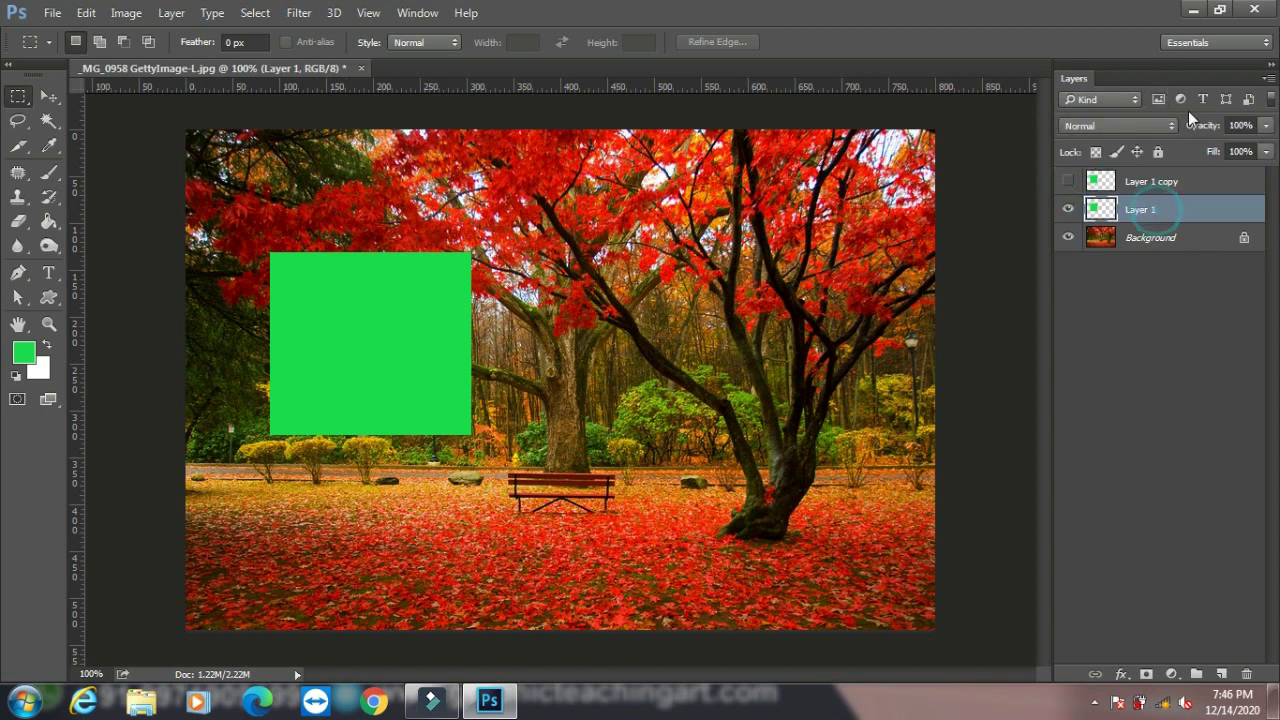
{"action": "left_click", "coordinate": [1254, 152]}
{"action": "type", "text": "50"}
{"action": "key", "text": "Return"}
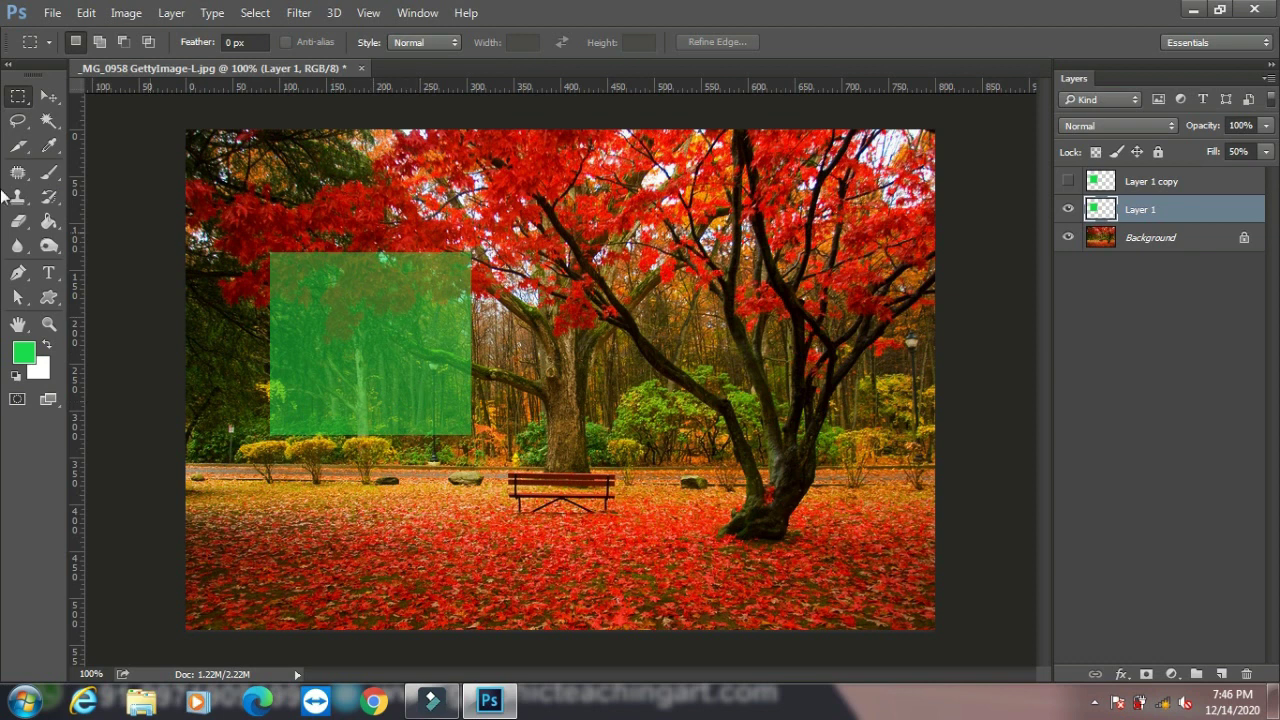
Step: Compare the green layers by toggling visibility, then move Layer 1 copy down below the original
{"action": "left_click", "coordinate": [48, 96]}
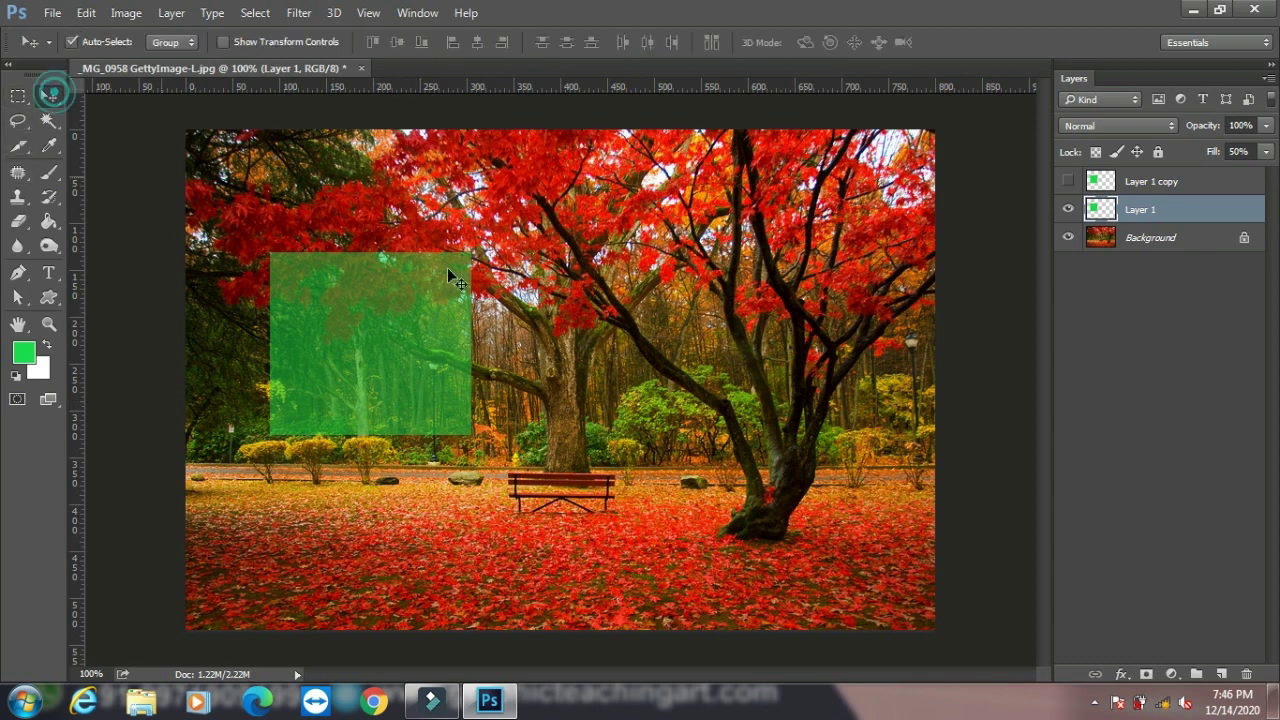
{"action": "left_click", "coordinate": [1068, 209]}
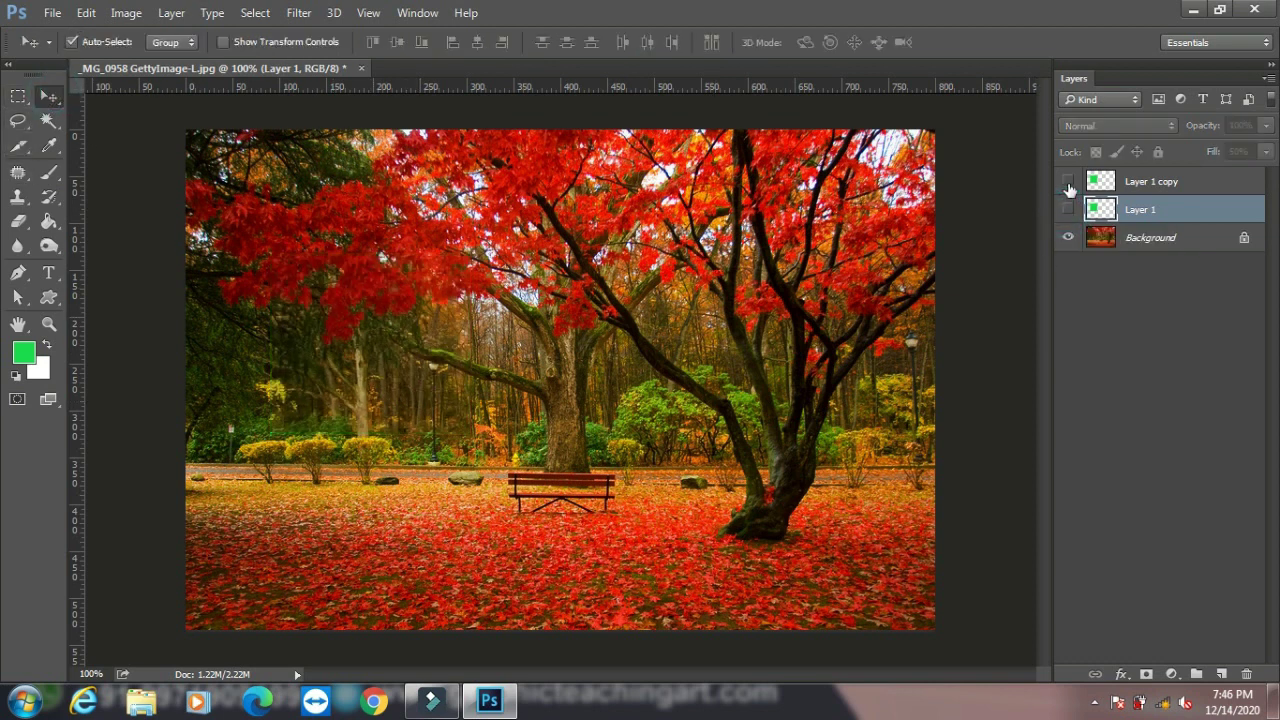
{"action": "left_click", "coordinate": [1067, 185]}
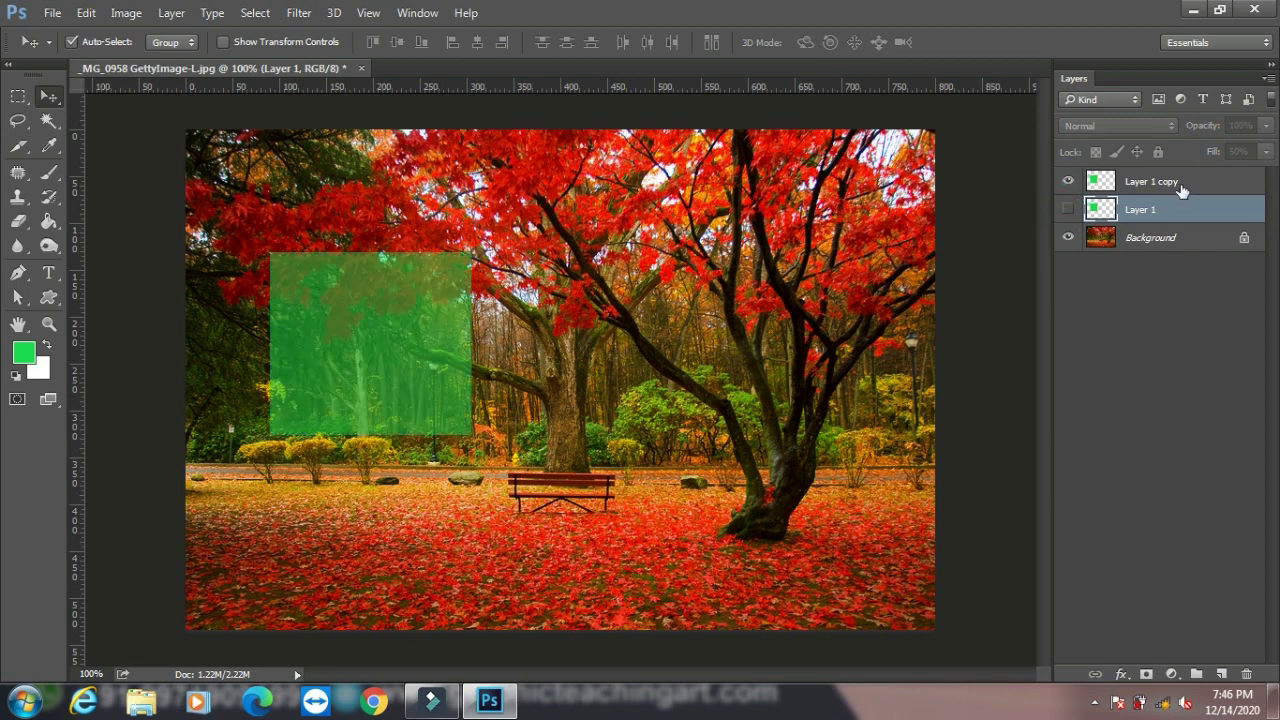
{"action": "left_click", "coordinate": [1184, 192]}
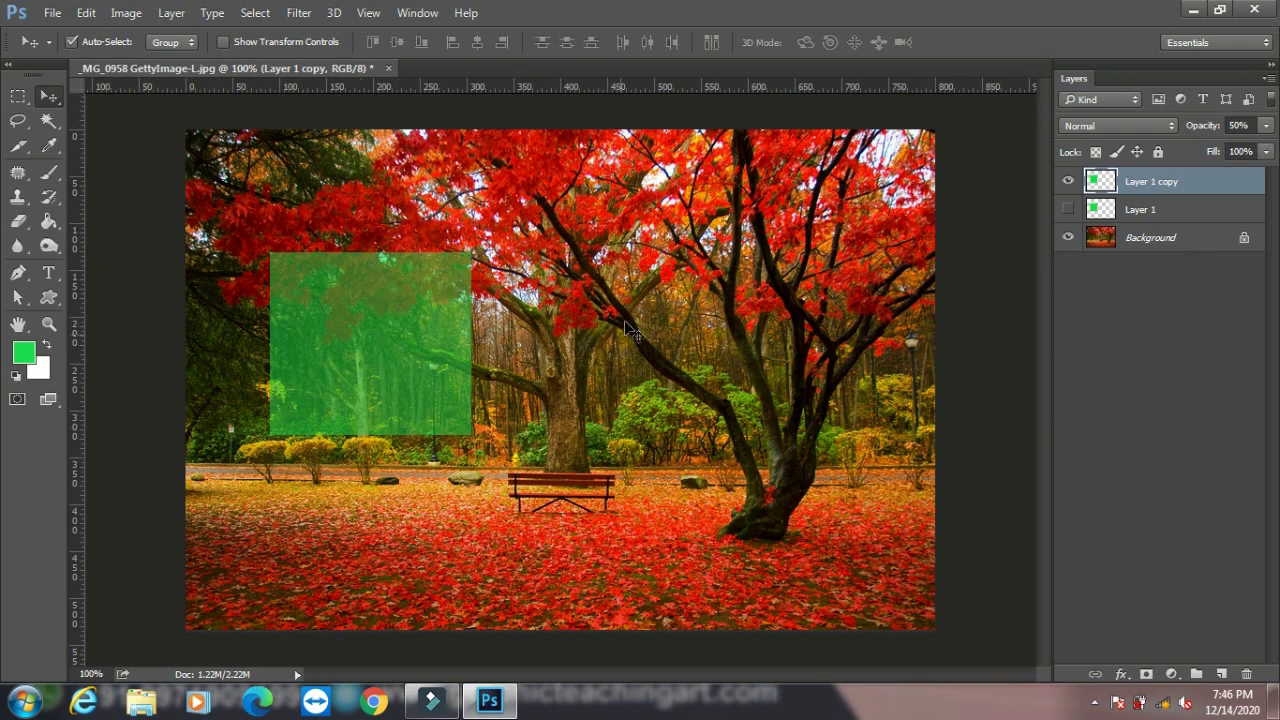
{"action": "left_click", "coordinate": [1068, 209]}
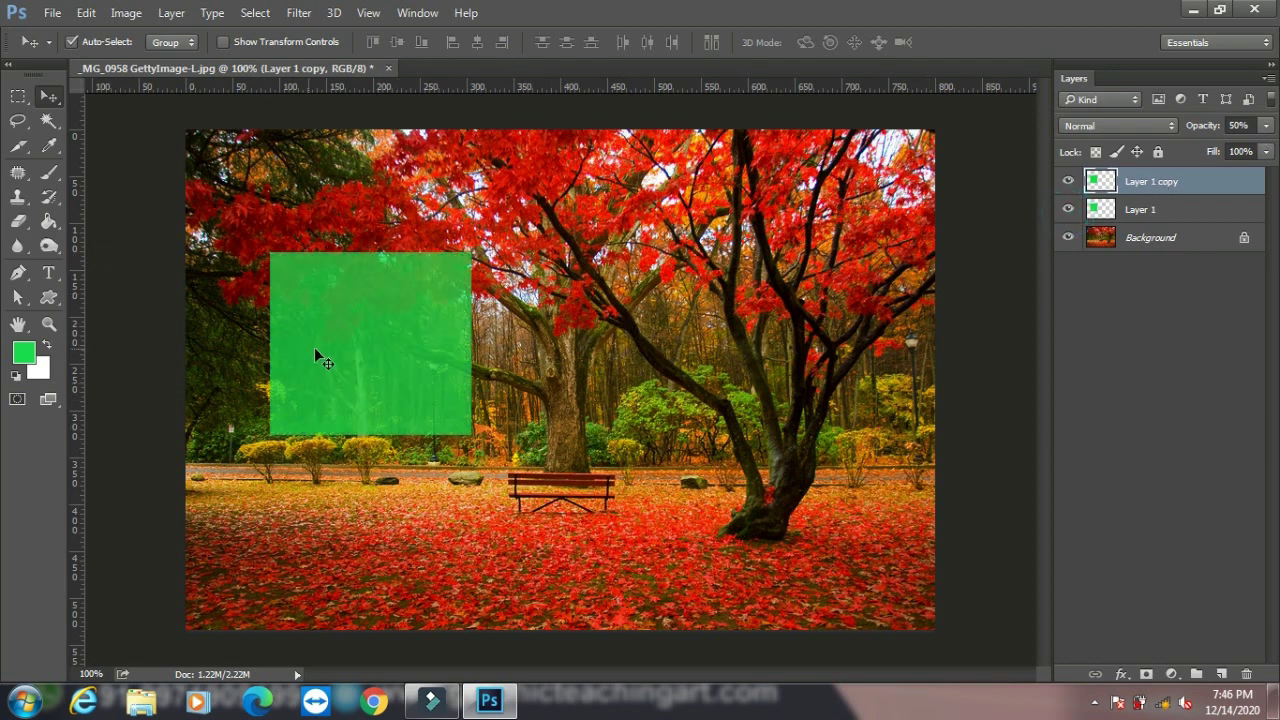
{"action": "left_click_drag", "start_coordinate": [315, 349], "coordinate": [378, 546]}
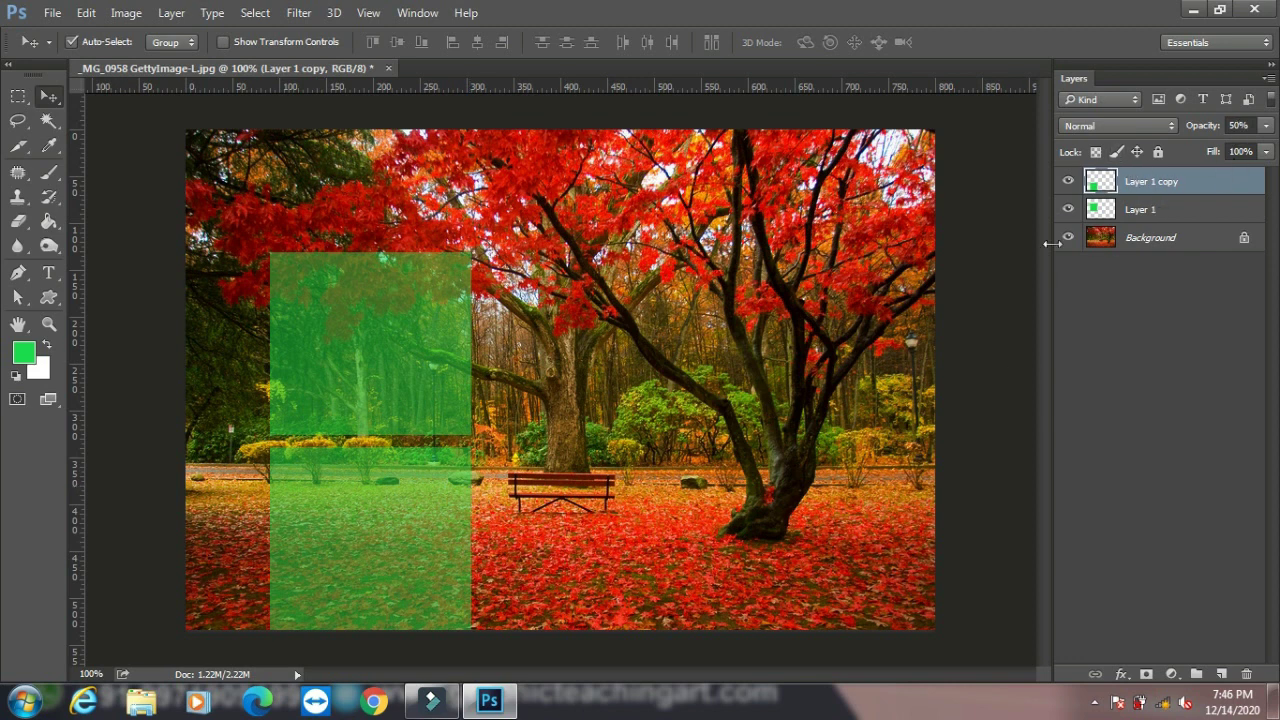
Step: Replace both green square layers with a new layer filled entirely green
{"action": "left_click", "coordinate": [1160, 209], "text": "shift"}
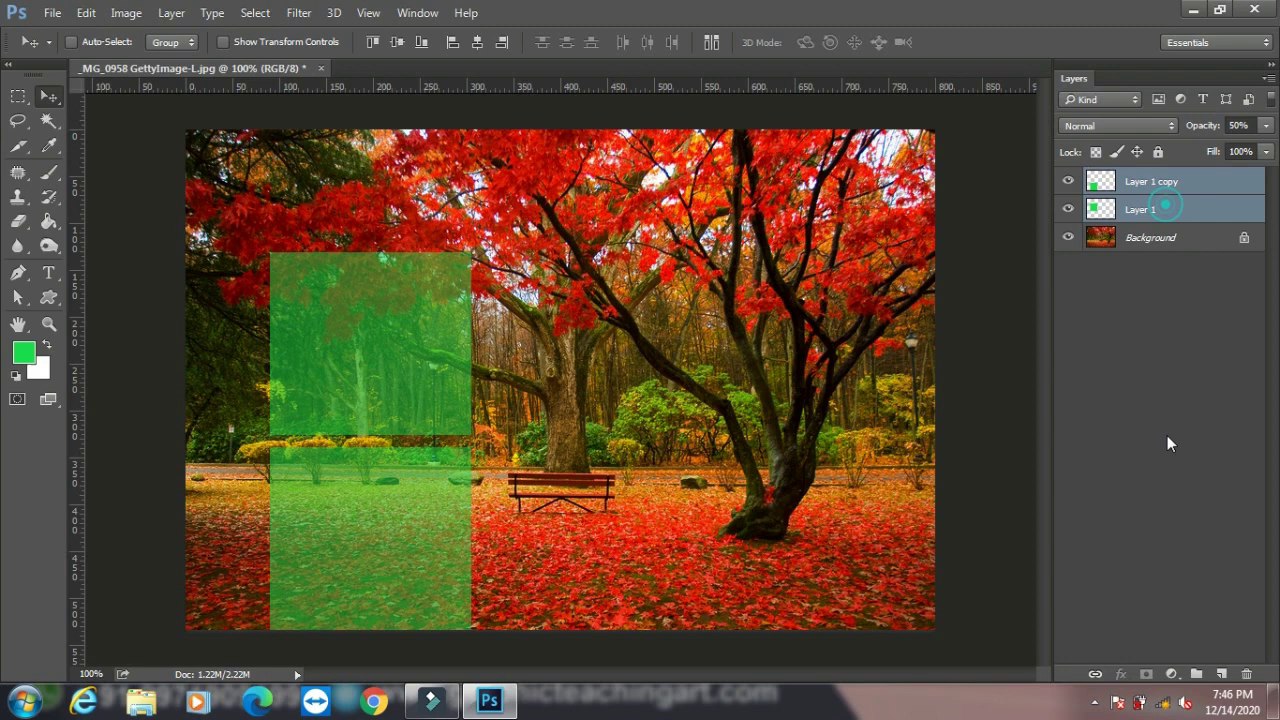
{"action": "left_click", "coordinate": [1246, 676]}
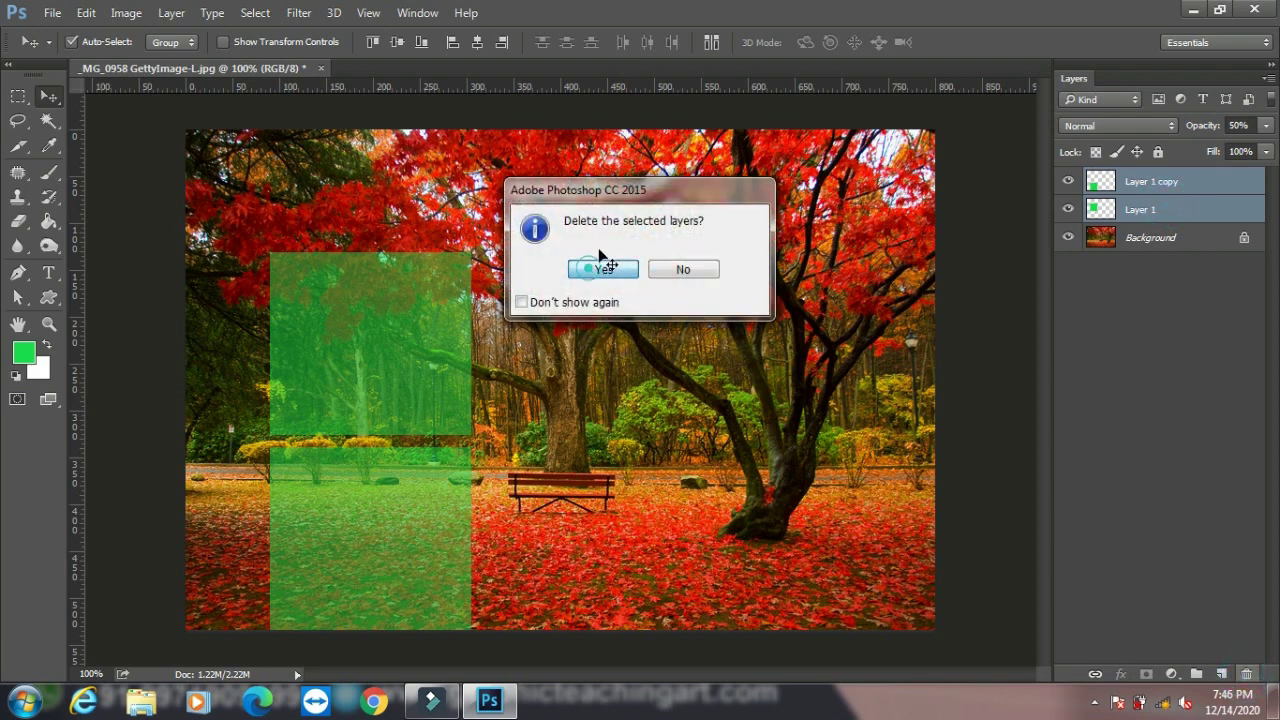
{"action": "left_click", "coordinate": [606, 264]}
{"action": "left_click", "coordinate": [1221, 674]}
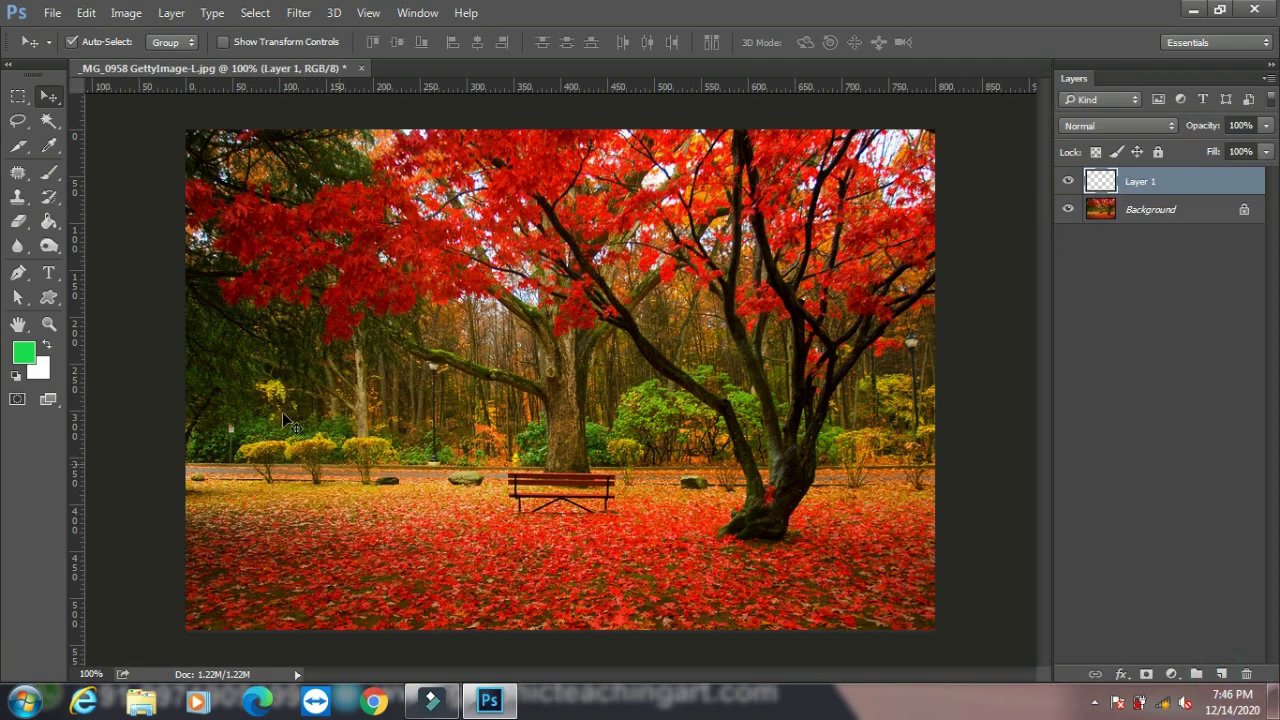
{"action": "key", "text": "alt+BackSpace"}
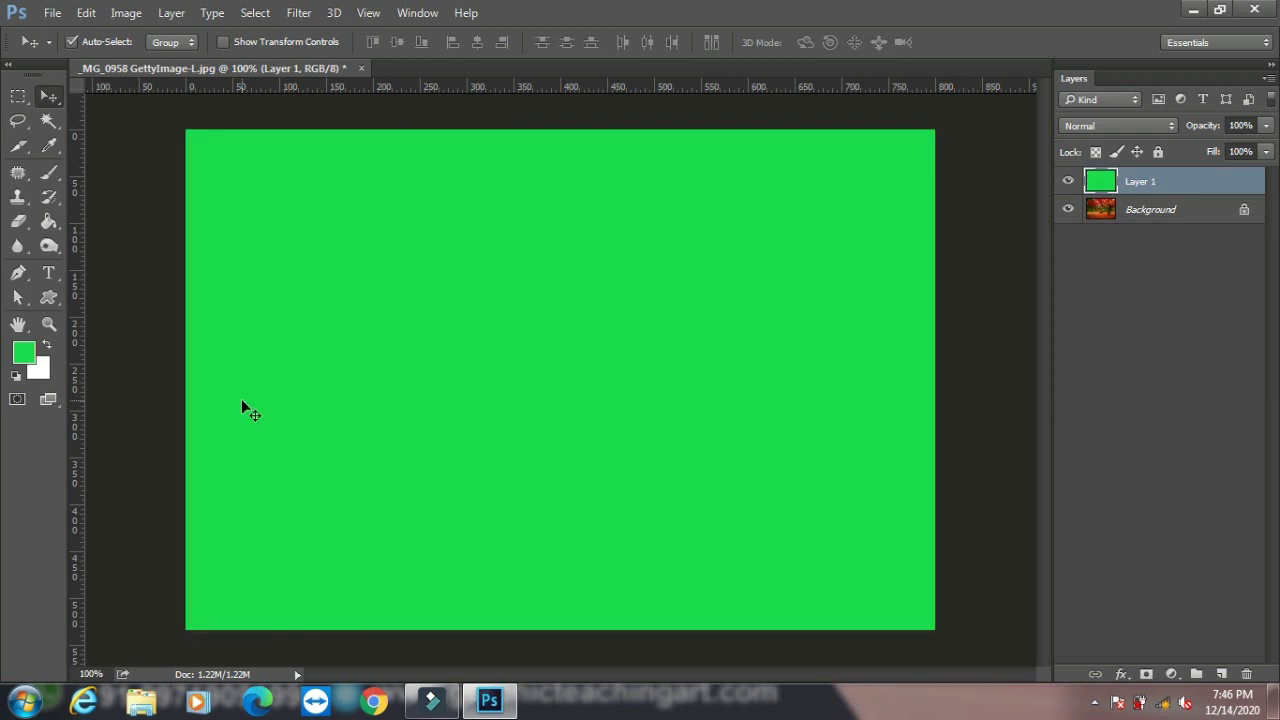
Step: Fill a square in the upper middle of the canvas with white on new Layer 2
{"action": "left_click", "coordinate": [18, 96]}
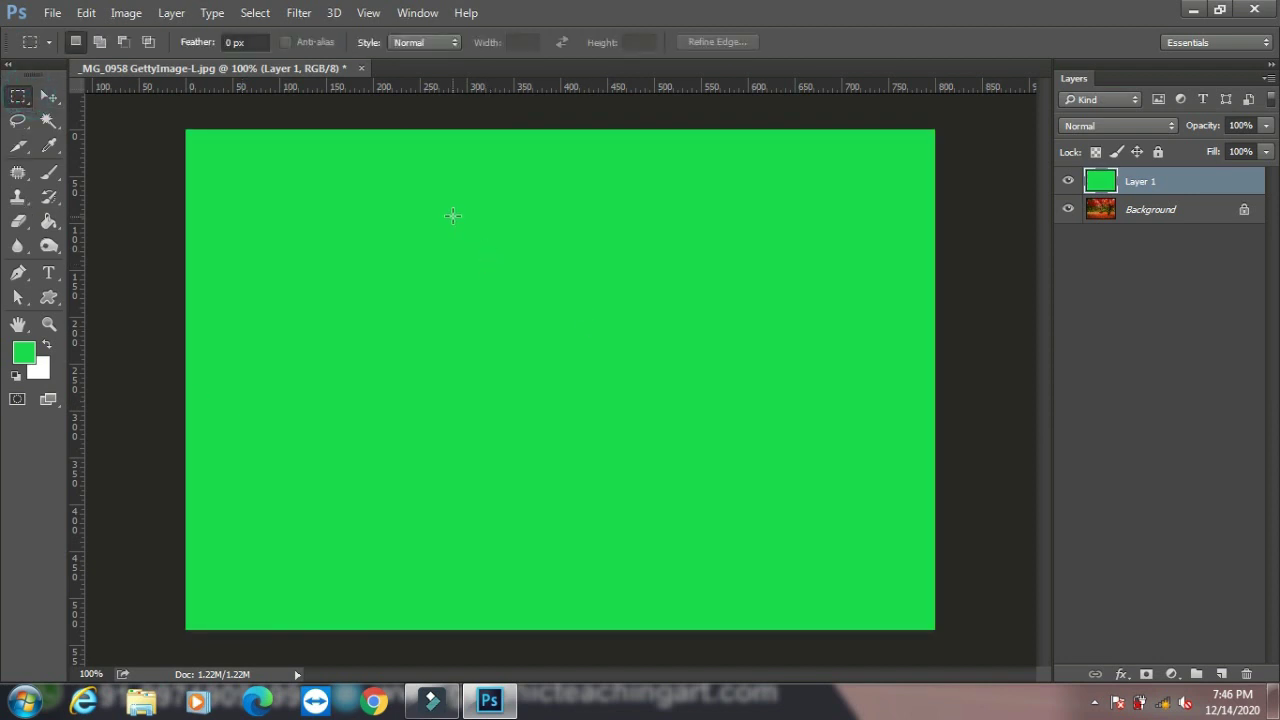
{"action": "left_click_drag", "start_coordinate": [453, 215], "coordinate": [658, 437]}
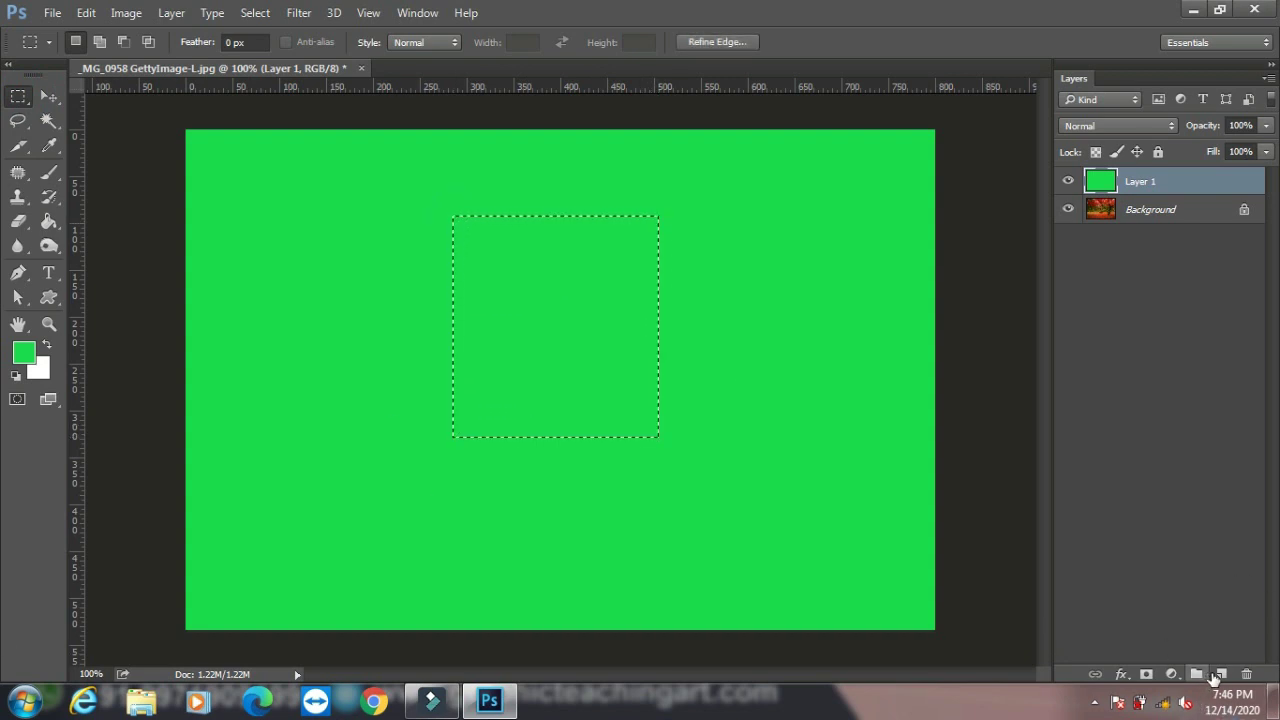
{"action": "left_click", "coordinate": [1219, 675]}
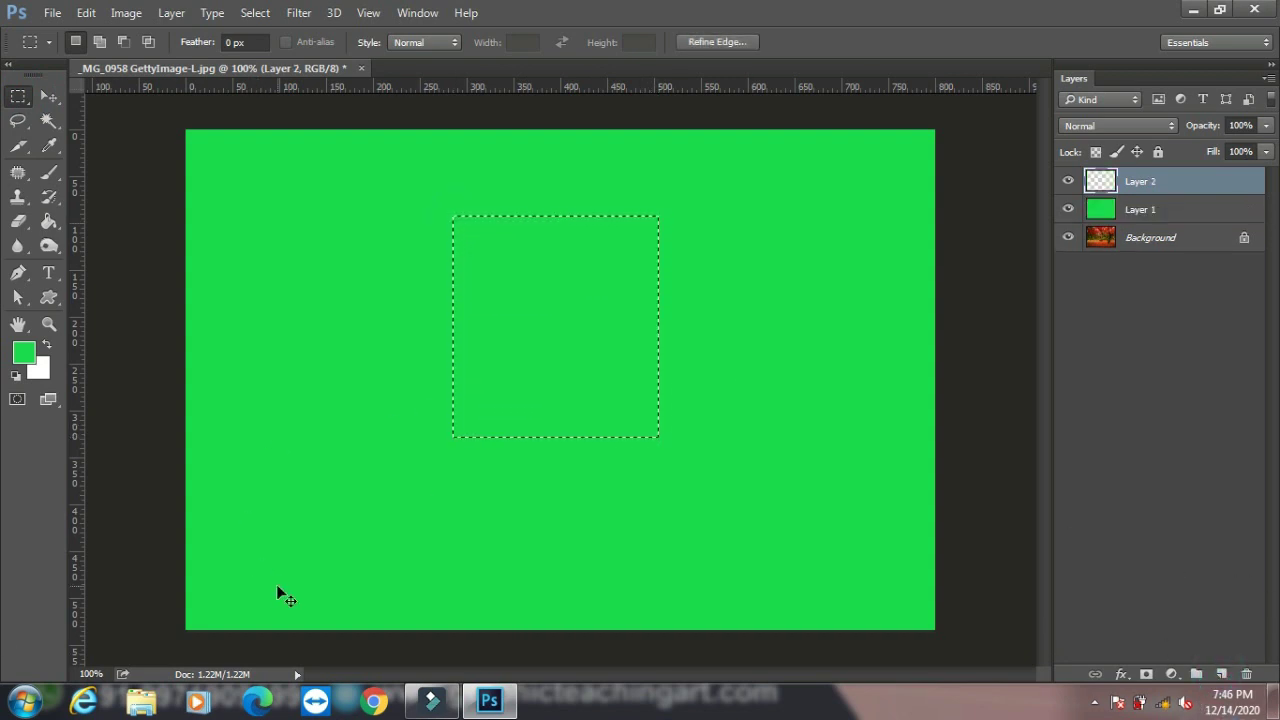
{"action": "key", "text": "ctrl+BackSpace"}
{"action": "key", "text": "ctrl+d"}
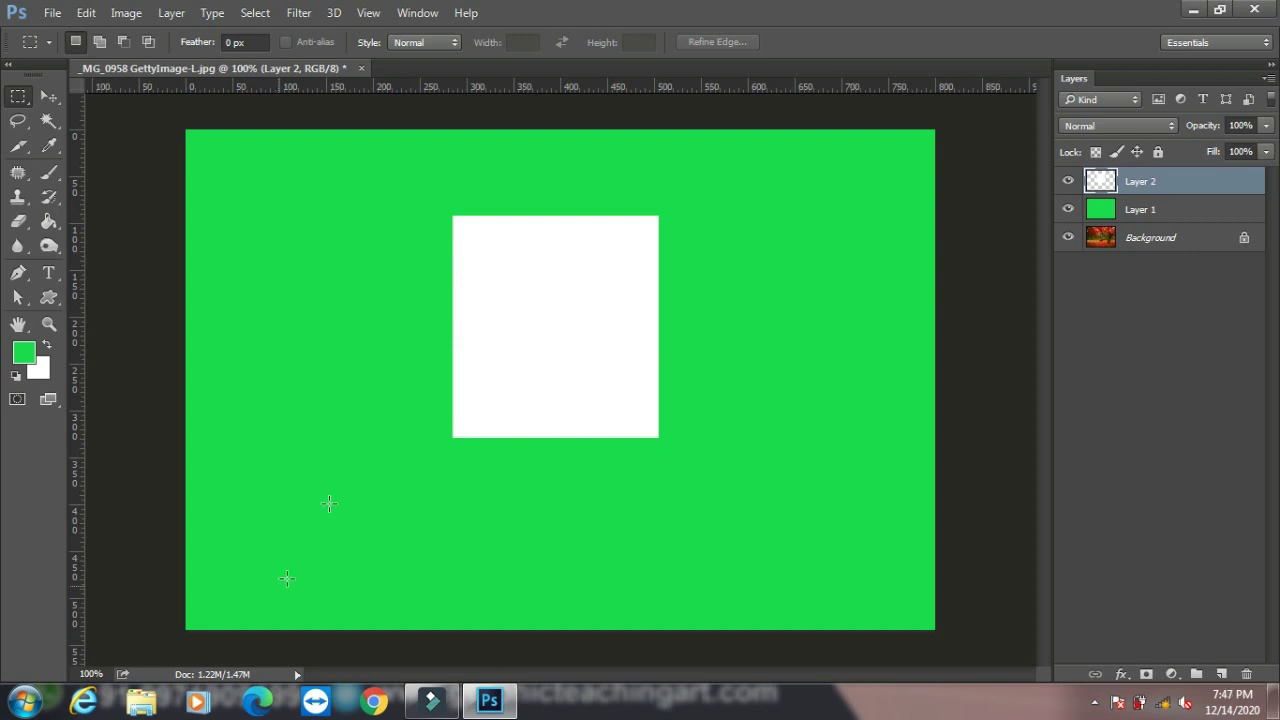
Step: Lower Layer 2's opacity to 0%
{"action": "left_click", "coordinate": [48, 96]}
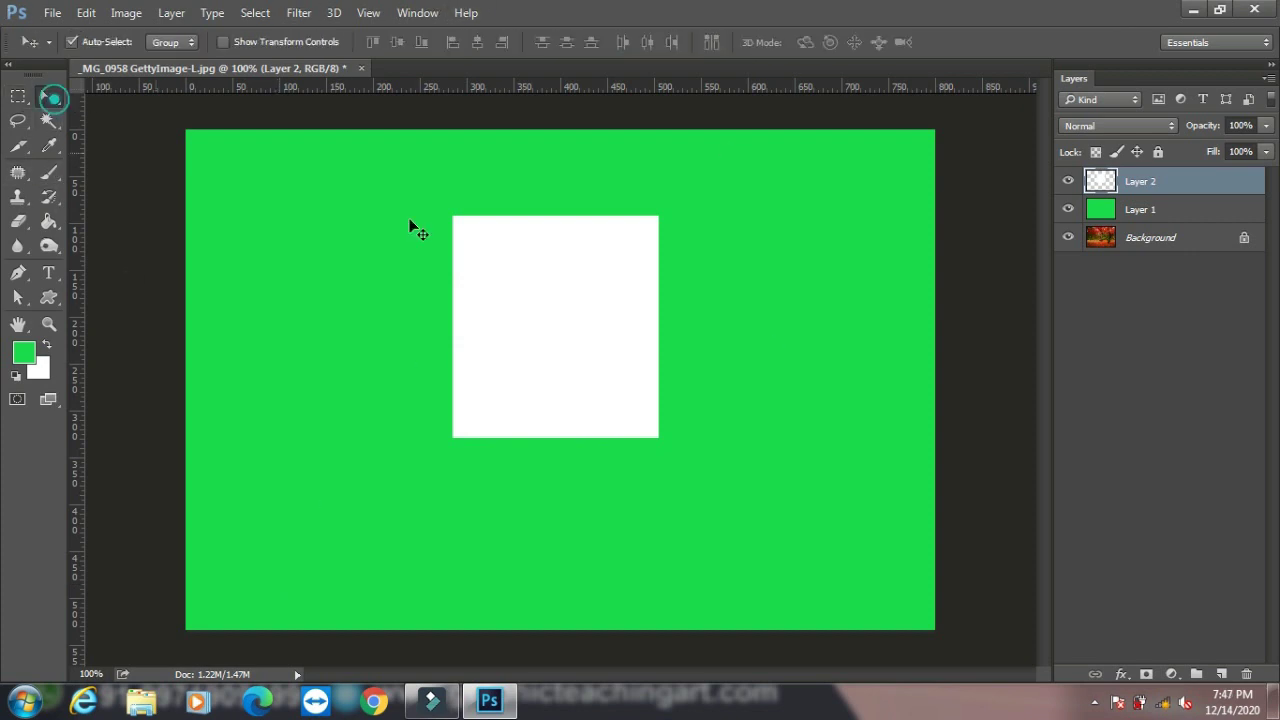
{"action": "left_click", "coordinate": [1266, 126]}
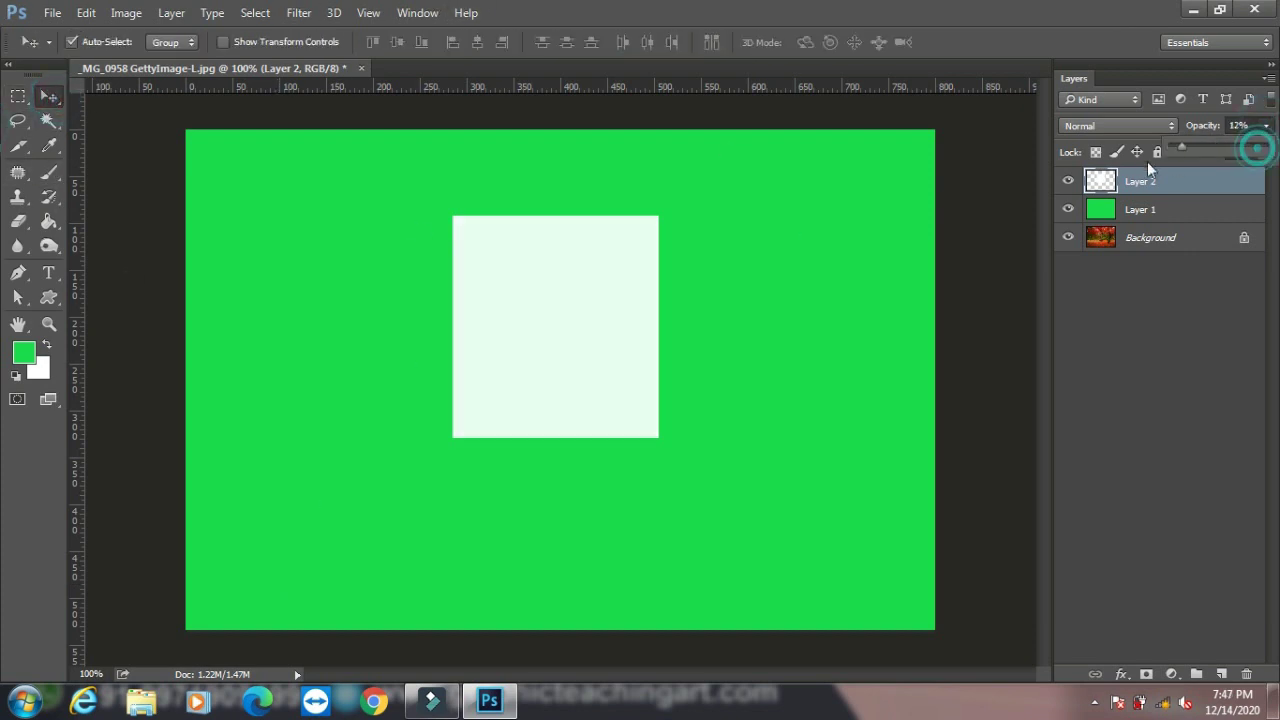
{"action": "left_click_drag", "start_coordinate": [1266, 146], "coordinate": [952, 362]}
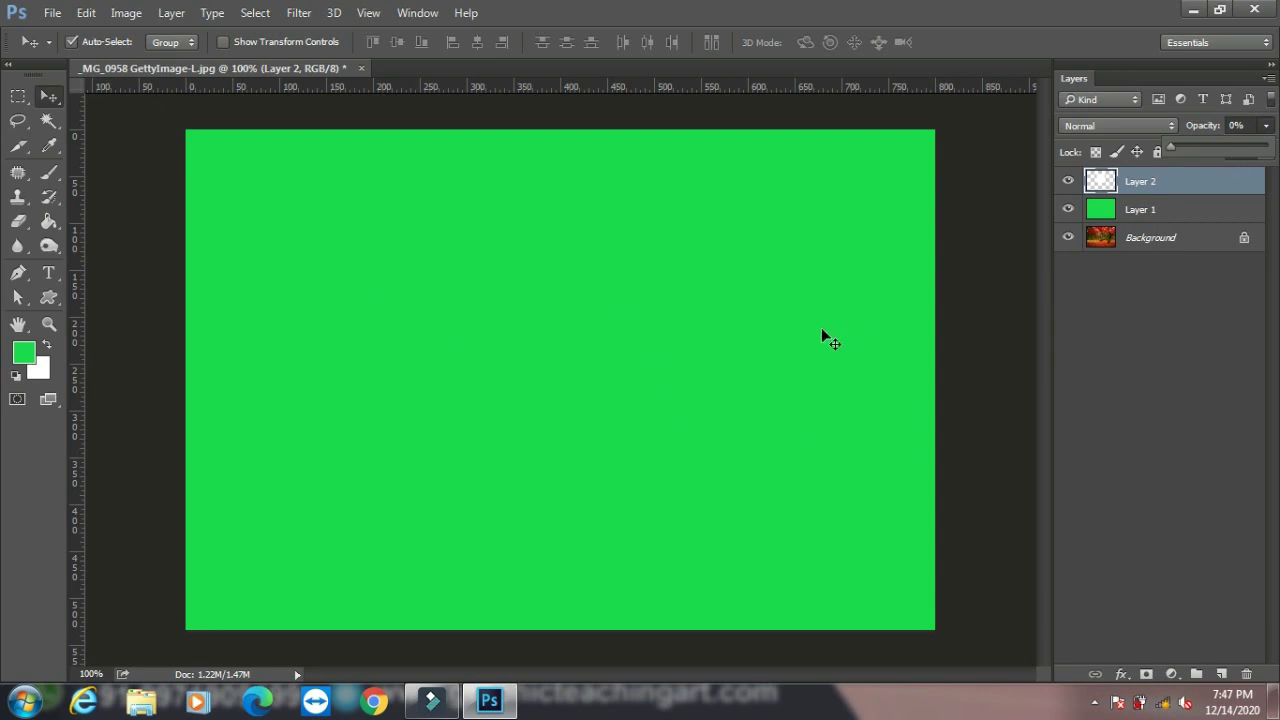
Step: Open the Blending Options for Layer 2 and move the Layer Style dialog off the canvas
{"action": "left_click", "coordinate": [171, 13]}
{"action": "mouse_move", "coordinate": [238, 154]}
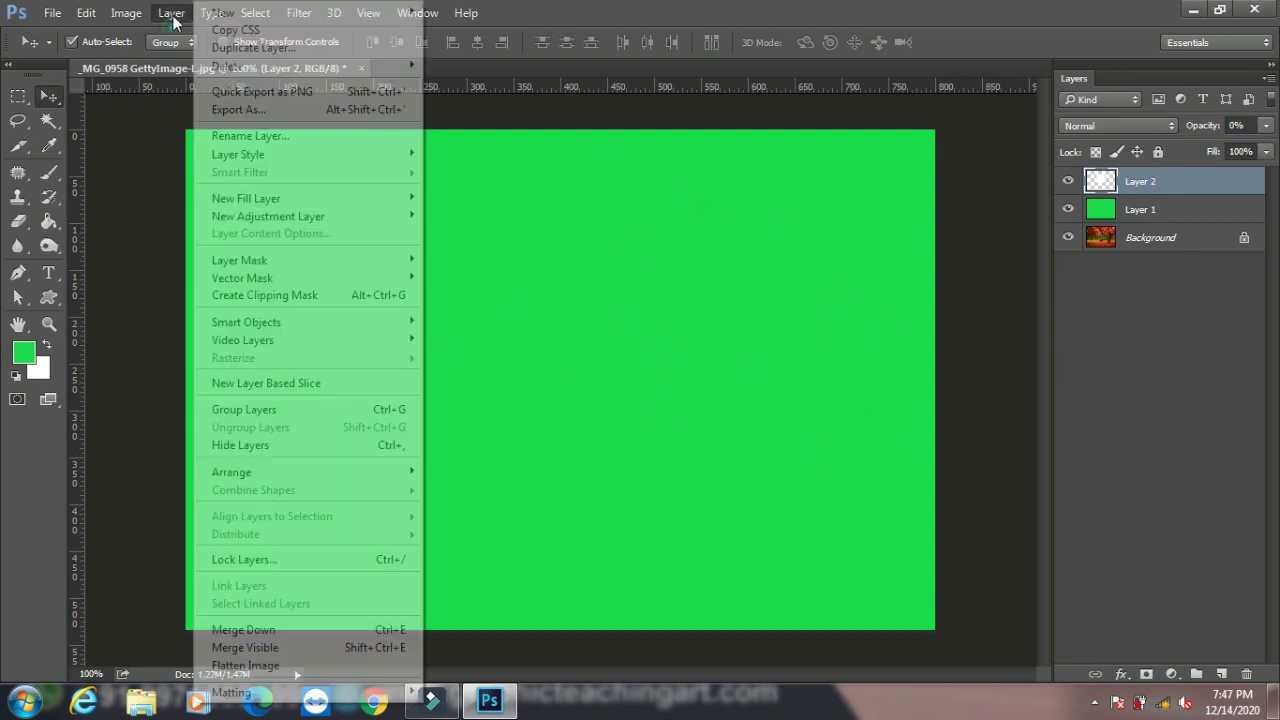
{"action": "left_click", "coordinate": [1175, 330]}
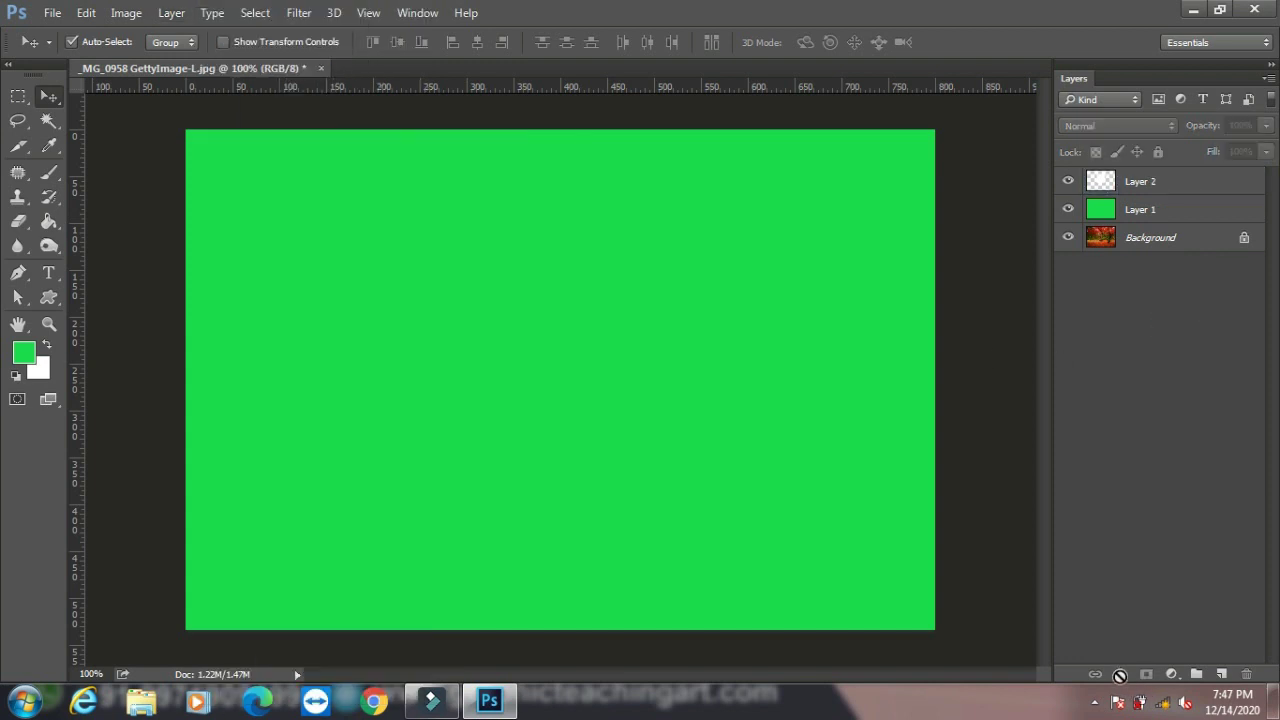
{"action": "left_click", "coordinate": [1145, 183]}
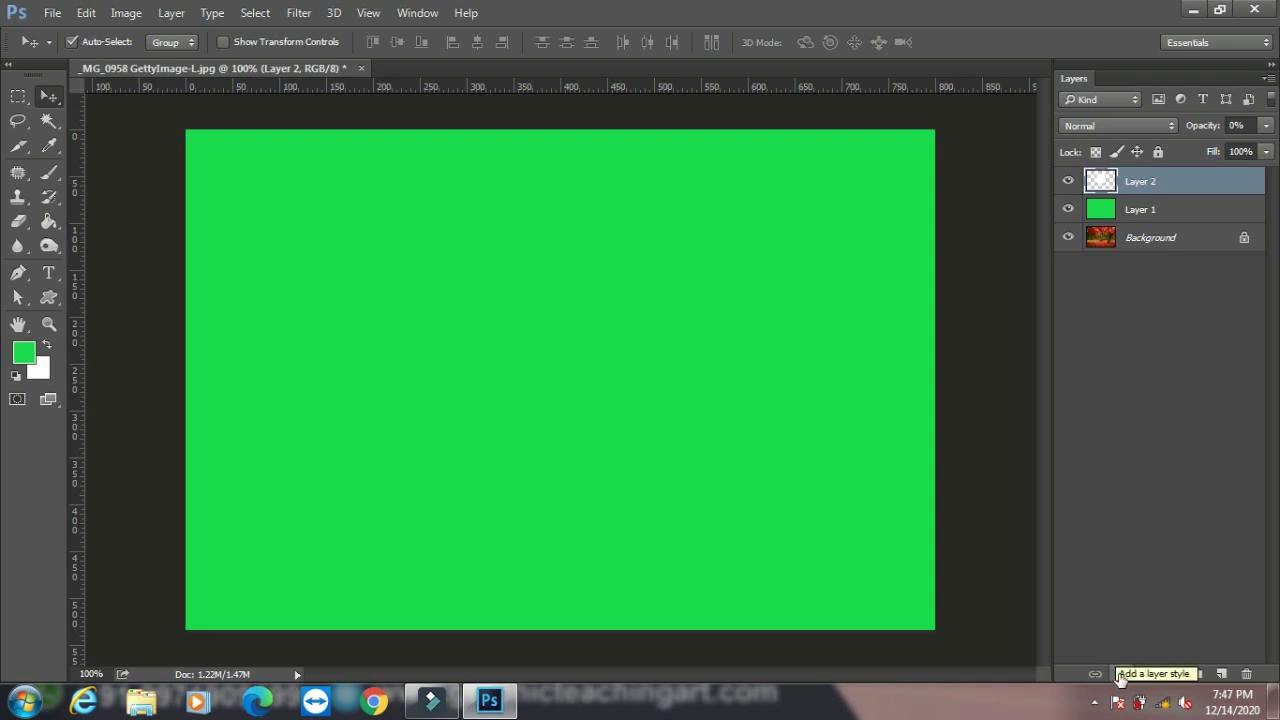
{"action": "left_click", "coordinate": [1121, 676]}
{"action": "left_click", "coordinate": [1131, 449]}
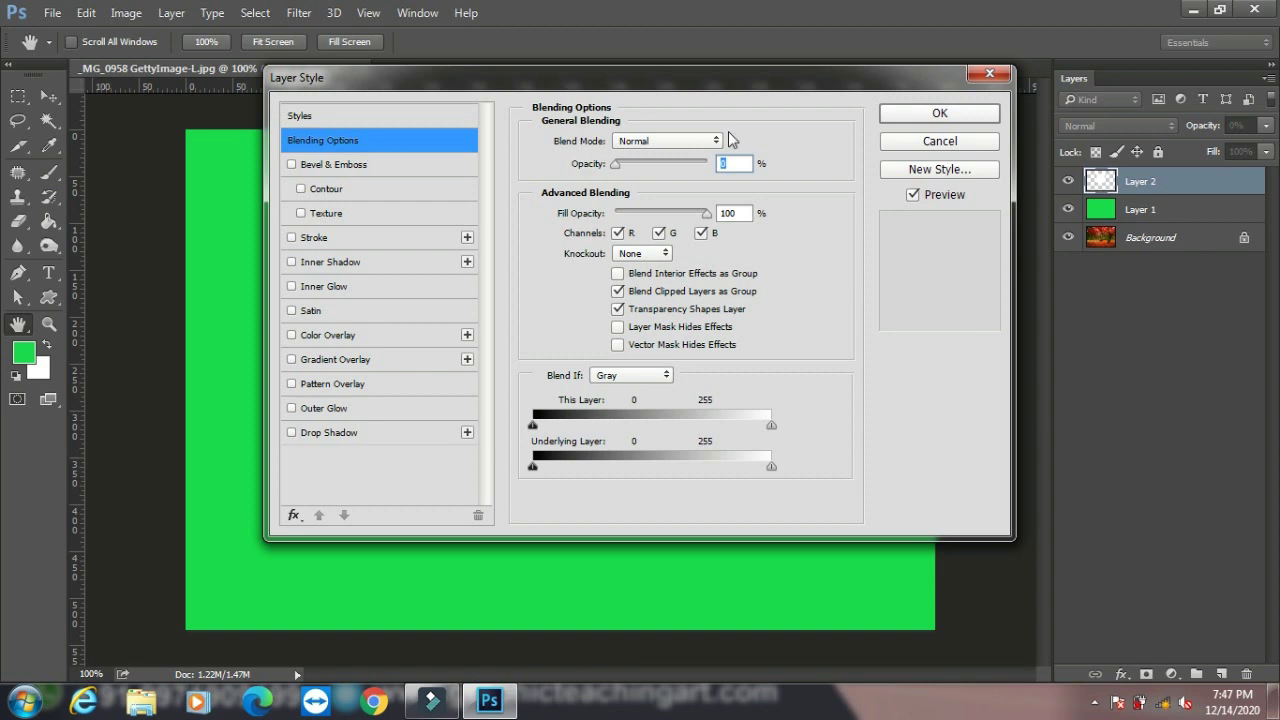
{"action": "mouse_move", "coordinate": [664, 93]}
{"action": "left_mouse_down"}
{"action": "mouse_move", "coordinate": [693, 222]}
{"action": "mouse_move", "coordinate": [980, 328]}
{"action": "mouse_move", "coordinate": [1052, 221]}
{"action": "left_mouse_up"}
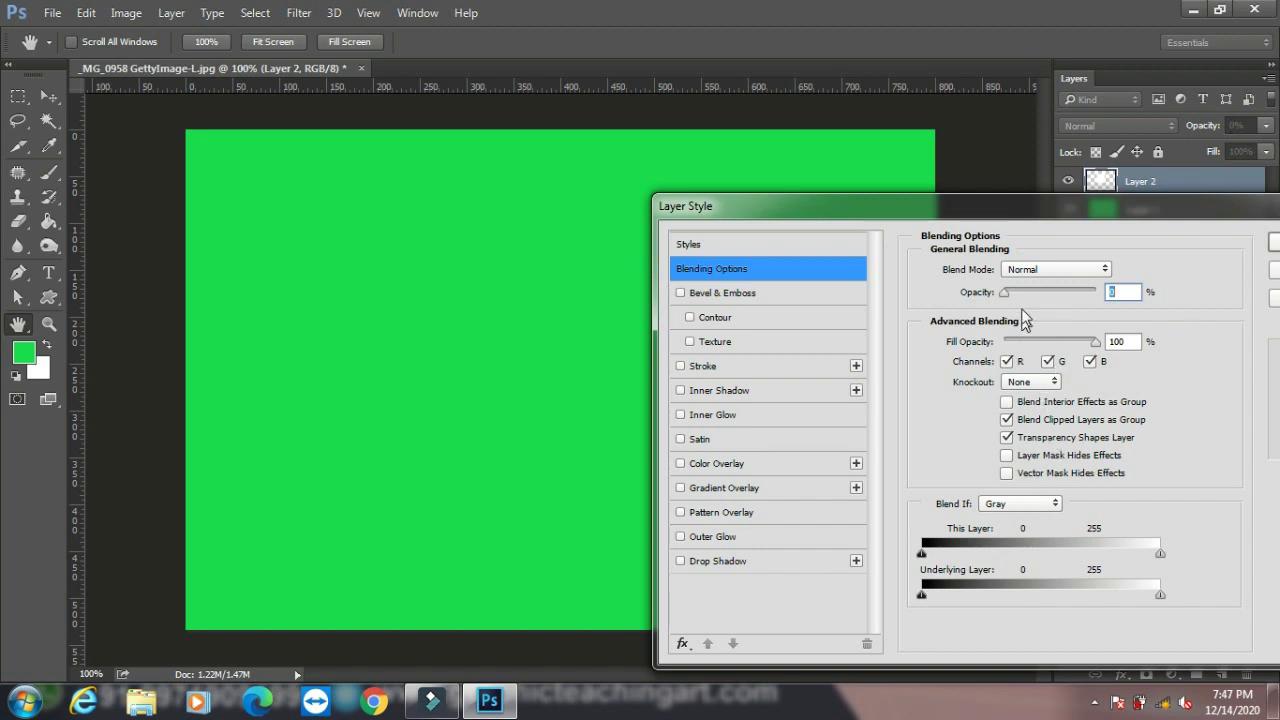
Step: Try Bevel & Emboss and the knockout list, leaving them unchanged, and turn on Drop Shadow
{"action": "left_click", "coordinate": [732, 294]}
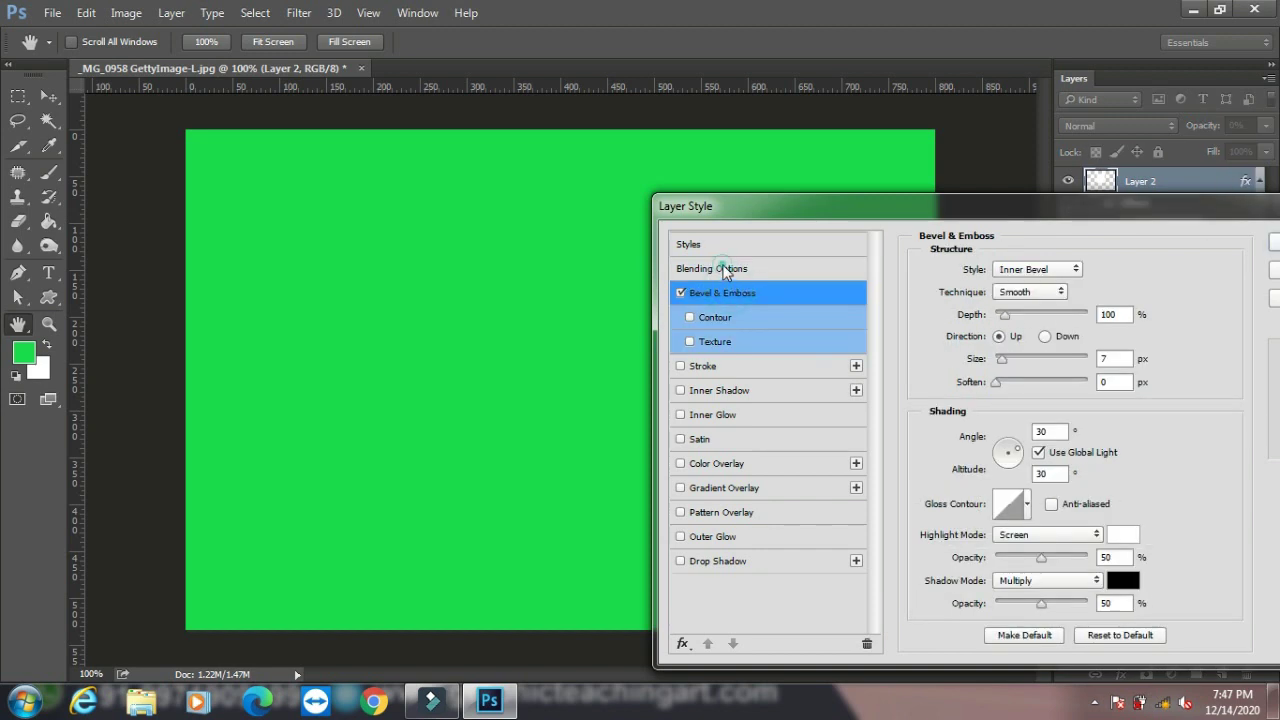
{"action": "left_click", "coordinate": [722, 268]}
{"action": "left_click", "coordinate": [679, 293]}
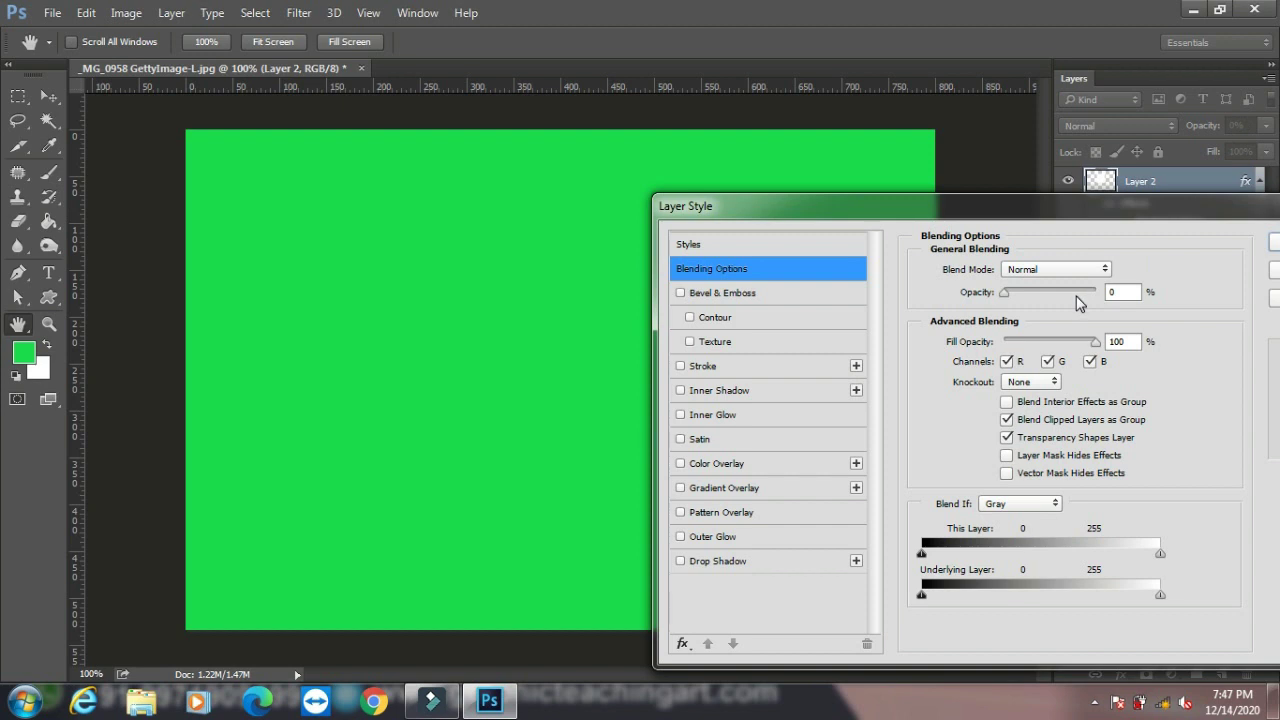
{"action": "left_click", "coordinate": [1025, 384]}
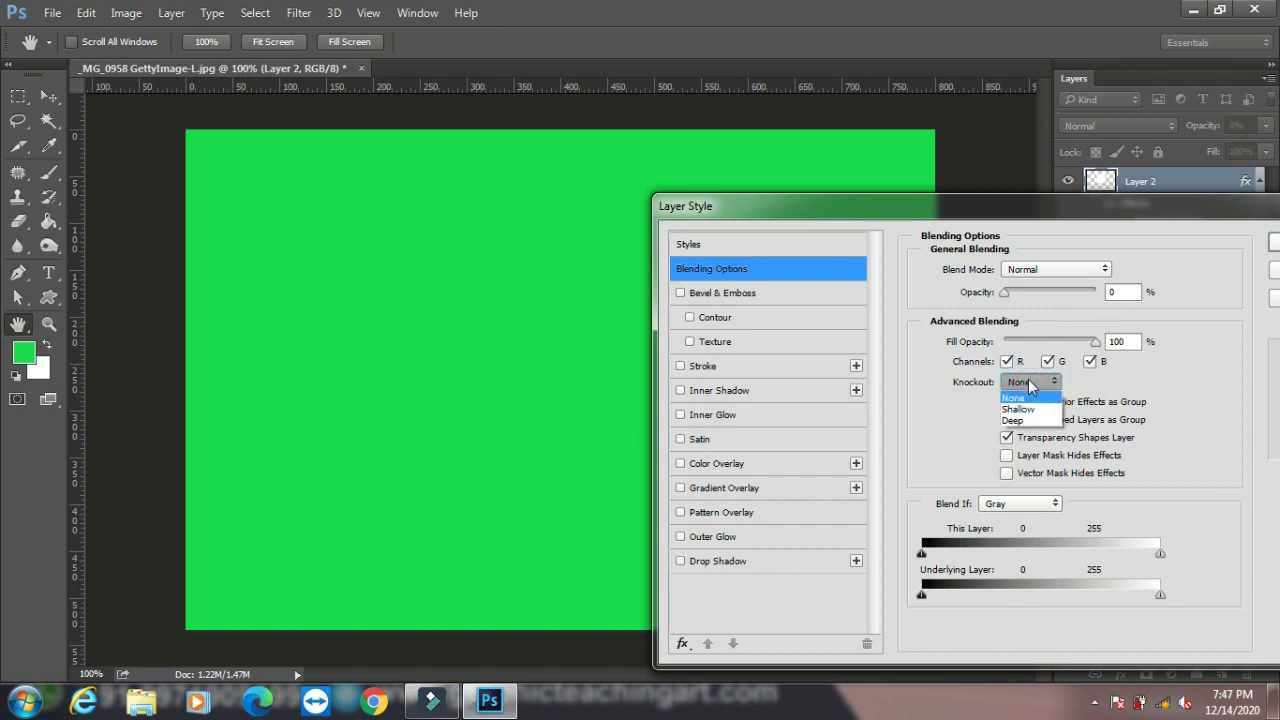
{"action": "left_click", "coordinate": [1030, 396]}
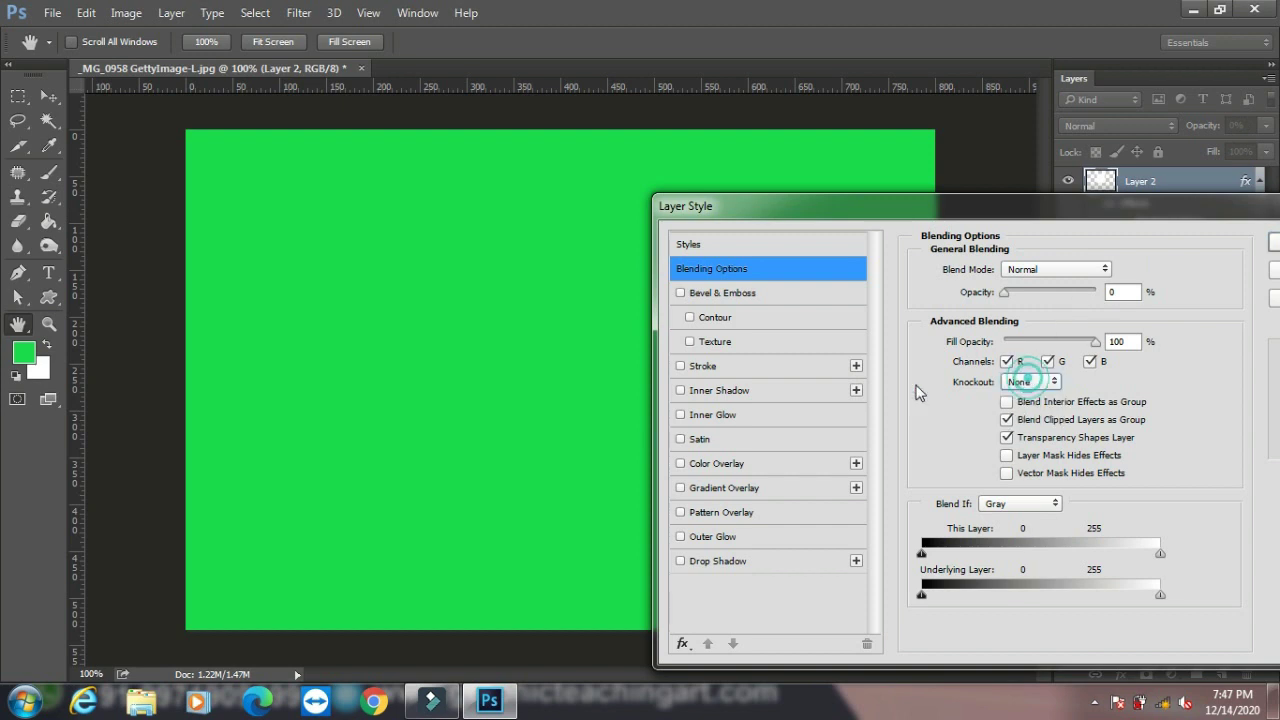
{"action": "left_click", "coordinate": [722, 562]}
Step: Make the drop shadow near-black and reduce its spread to 15% and size to 35 px
{"action": "left_click", "coordinate": [1116, 276]}
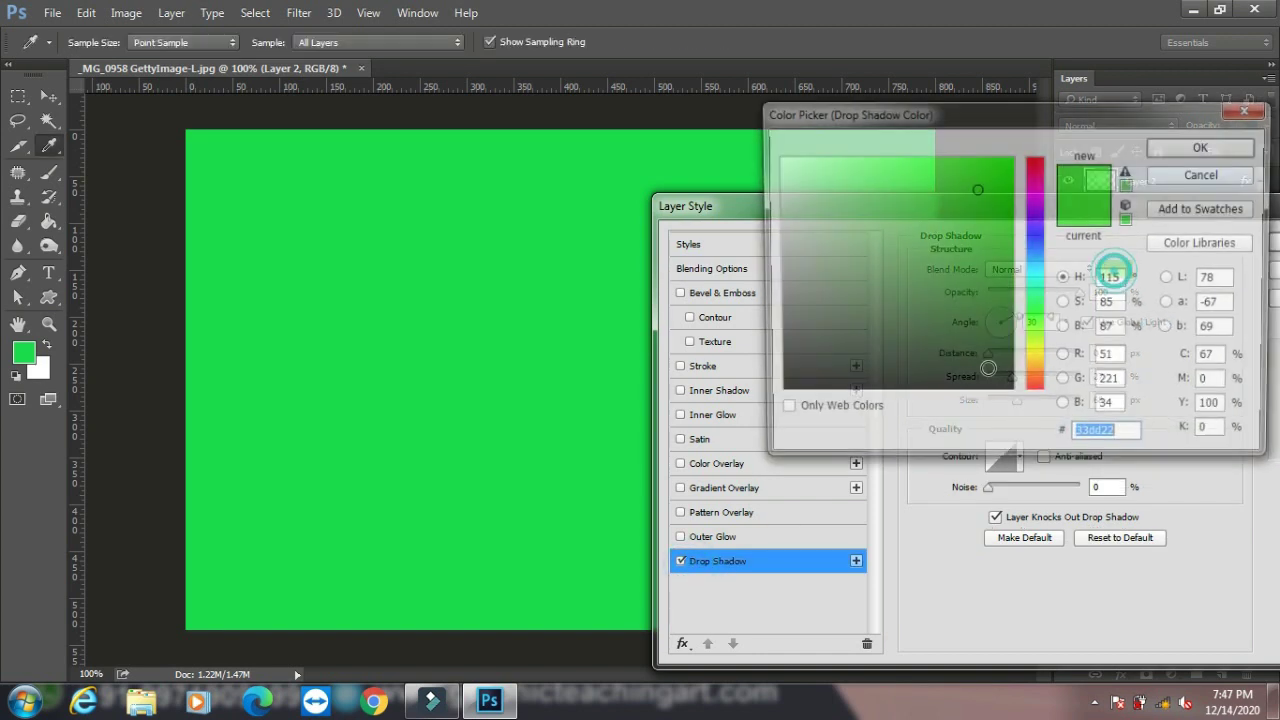
{"action": "left_click", "coordinate": [969, 389]}
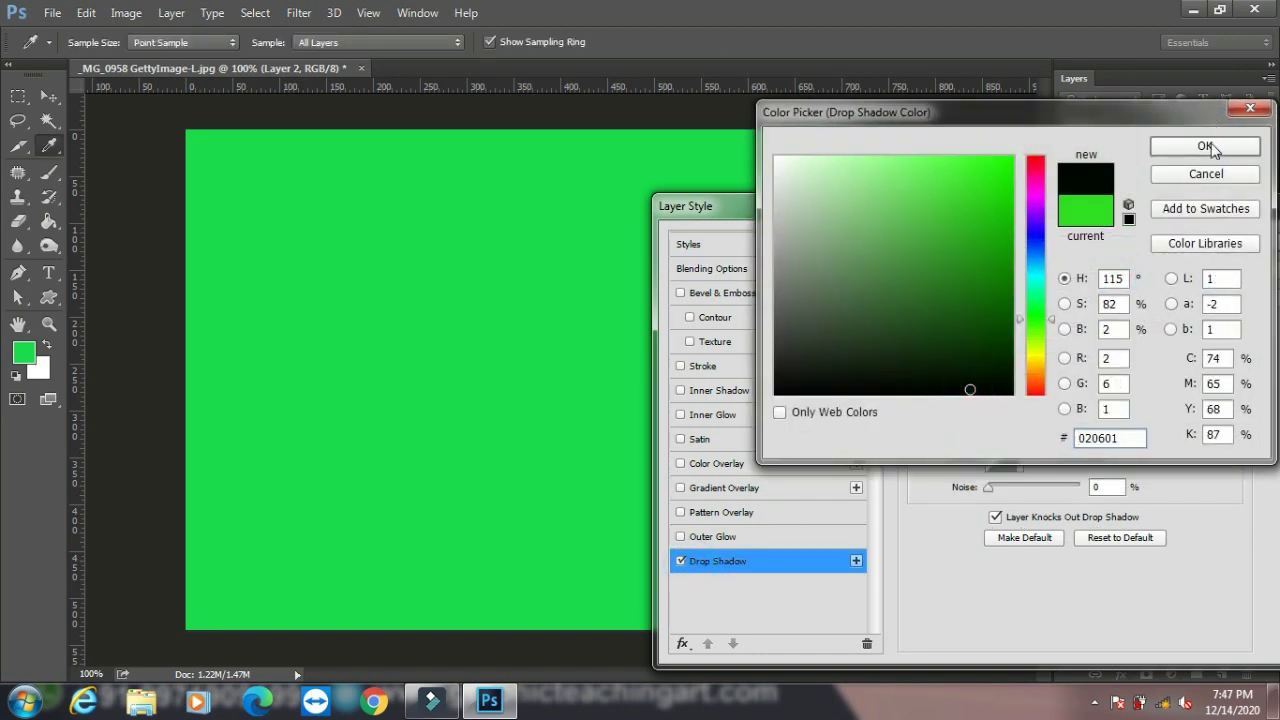
{"action": "left_click", "coordinate": [1200, 147]}
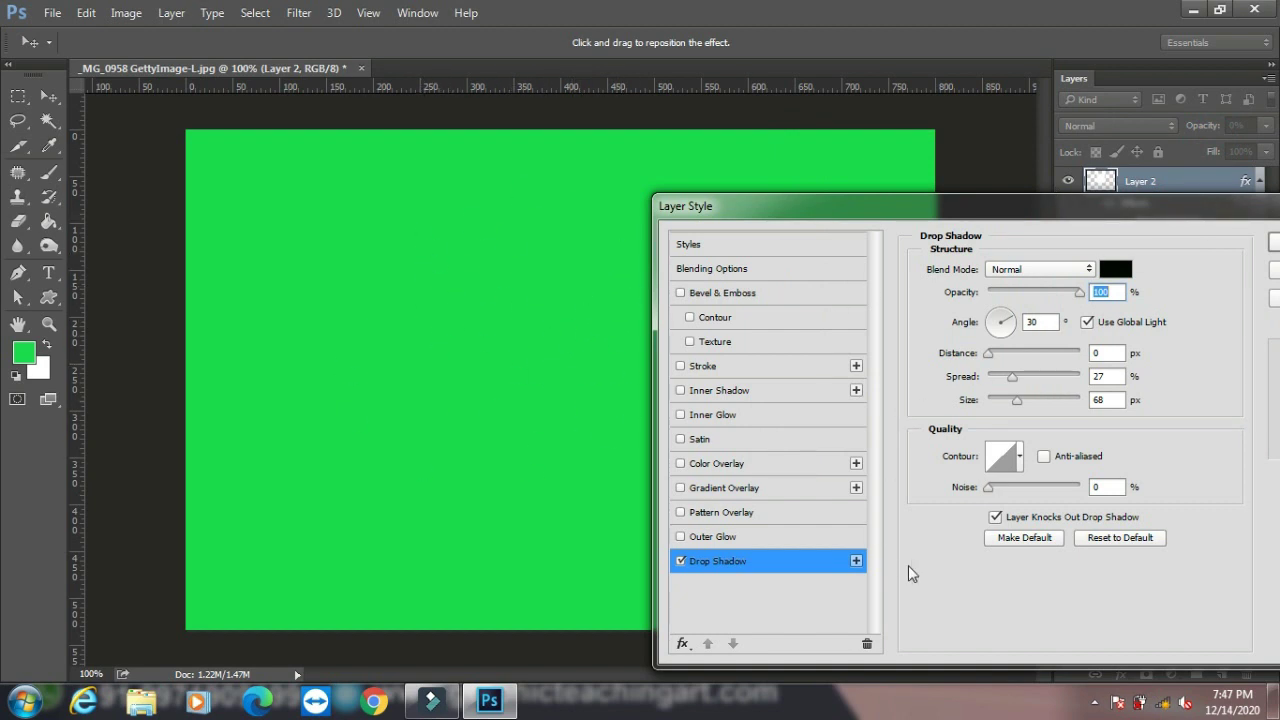
{"action": "left_click_drag", "start_coordinate": [1011, 375], "coordinate": [1006, 403]}
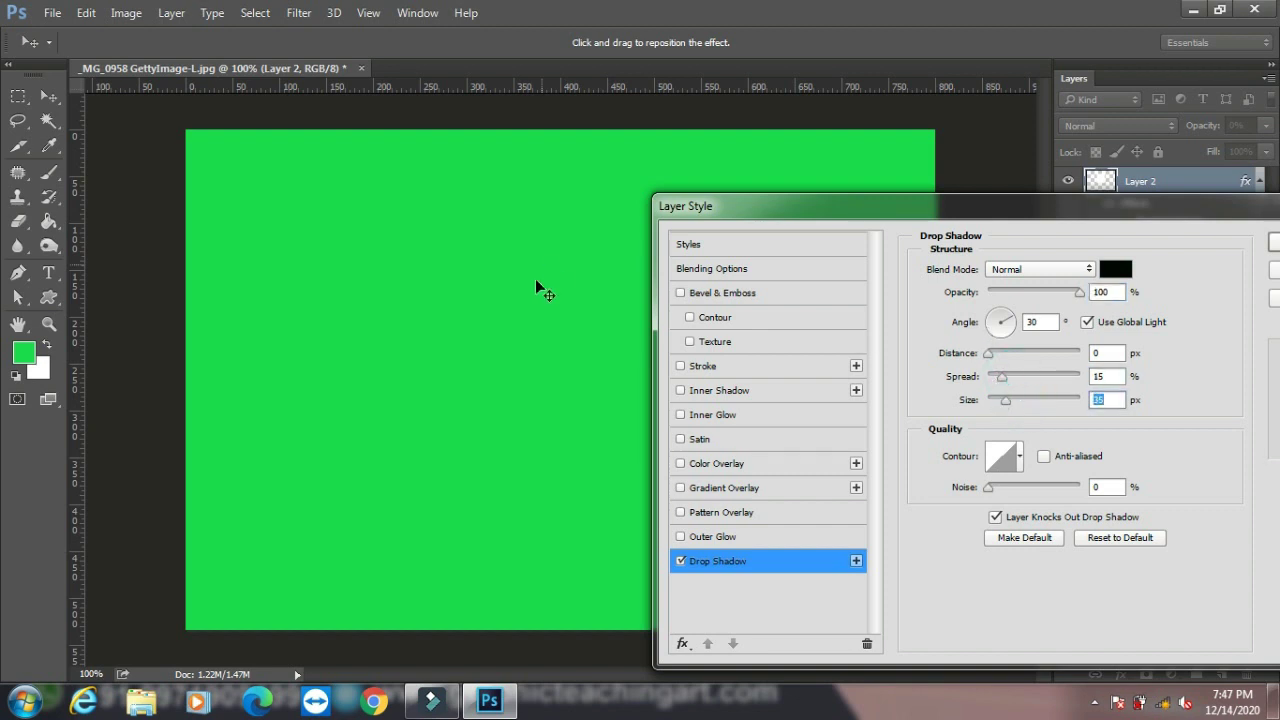
Step: Add a red #d90404 outside stroke to Layer 2, slightly thicker than 5 px
{"action": "left_click", "coordinate": [730, 366]}
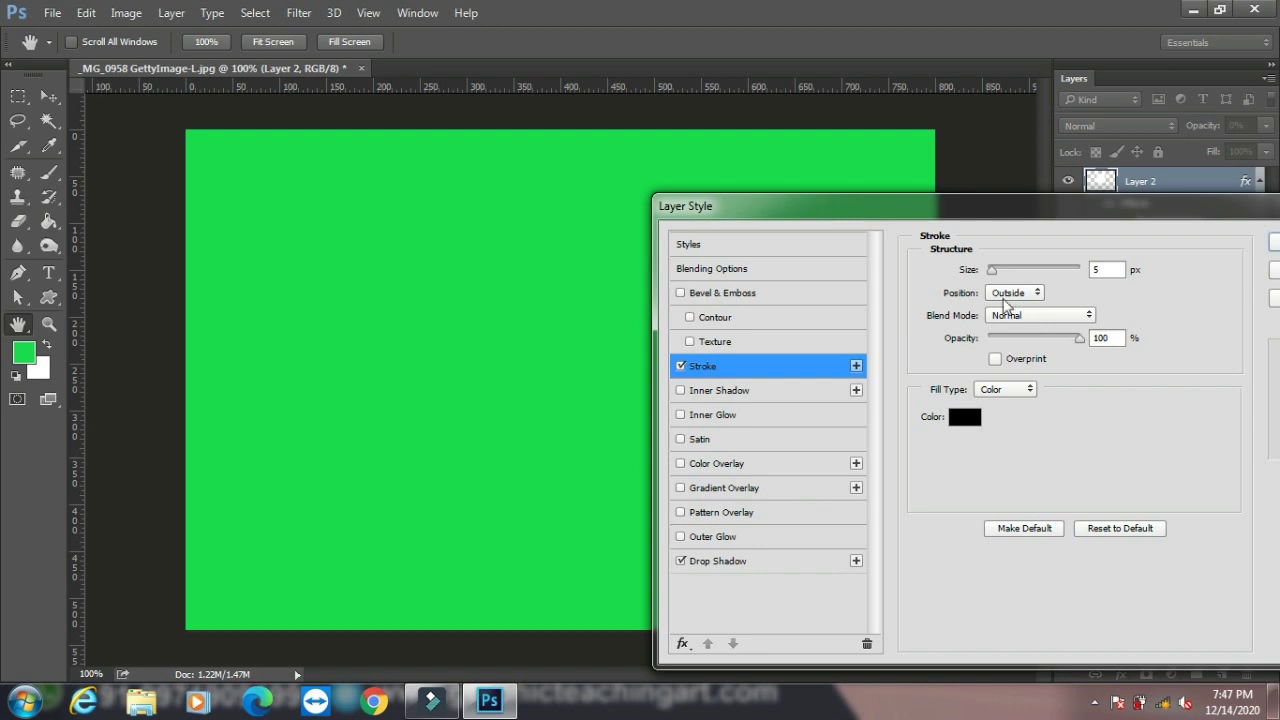
{"action": "left_click", "coordinate": [965, 420]}
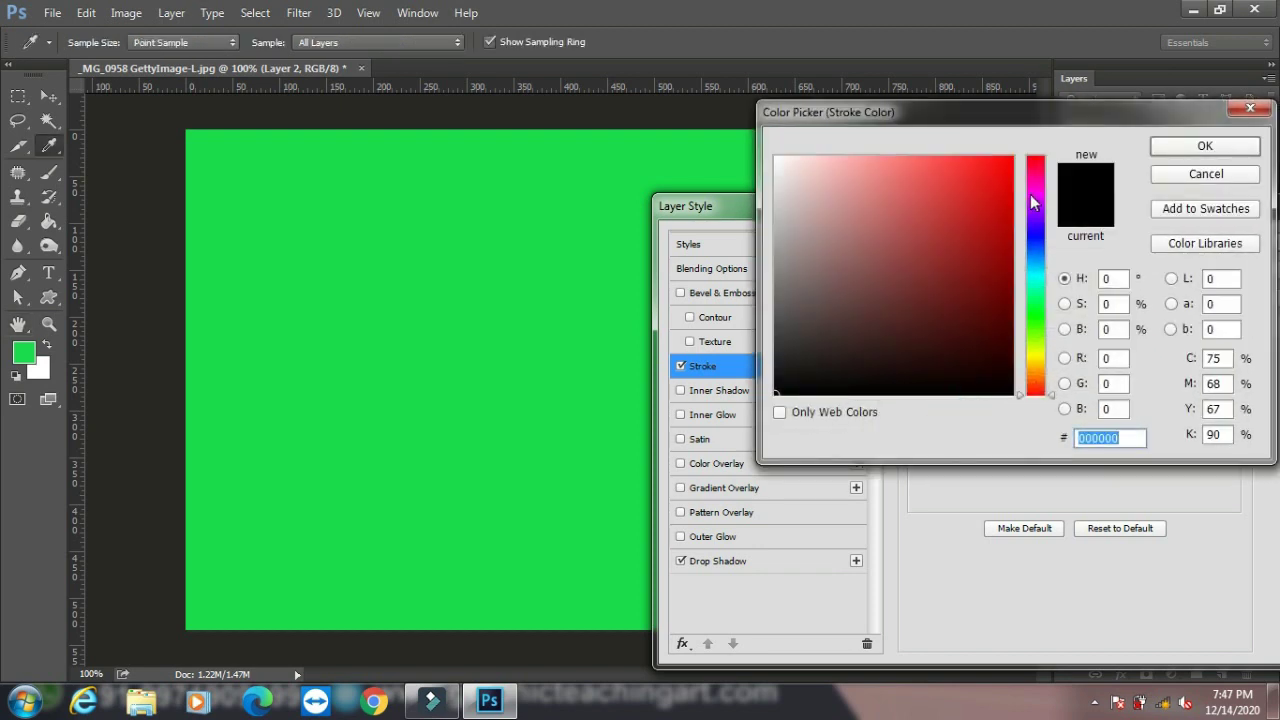
{"action": "left_click", "coordinate": [1011, 191]}
{"action": "left_click", "coordinate": [1205, 145]}
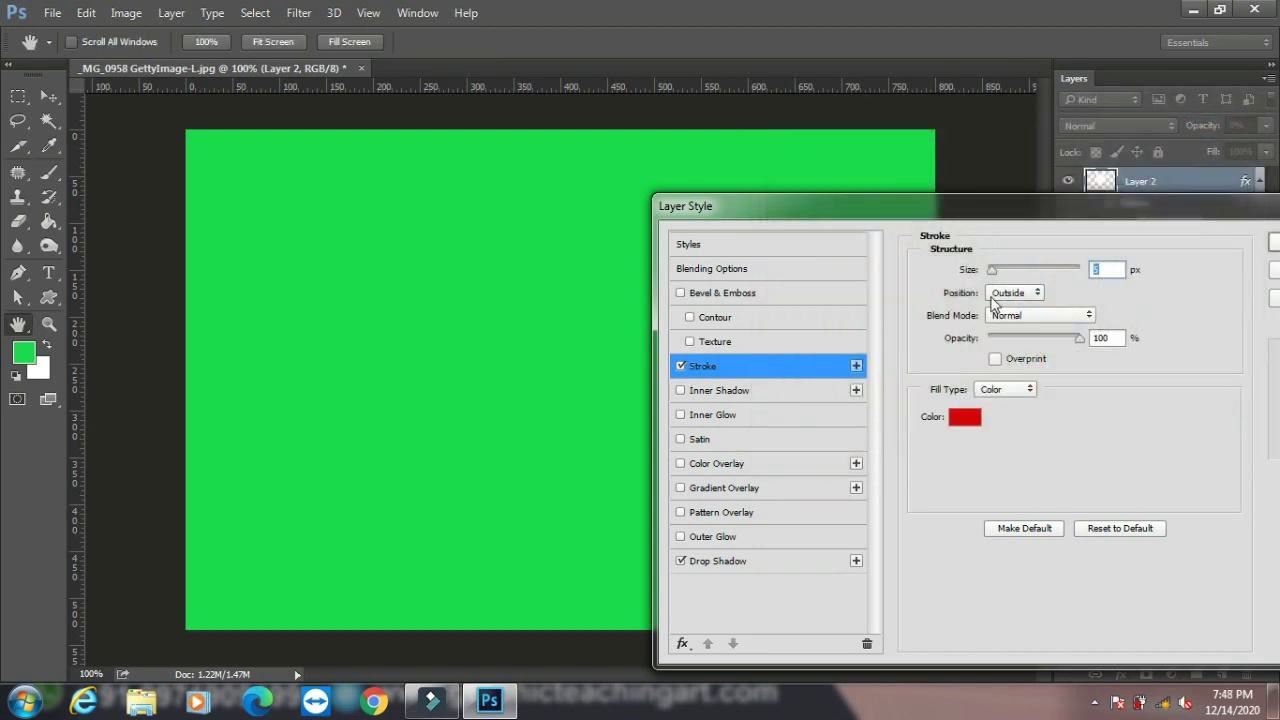
{"action": "left_click_drag", "start_coordinate": [995, 277], "coordinate": [1001, 277]}
Step: Set Layer 2's opacity to 100%, knockout to Shallow, and fill opacity to 0%
{"action": "left_click", "coordinate": [743, 270]}
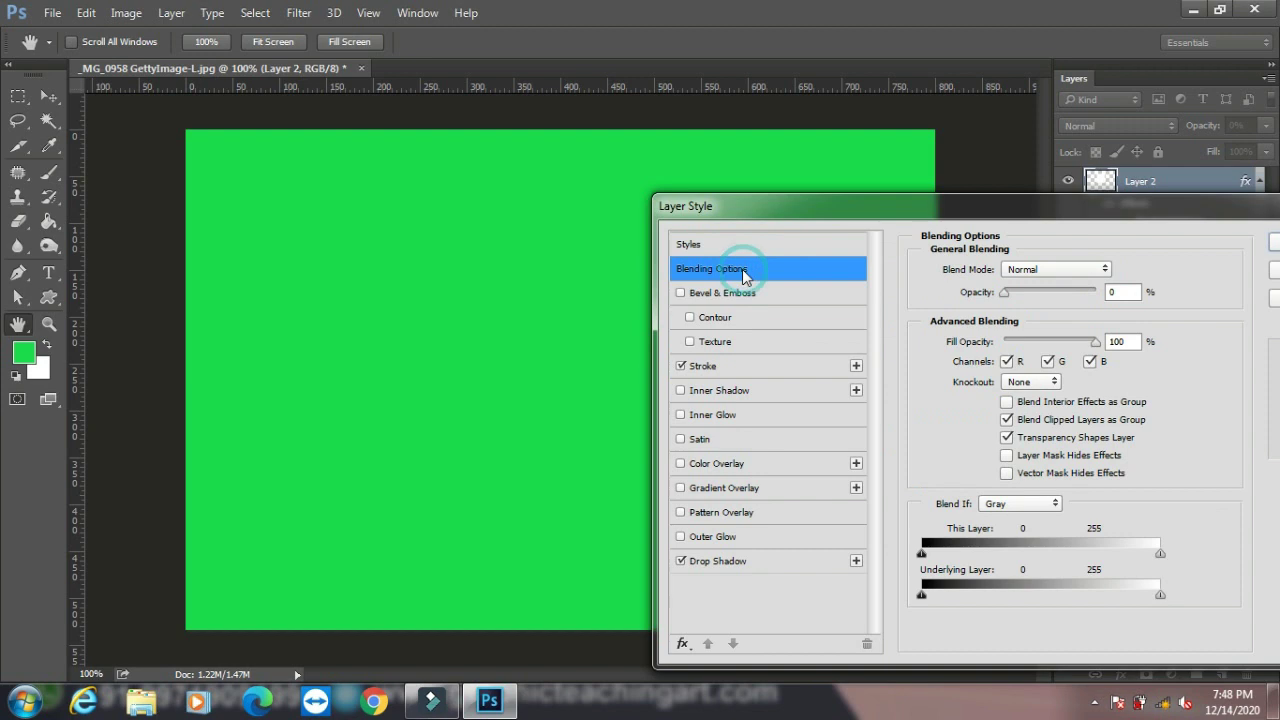
{"action": "left_click_drag", "start_coordinate": [1008, 296], "coordinate": [1116, 296]}
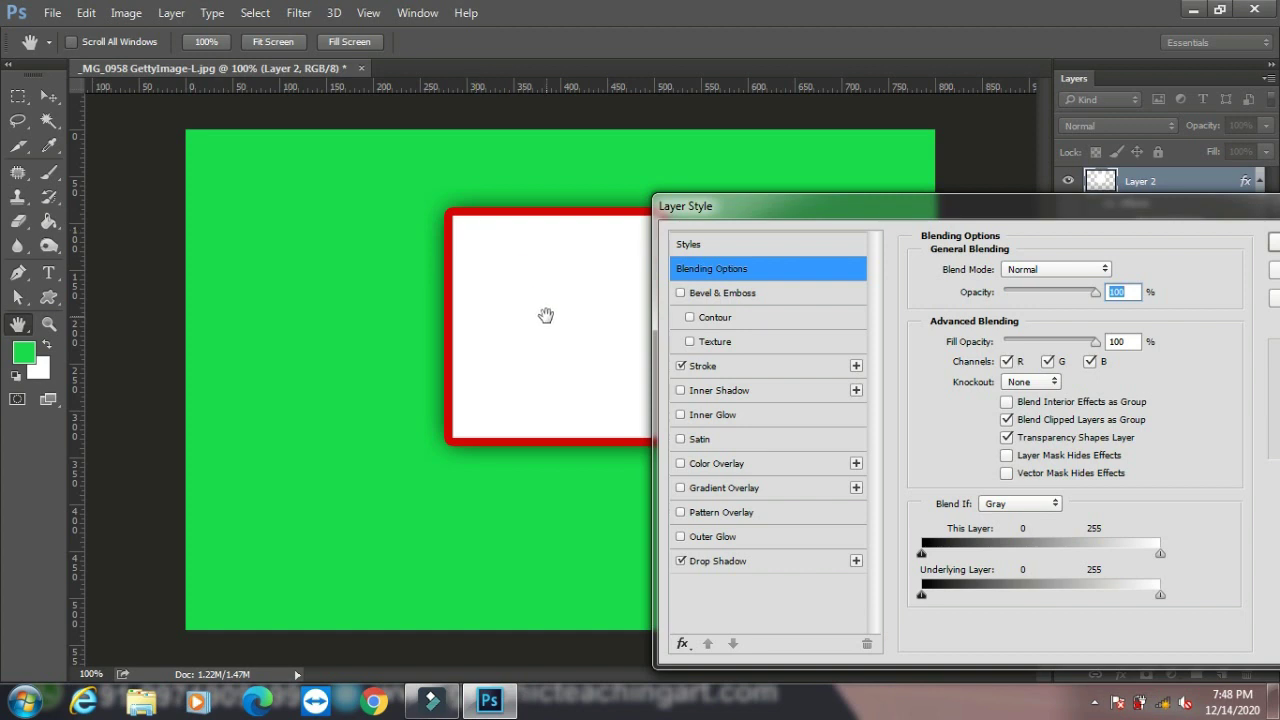
{"action": "left_click", "coordinate": [1036, 383]}
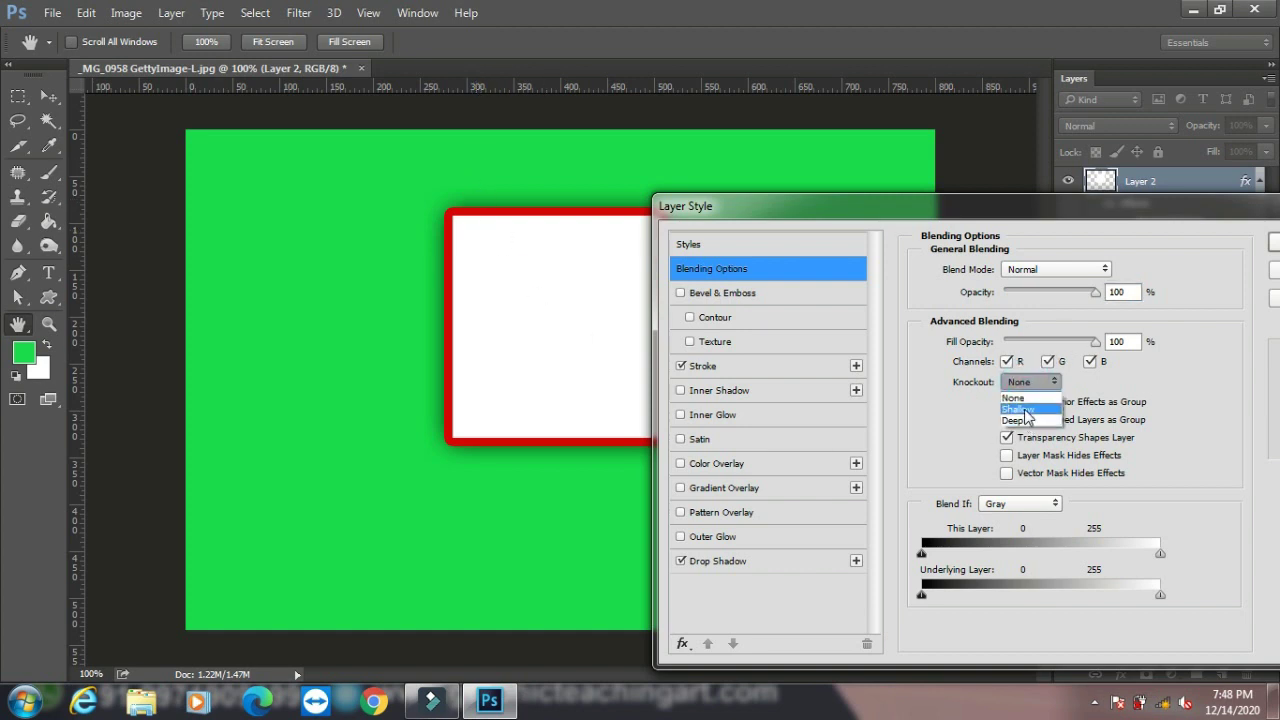
{"action": "left_click", "coordinate": [1024, 409]}
{"action": "mouse_move", "coordinate": [1095, 291]}
{"action": "left_mouse_down"}
{"action": "mouse_move", "coordinate": [1034, 292]}
{"action": "mouse_move", "coordinate": [1097, 292]}
{"action": "left_mouse_up"}
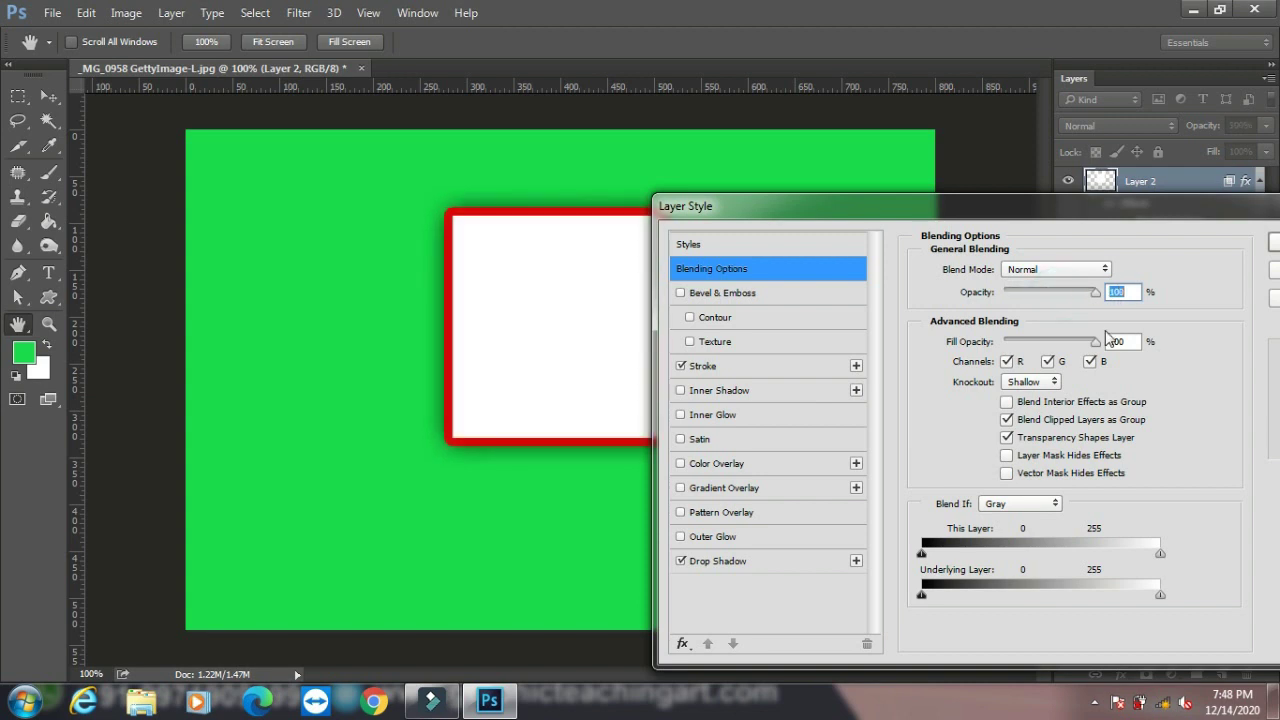
{"action": "left_click_drag", "start_coordinate": [1096, 343], "coordinate": [1004, 343]}
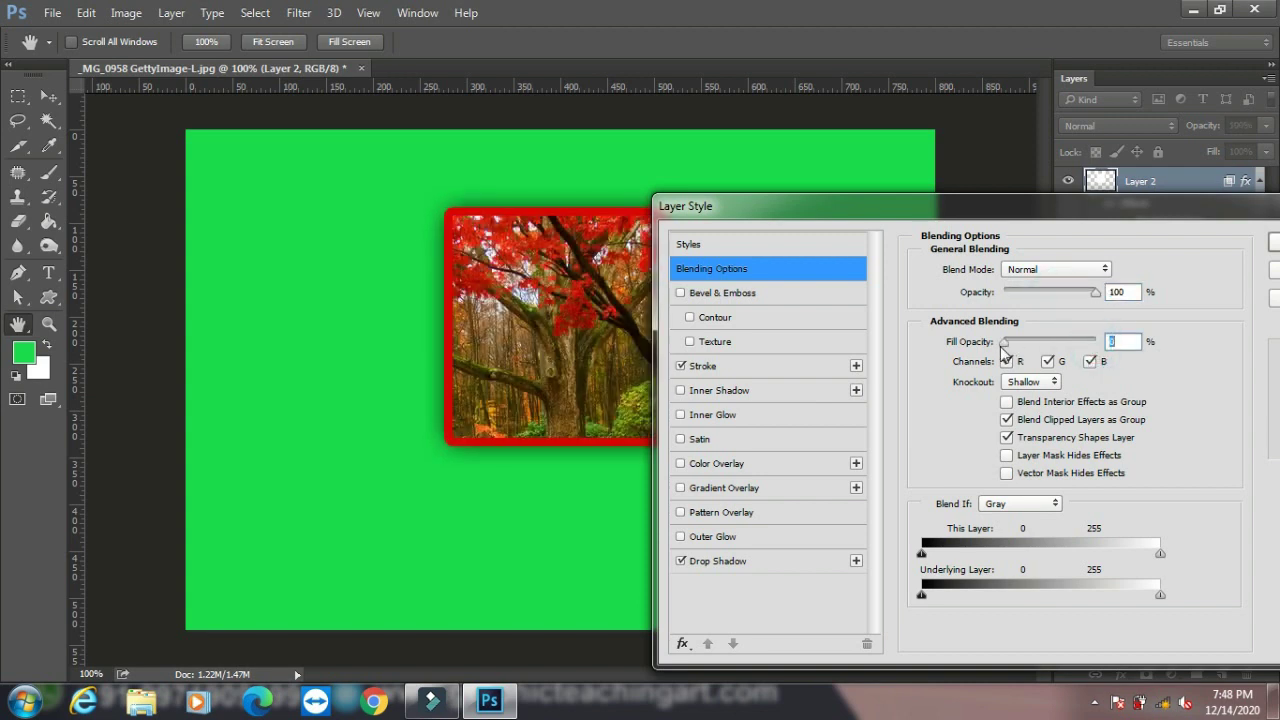
Step: Compare knockout settings Deep, Shallow and None on Layer 2
{"action": "left_click", "coordinate": [1030, 381]}
{"action": "left_click", "coordinate": [1030, 421]}
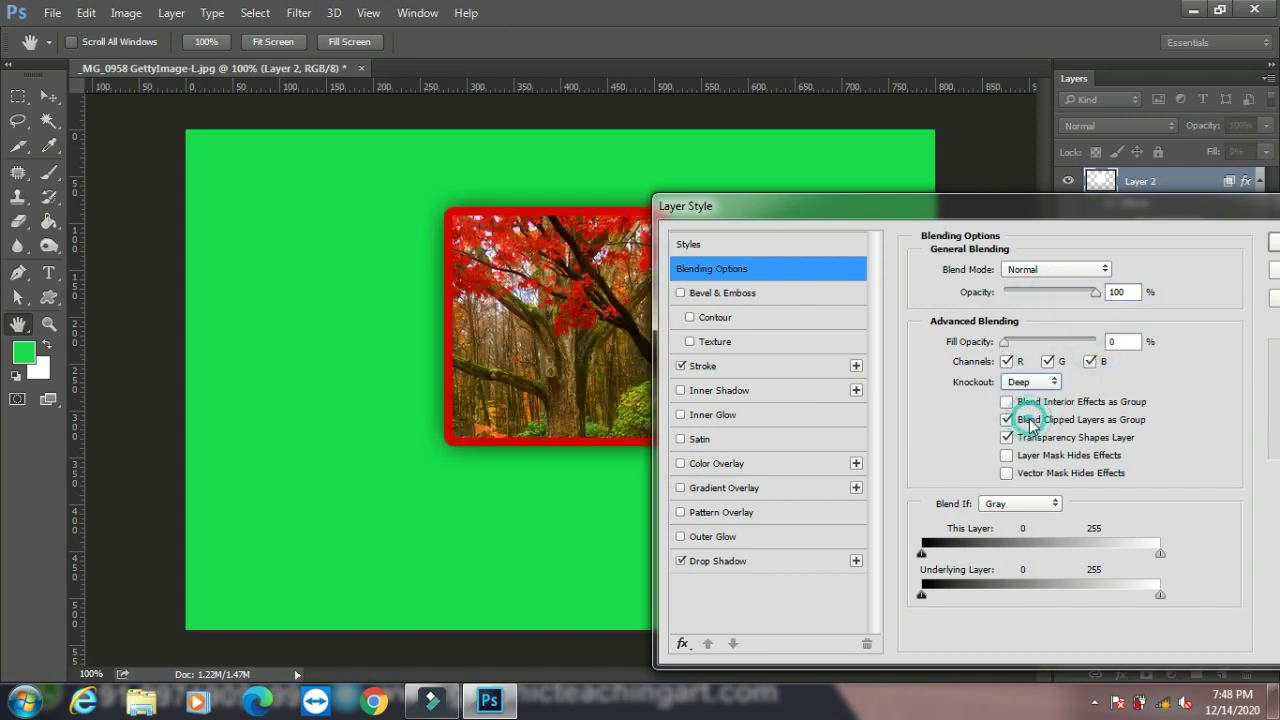
{"action": "left_click", "coordinate": [1030, 381]}
{"action": "left_click", "coordinate": [1030, 405]}
{"action": "left_click", "coordinate": [1030, 381]}
{"action": "left_click", "coordinate": [1025, 390]}
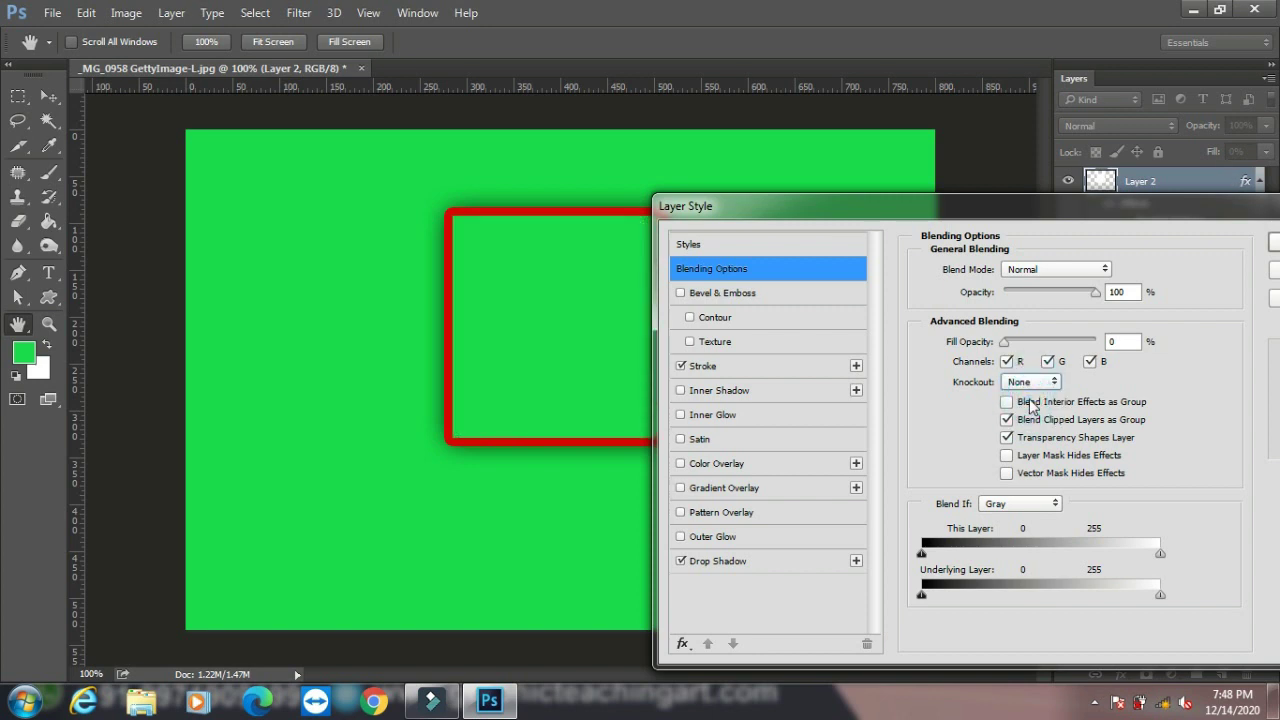
{"action": "left_click", "coordinate": [1030, 381]}
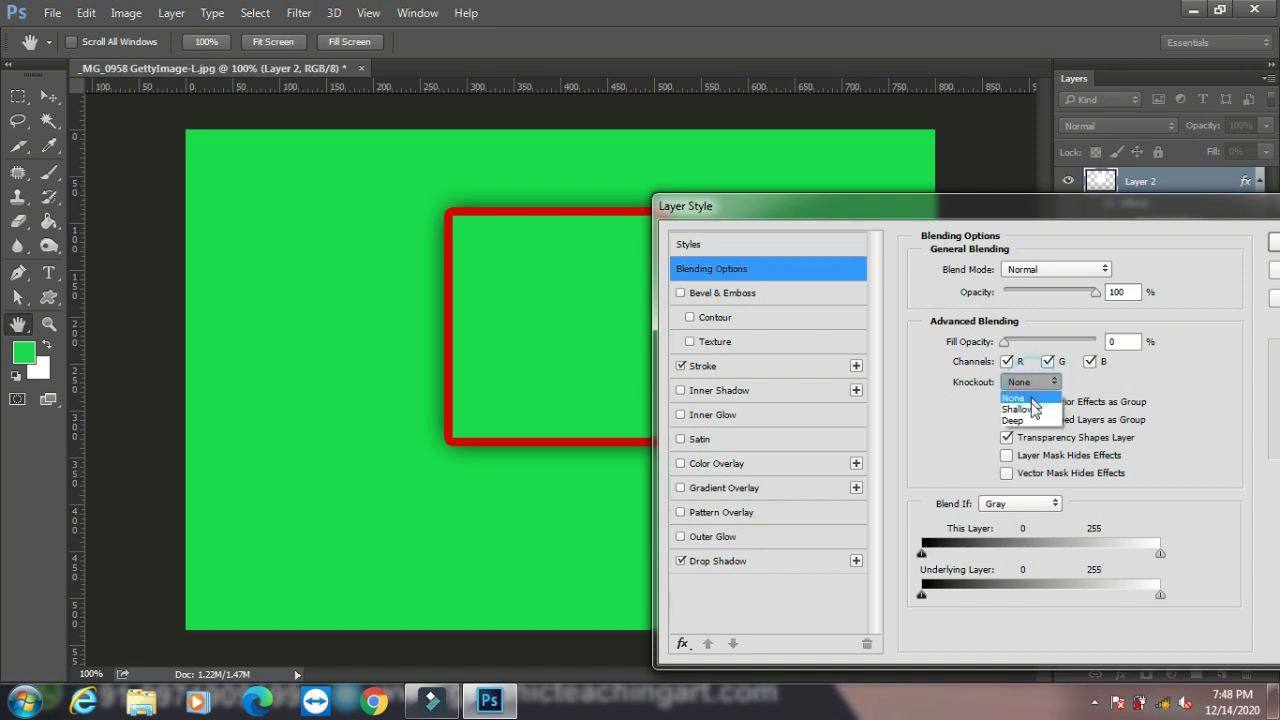
{"action": "left_click", "coordinate": [1030, 405]}
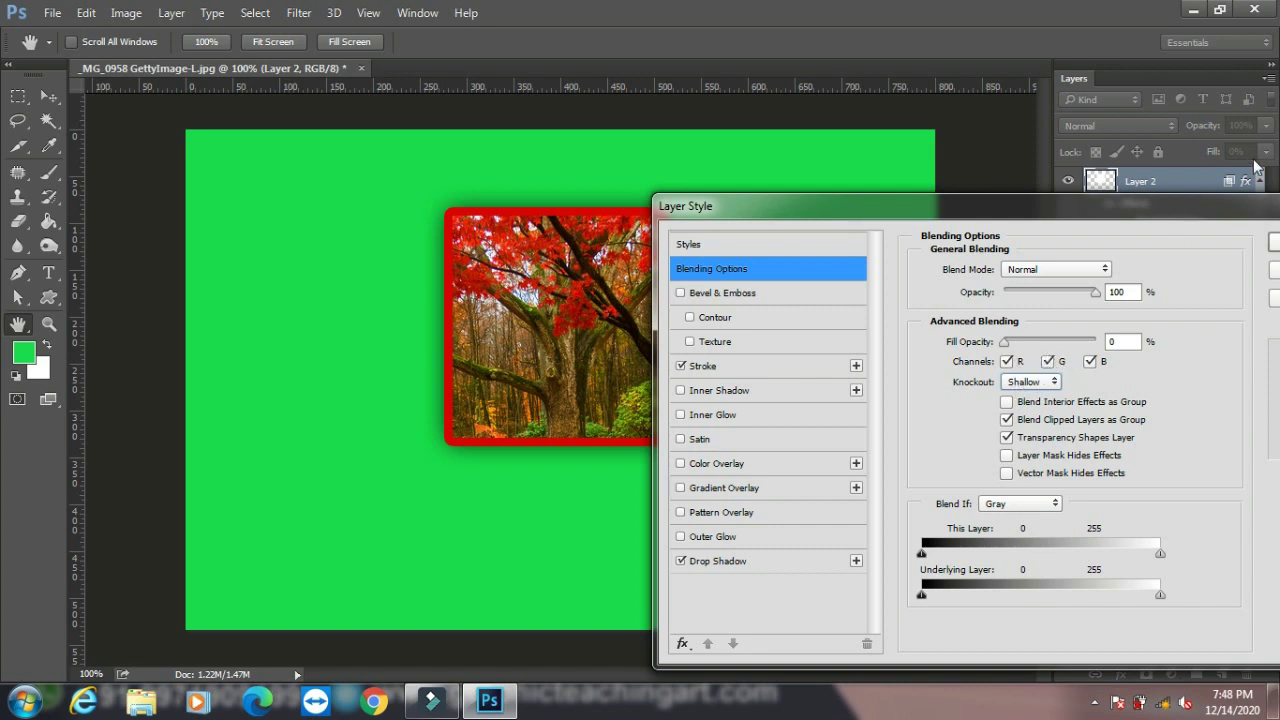
Step: Settle Layer 2's knockout on Deep and move the Layer Style dialog aside
{"action": "left_click", "coordinate": [1045, 382]}
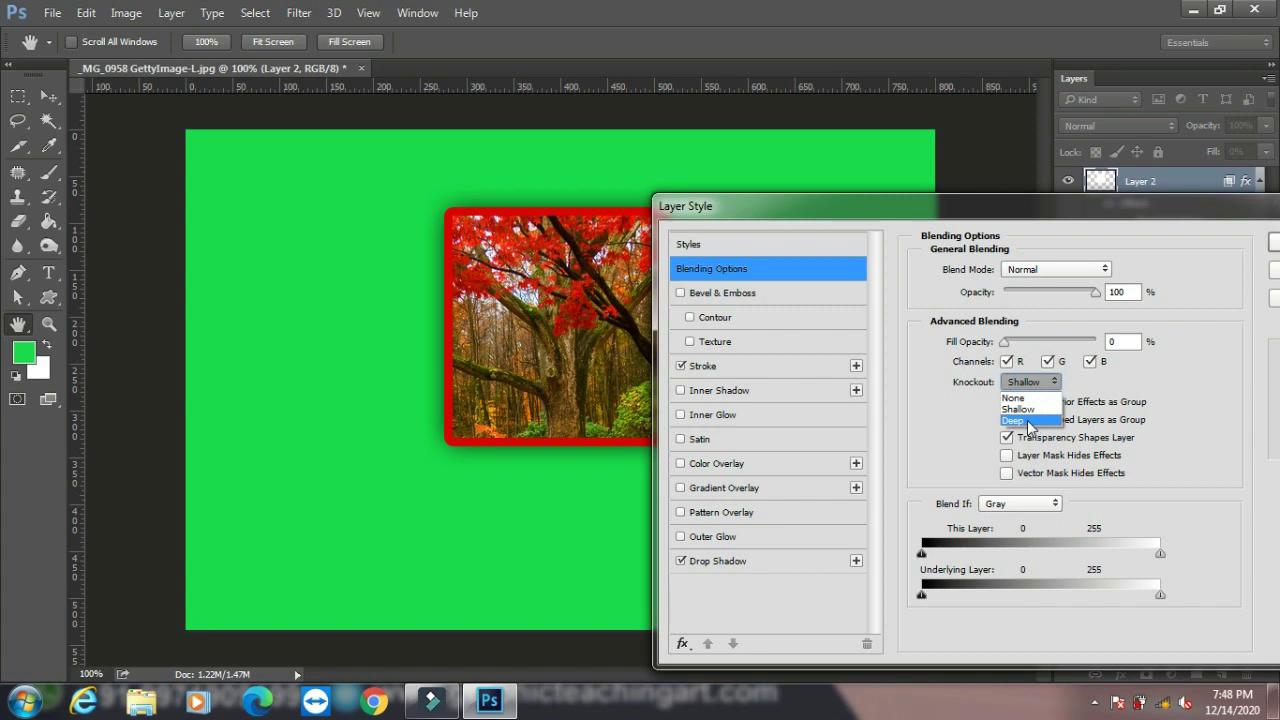
{"action": "left_click", "coordinate": [1031, 399]}
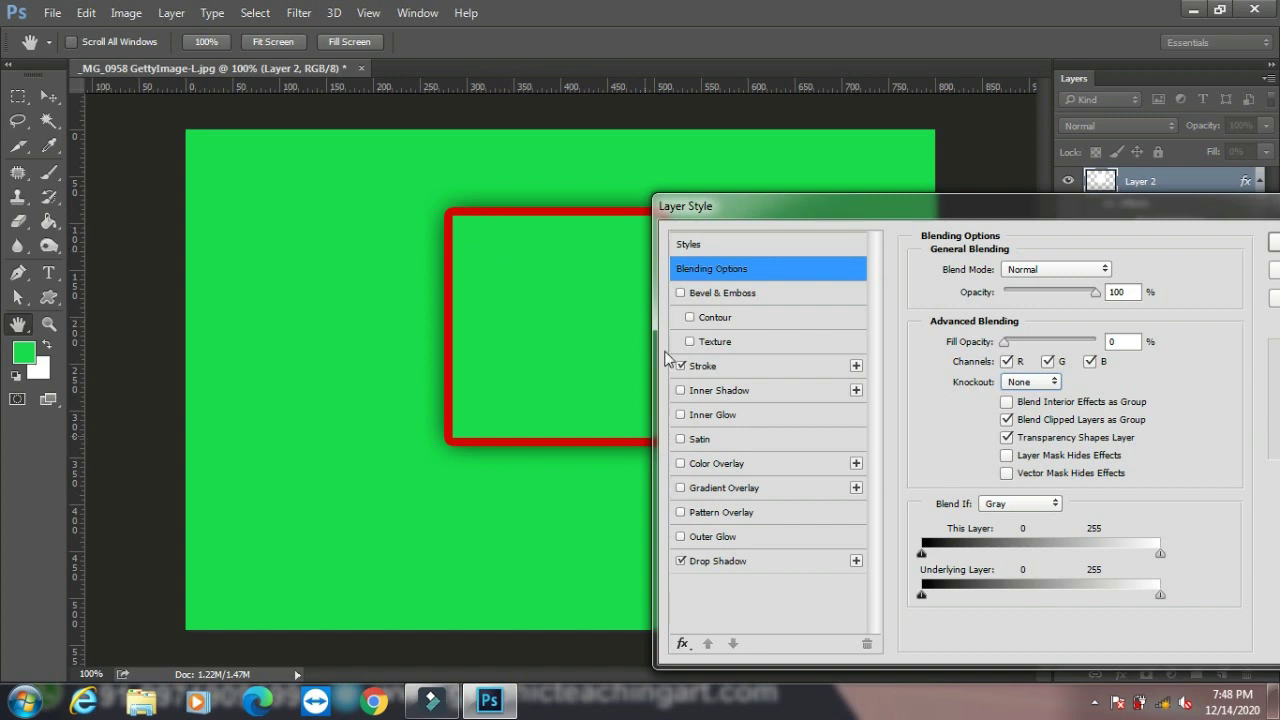
{"action": "left_click", "coordinate": [1045, 383]}
{"action": "left_click", "coordinate": [1035, 422]}
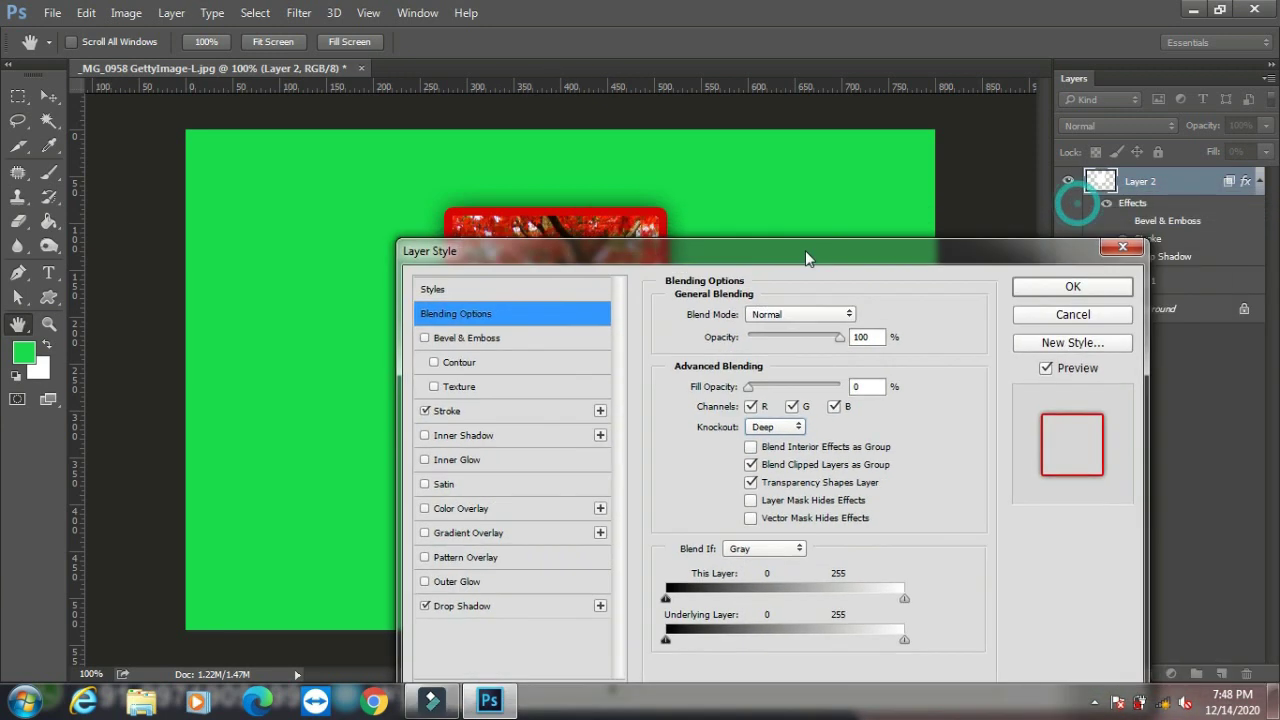
{"action": "left_click_drag", "start_coordinate": [1077, 205], "coordinate": [805, 252]}
Step: Move the red frame to the upper left and place an Alt-dragged copy lower centre
{"action": "left_click", "coordinate": [1103, 290]}
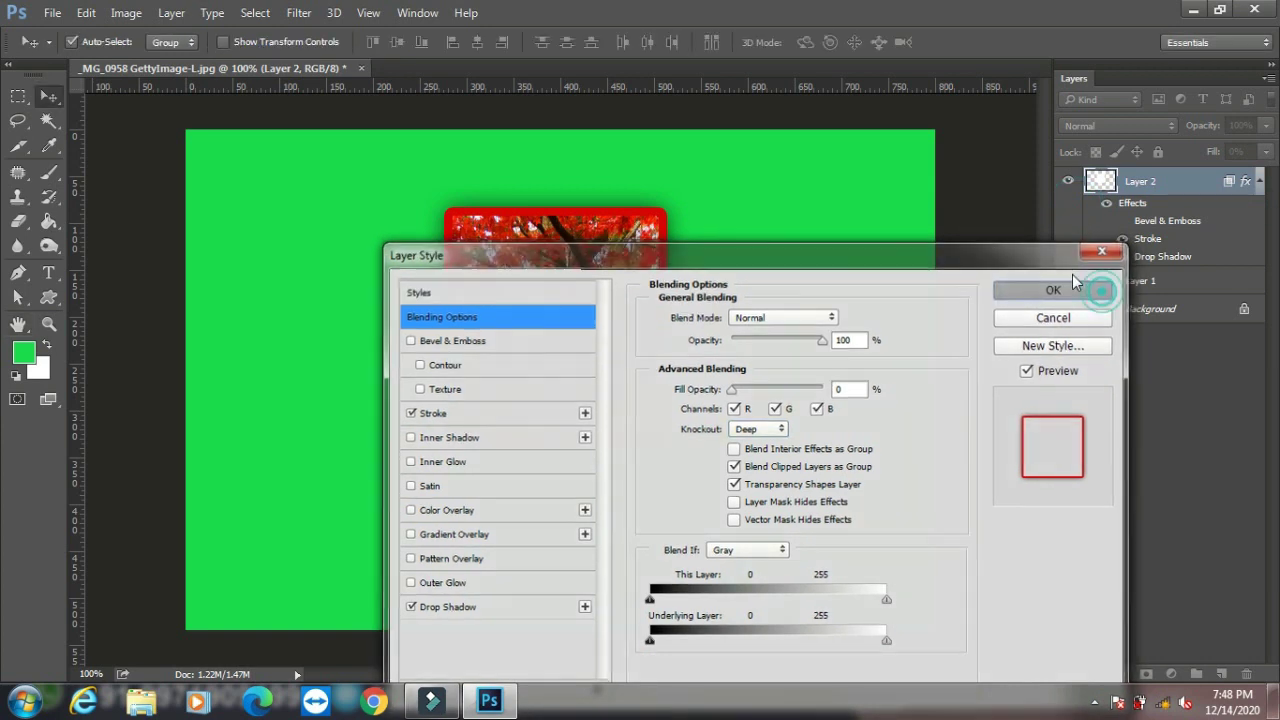
{"action": "key", "text": "v"}
{"action": "left_click_drag", "start_coordinate": [540, 367], "coordinate": [409, 373]}
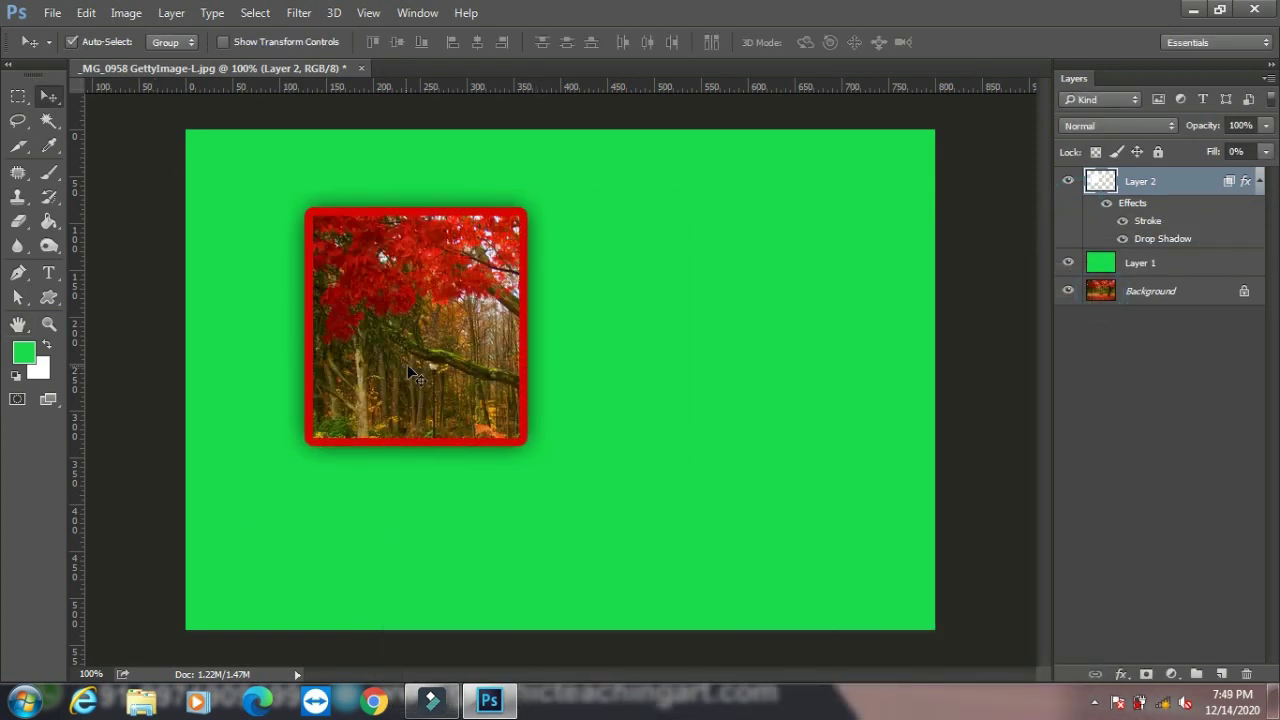
{"action": "left_click_drag", "start_coordinate": [418, 330], "coordinate": [650, 442]}
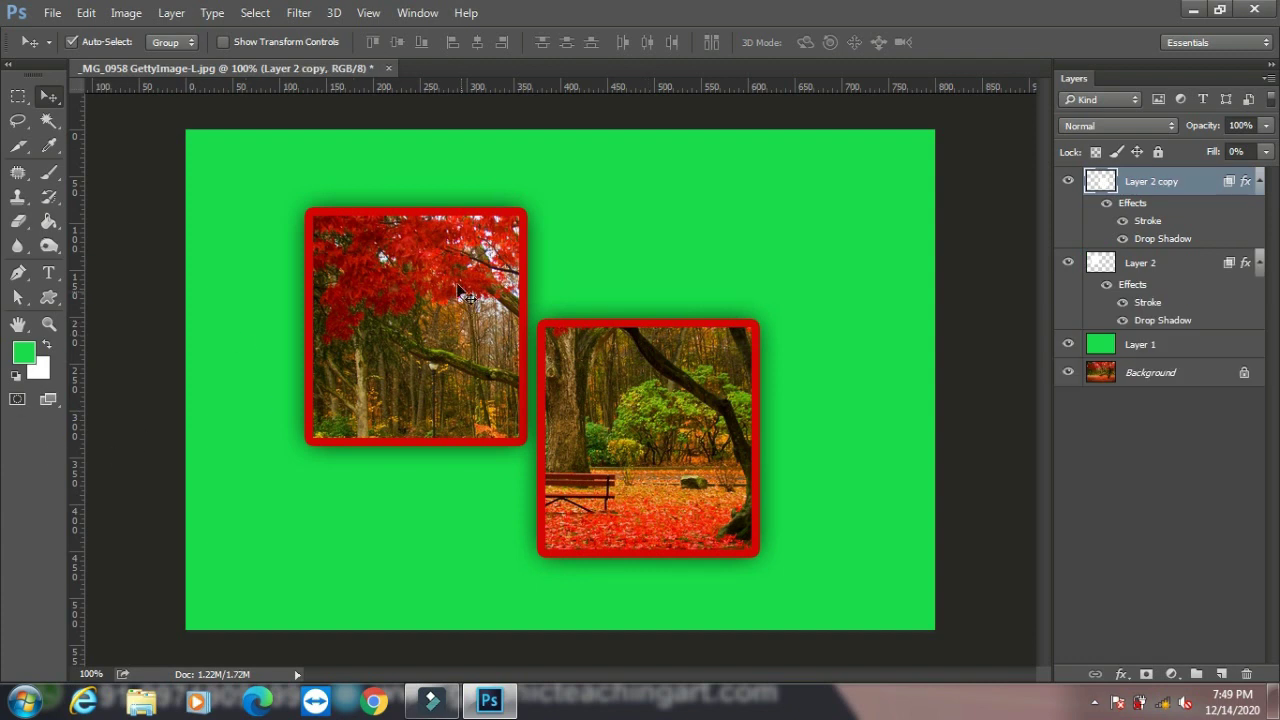
{"action": "mouse_move", "coordinate": [421, 275]}
{"action": "left_mouse_down"}
{"action": "mouse_move", "coordinate": [332, 276]}
{"action": "mouse_move", "coordinate": [342, 226]}
{"action": "left_mouse_up"}
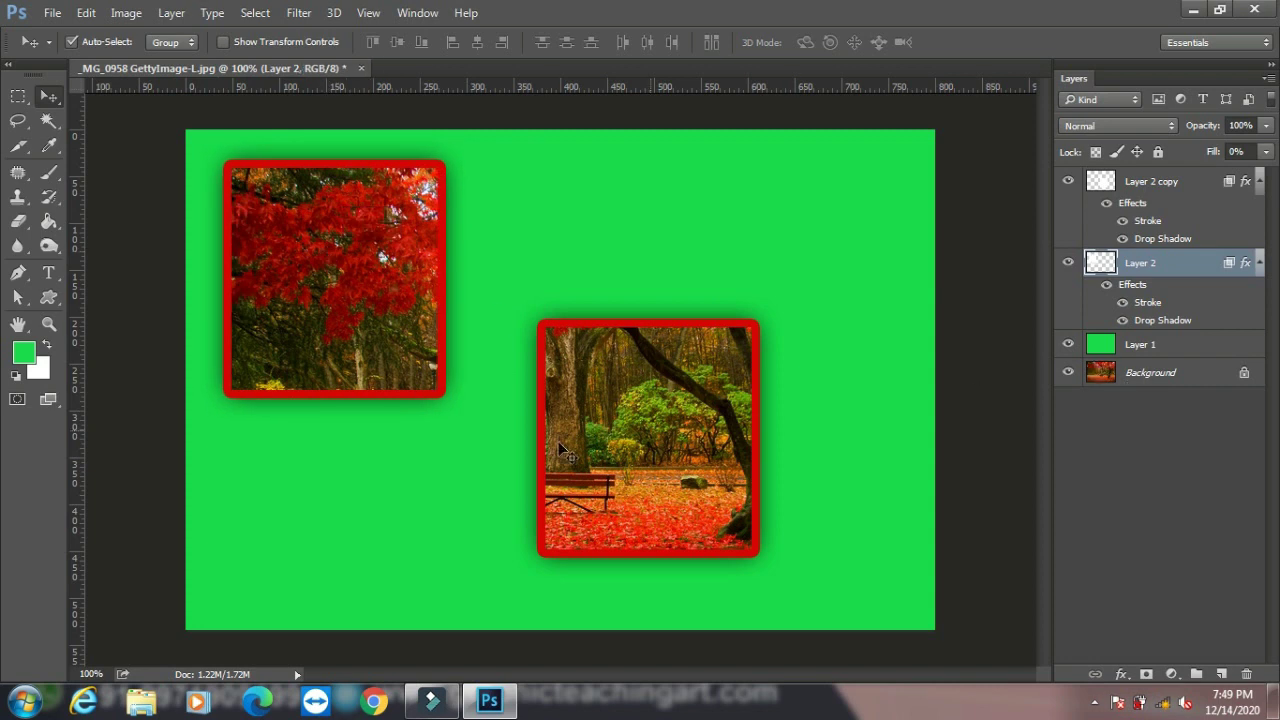
{"action": "left_click_drag", "start_coordinate": [660, 450], "coordinate": [596, 397]}
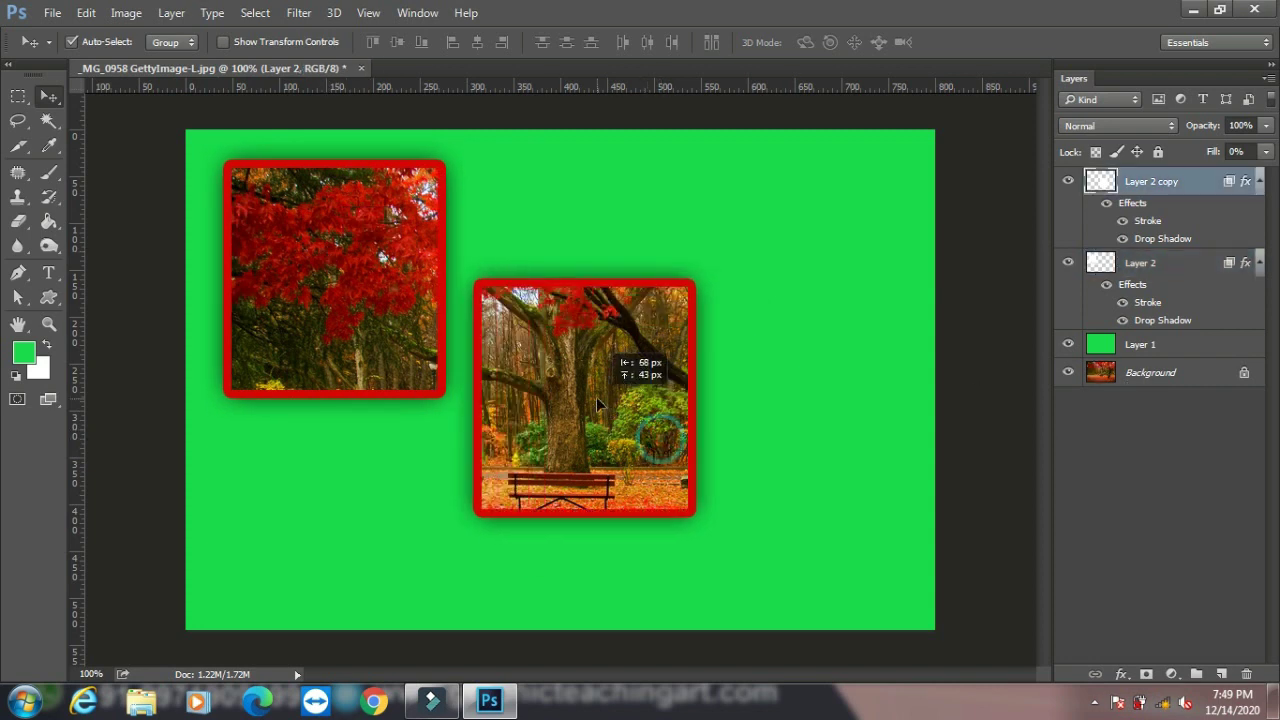
Step: Convert the Background to Layer 0, undo the conversion, and select Layer 2 copy
{"action": "double_click", "coordinate": [1160, 372]}
{"action": "left_click", "coordinate": [800, 222]}
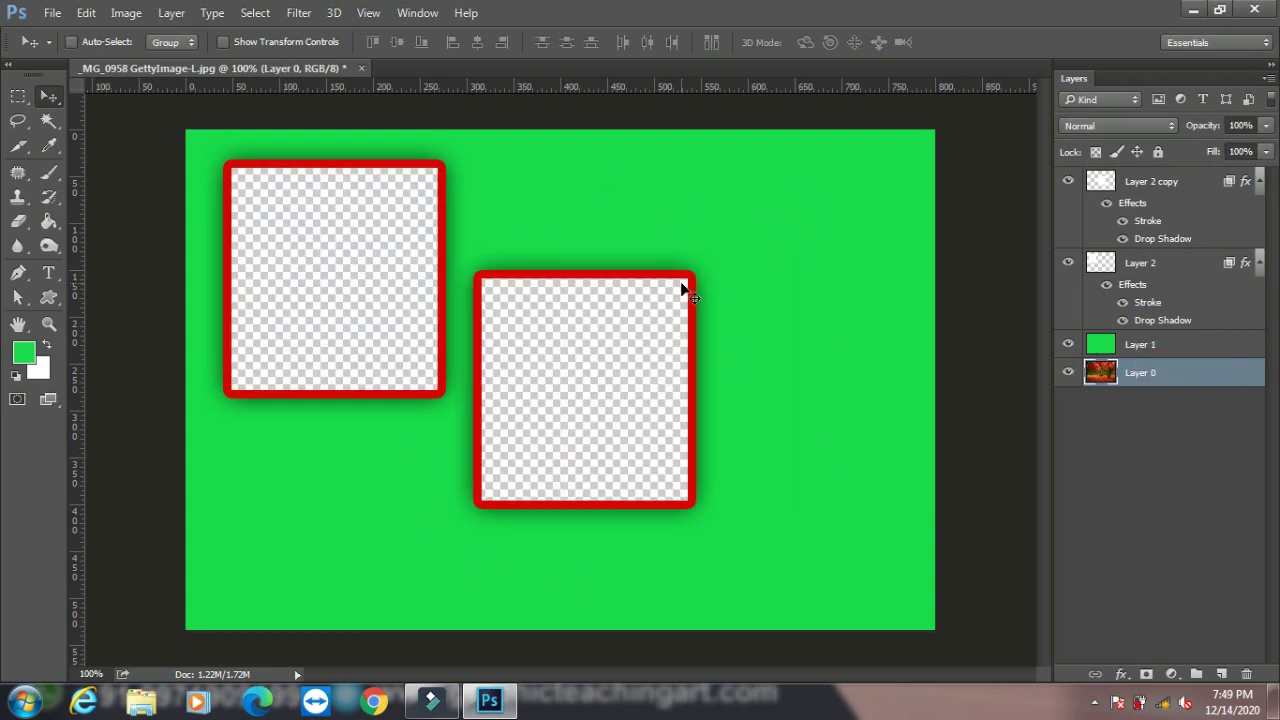
{"action": "key", "text": "ctrl+z"}
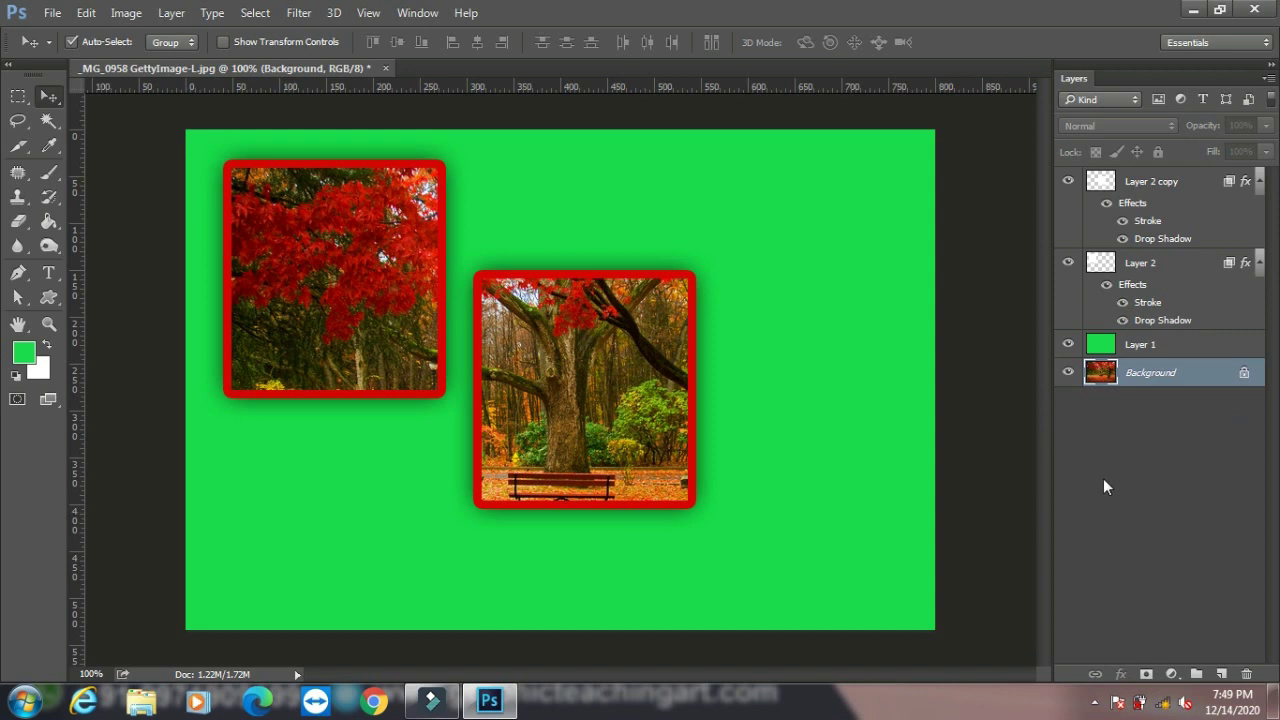
{"action": "key", "text": "ctrl"}
{"action": "left_click", "coordinate": [1158, 185]}
Step: Rotate the lower frame about 20° clockwise, nudge it left, and minimize Photoshop
{"action": "key", "text": "ctrl+t"}
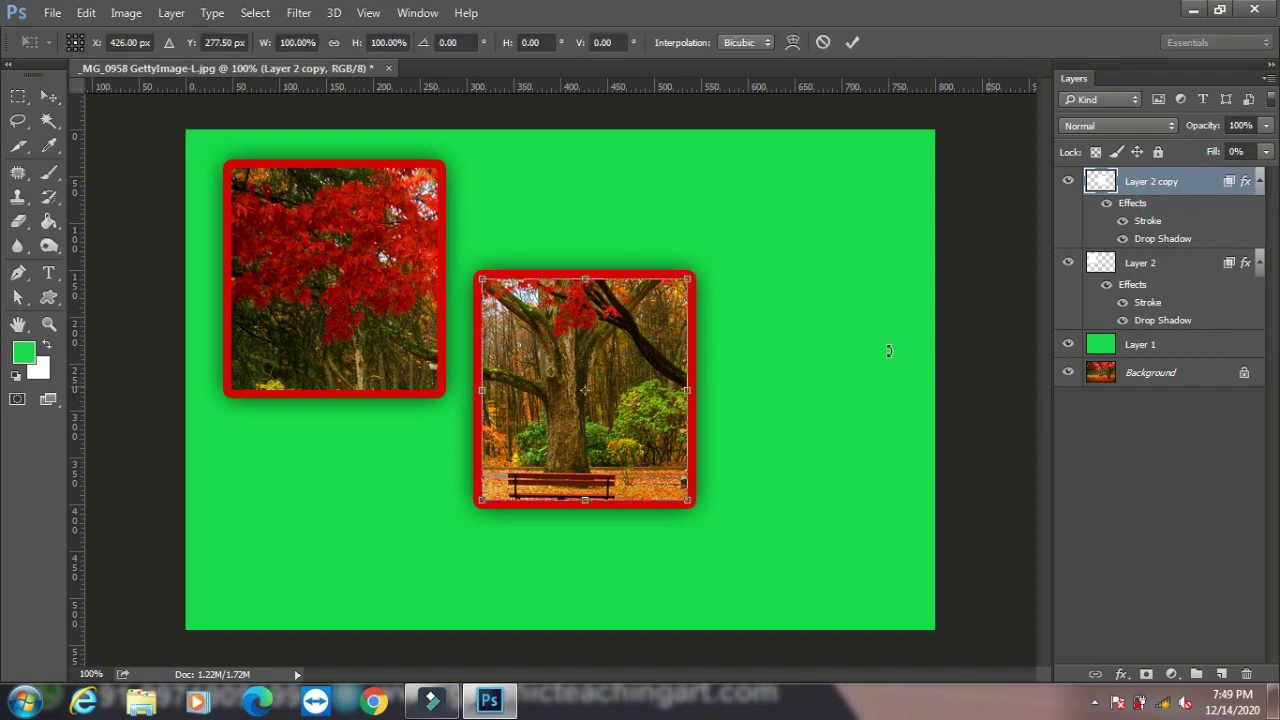
{"action": "left_click_drag", "start_coordinate": [695, 511], "coordinate": [708, 534]}
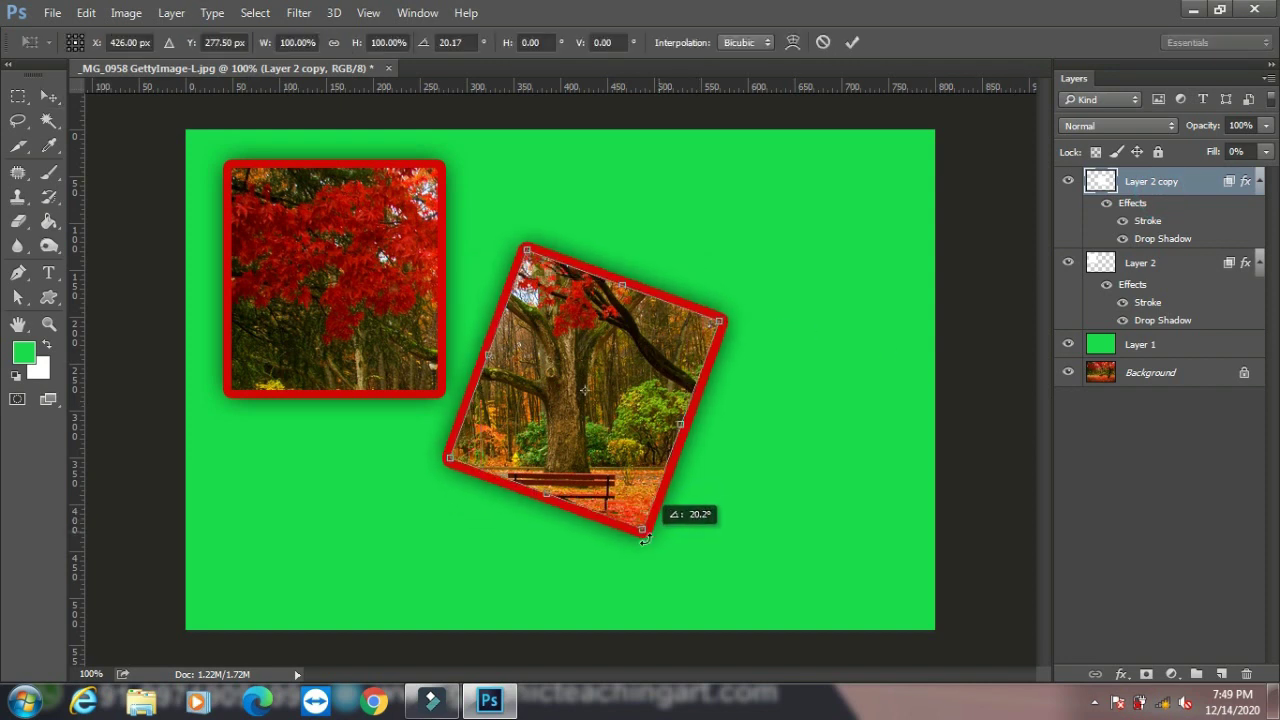
{"action": "key", "text": "Return"}
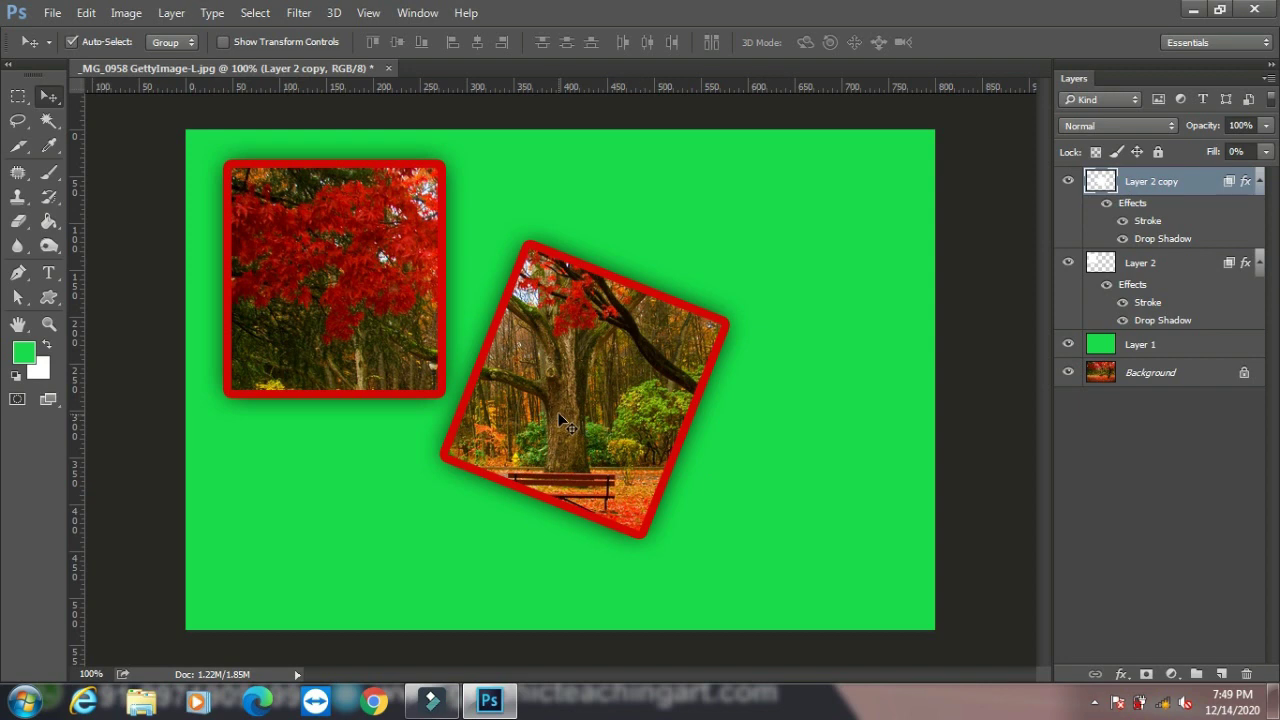
{"action": "left_click_drag", "start_coordinate": [568, 412], "coordinate": [557, 412]}
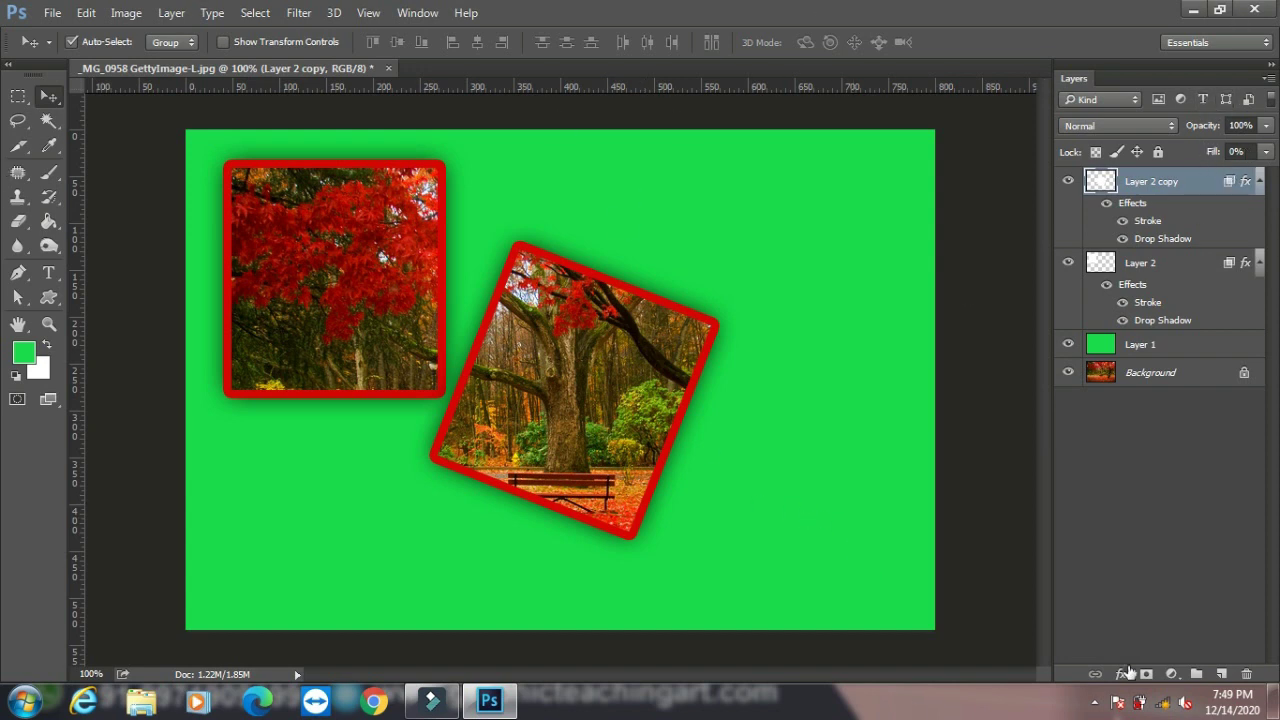
{"action": "left_click", "coordinate": [1192, 12]}
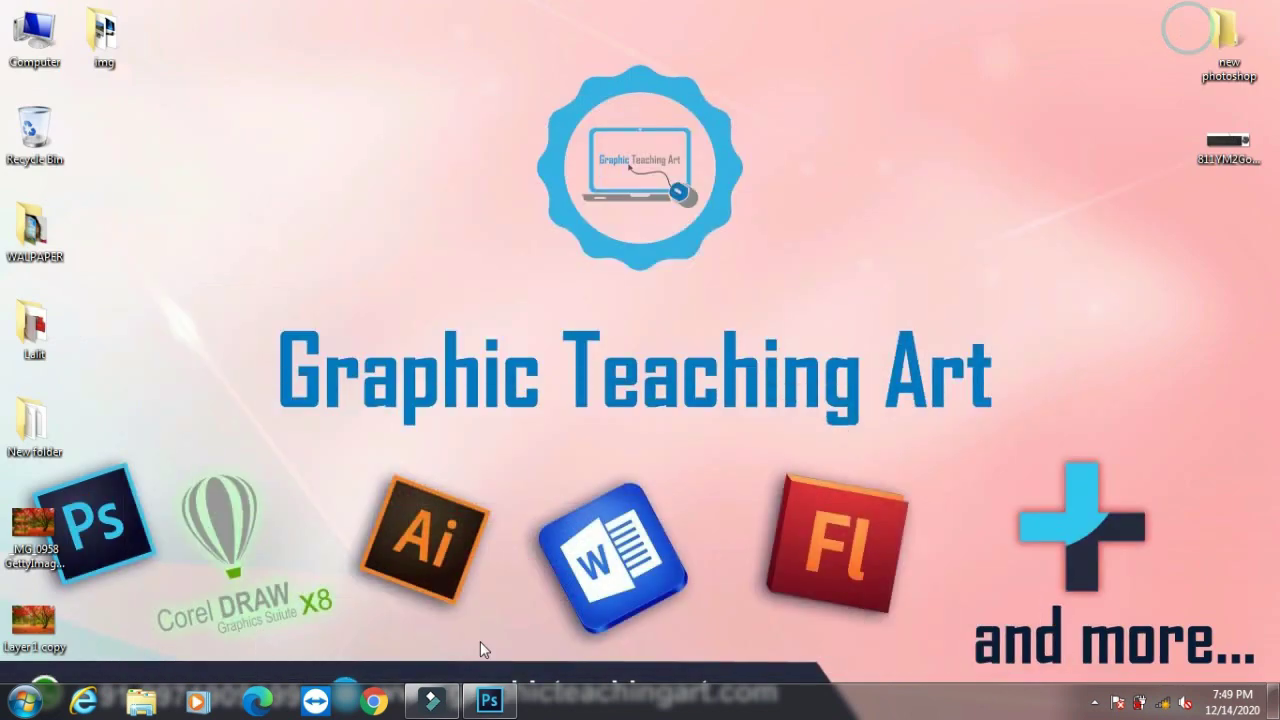